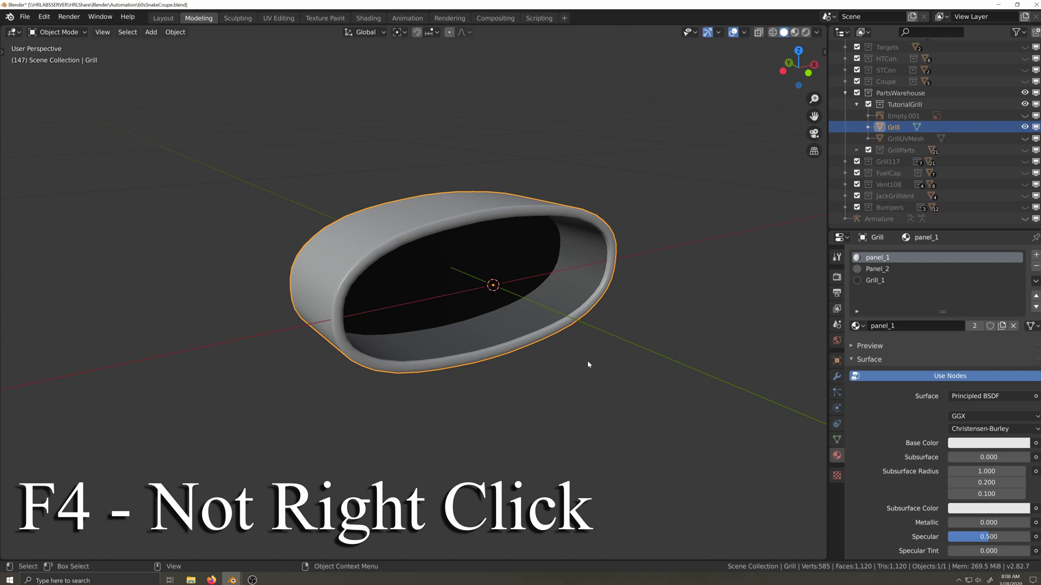
Start an FBX export of the grill and browse to the Desktop\Artwork\BlenderStuff folder
key(F4)
mouse_move(579, 355)
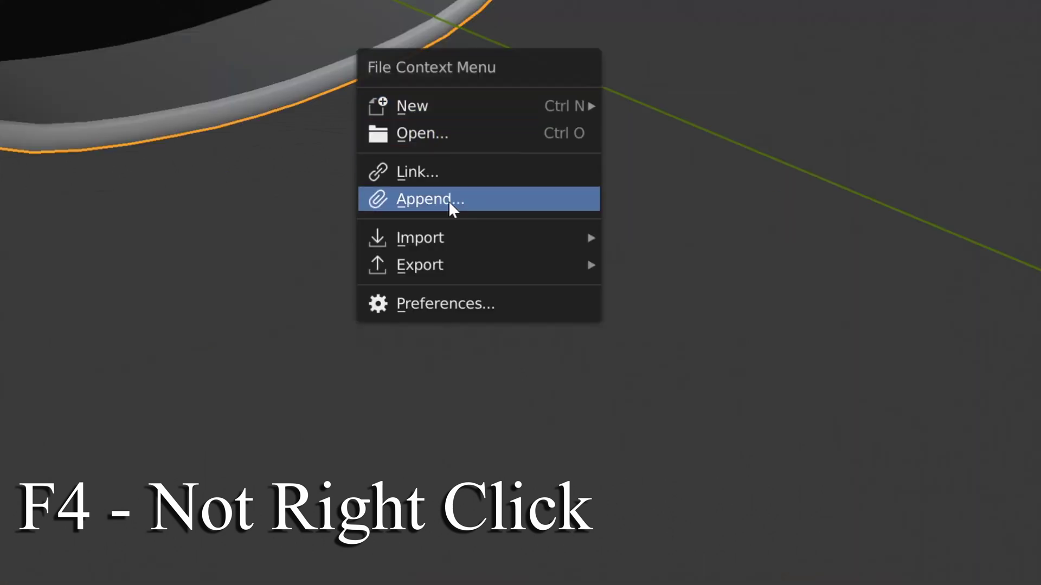
mouse_move(570, 422)
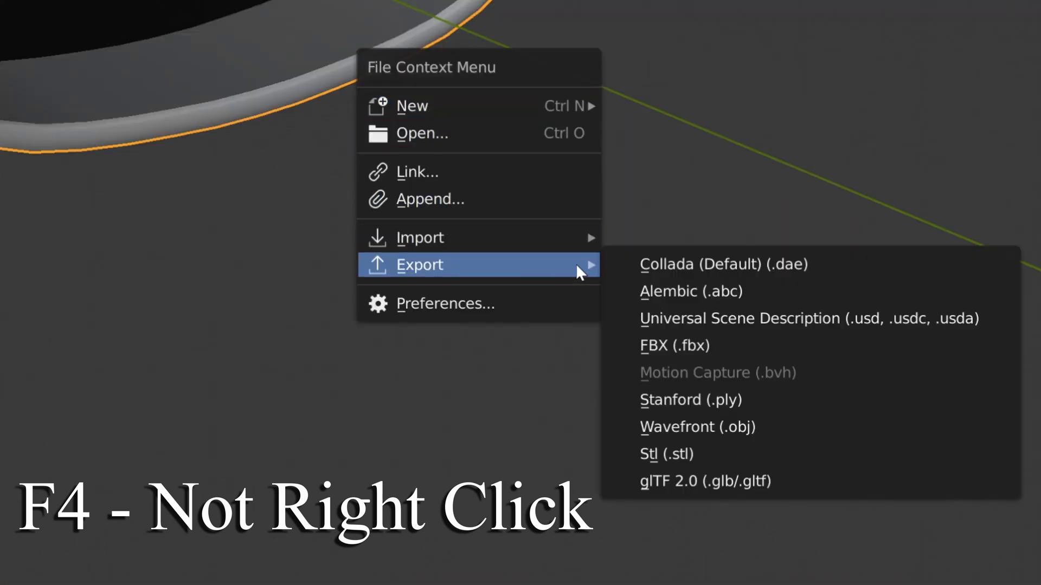
click(757, 352)
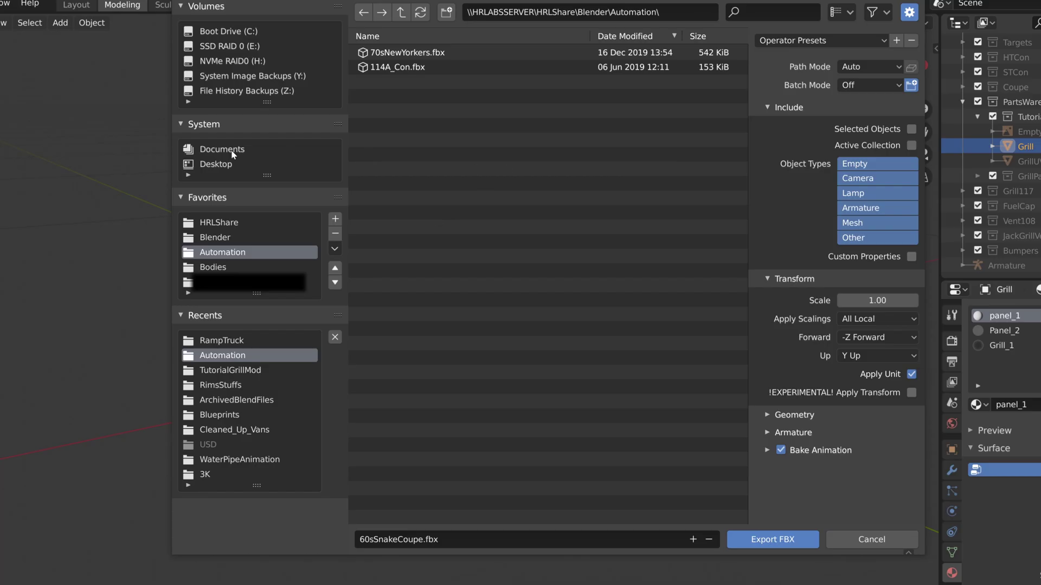
click(219, 164)
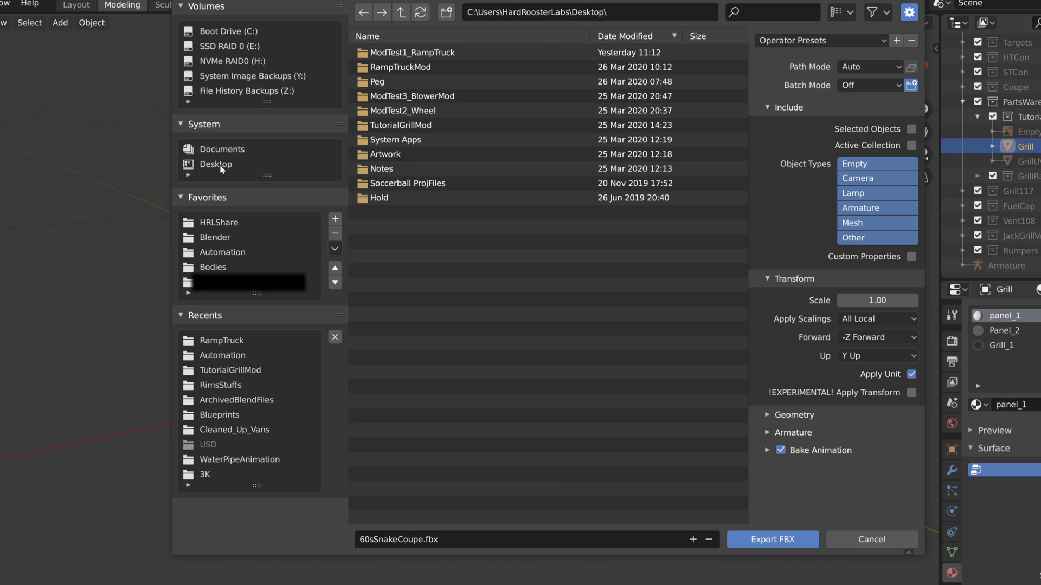
double_click(392, 156)
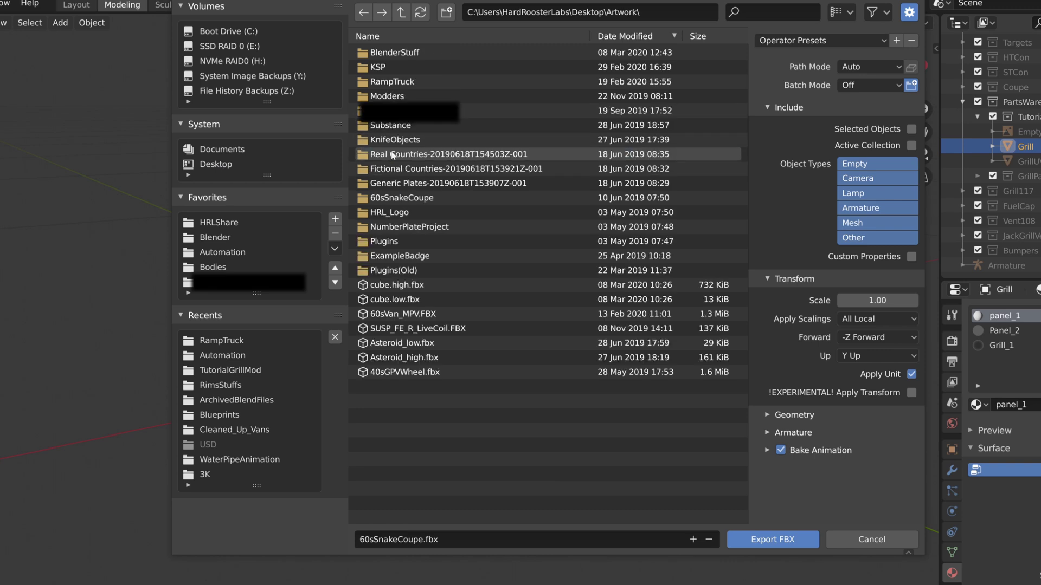
double_click(398, 53)
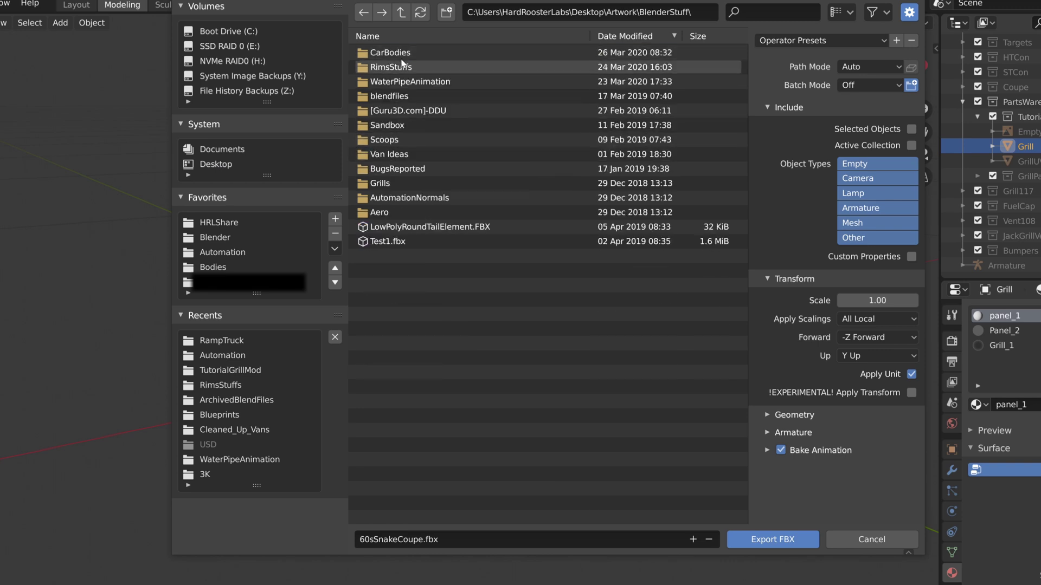
Create a new folder named TutorialAssets inside BlenderStuff and open it
click(447, 12)
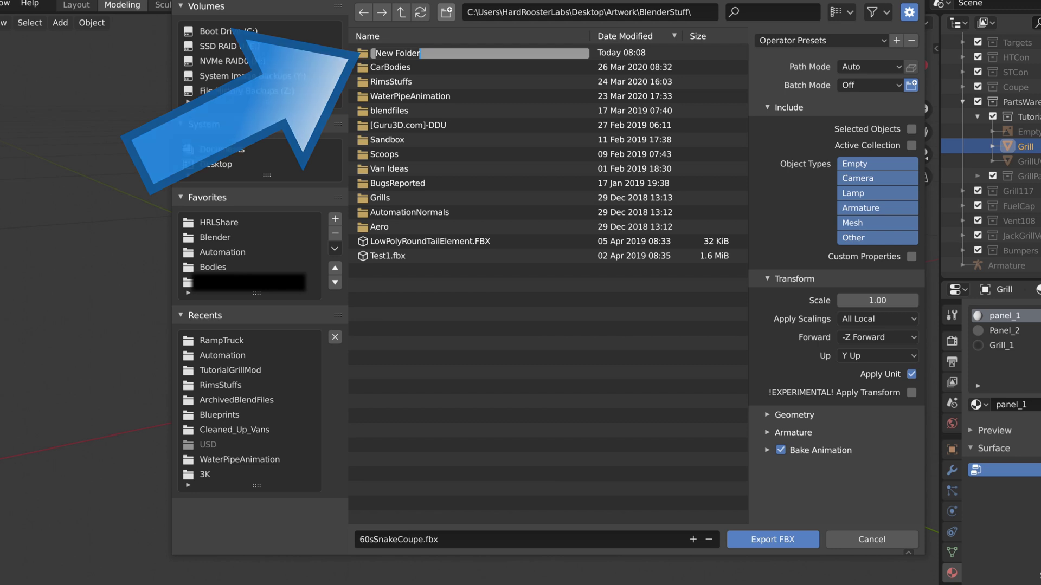
text(TutorialAssets)
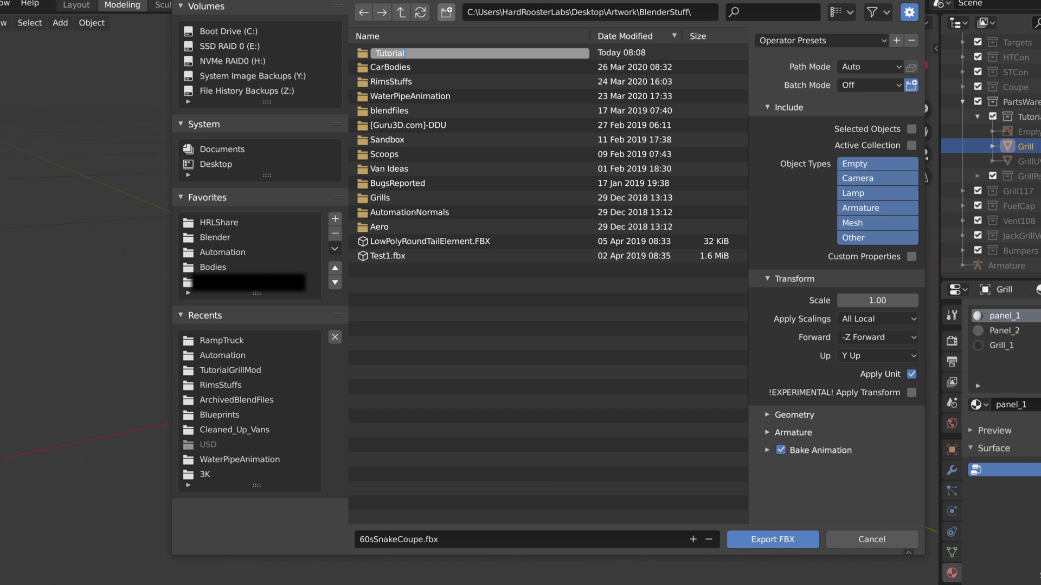
key(Return)
click(366, 56)
Name the export file 60s_Snake_Grill_Conforming
click(412, 539)
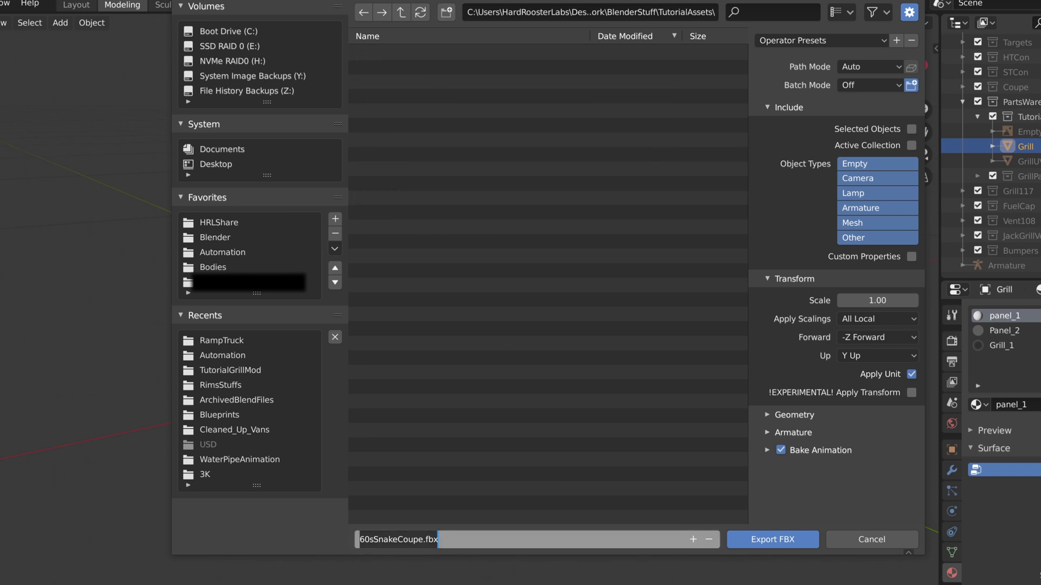
text(60s_Snake_Grill)
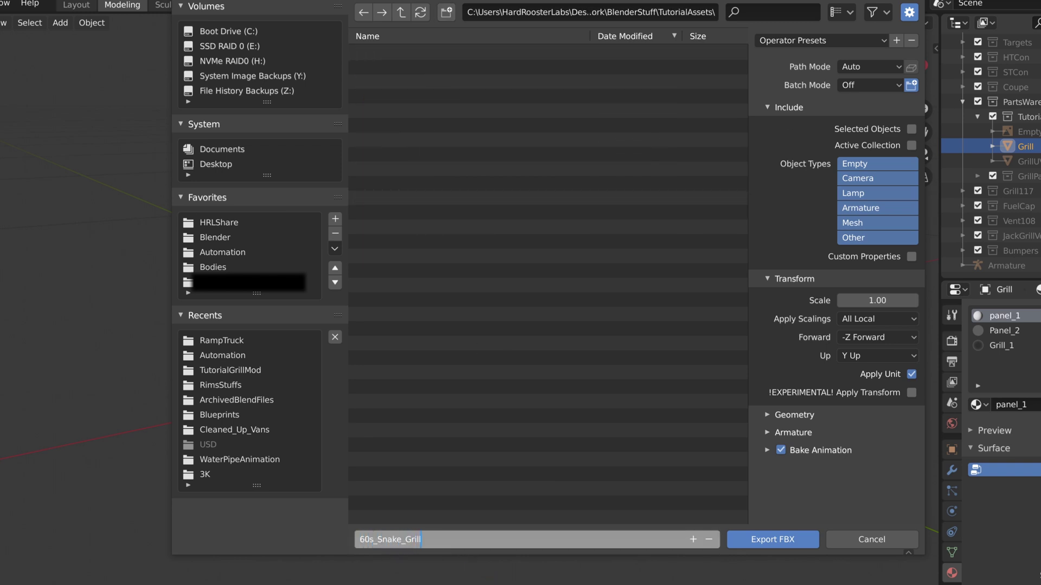
text(_Conforming)
Limit the export to selected objects, set geometry smoothing to Face and enable Tangent Space
click(912, 129)
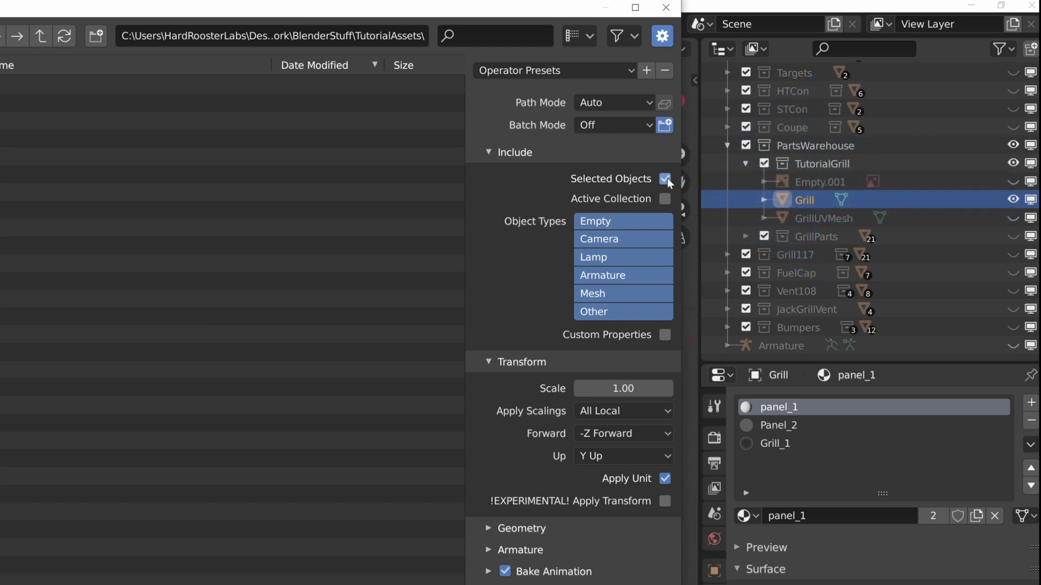
click(488, 528)
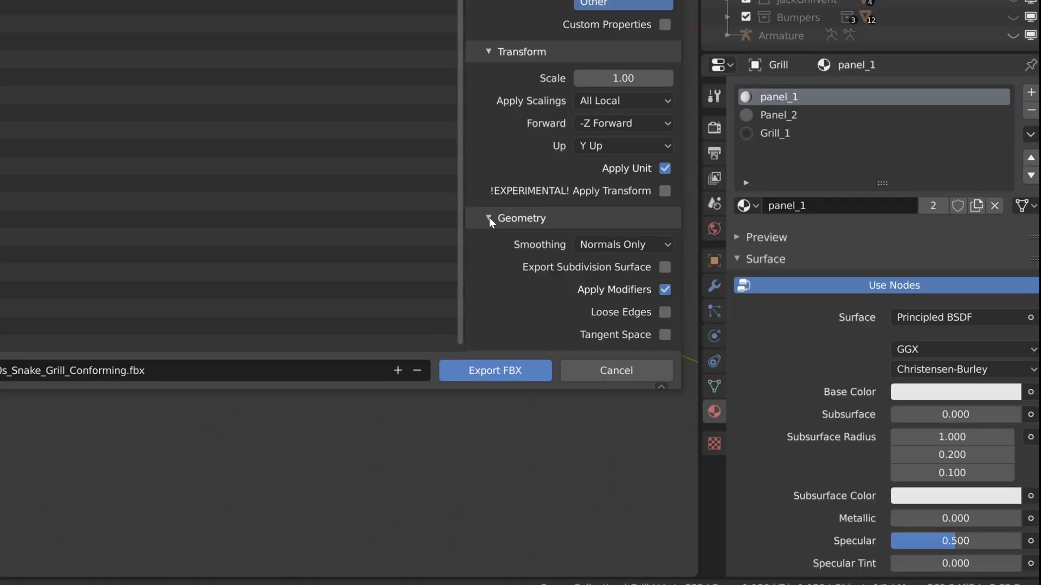
scroll(489, 528, down, 2)
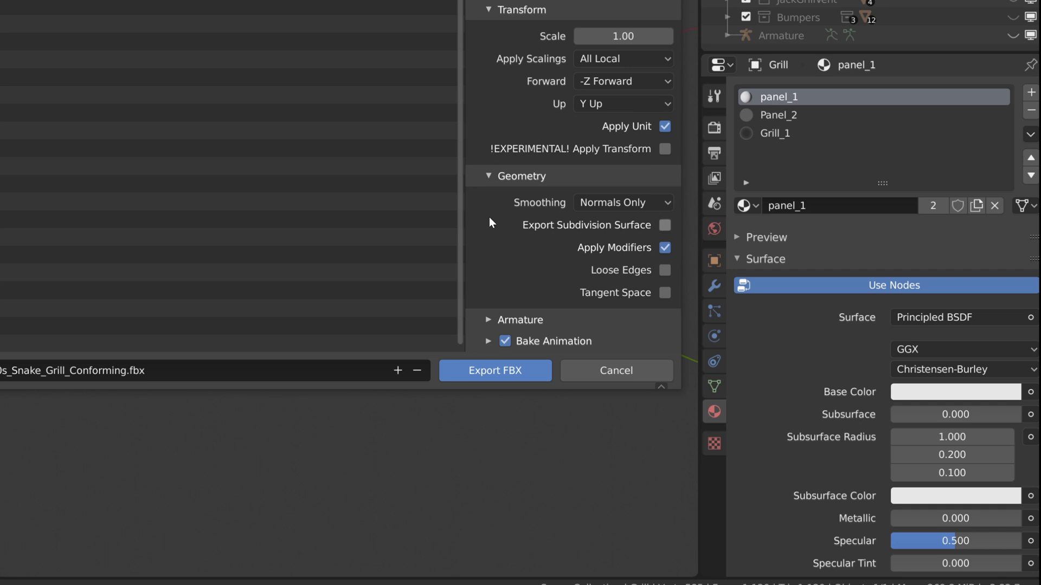
click(666, 201)
click(605, 242)
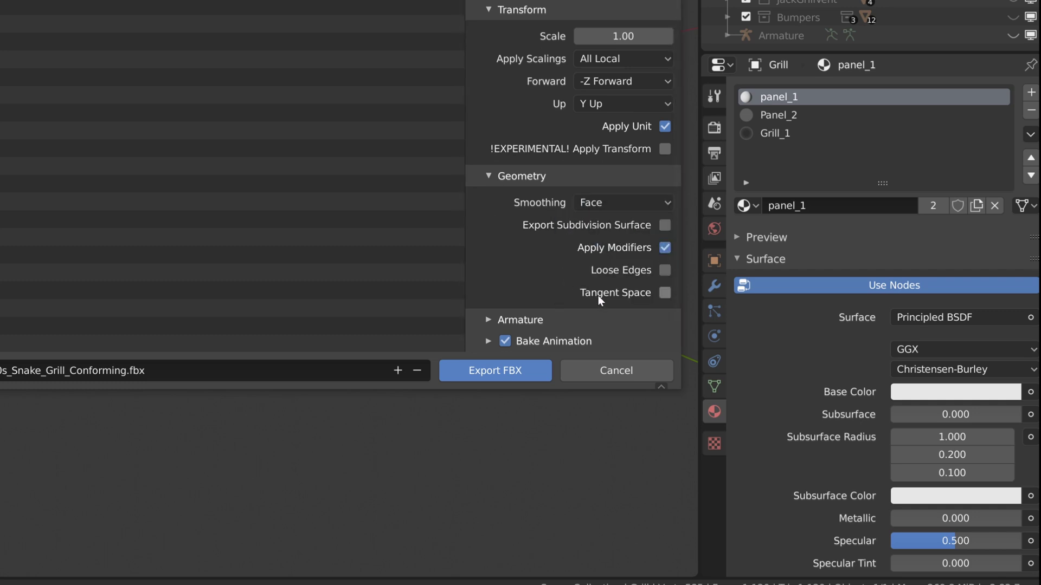
click(664, 293)
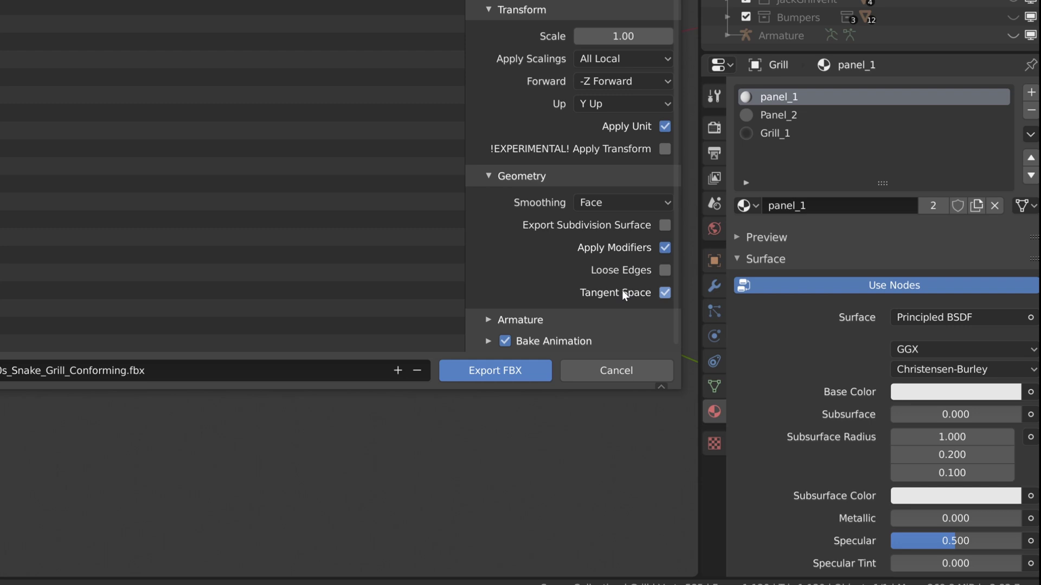
Disable Add Leaf Bones in the armature options and export the conforming grill as FBX
click(490, 321)
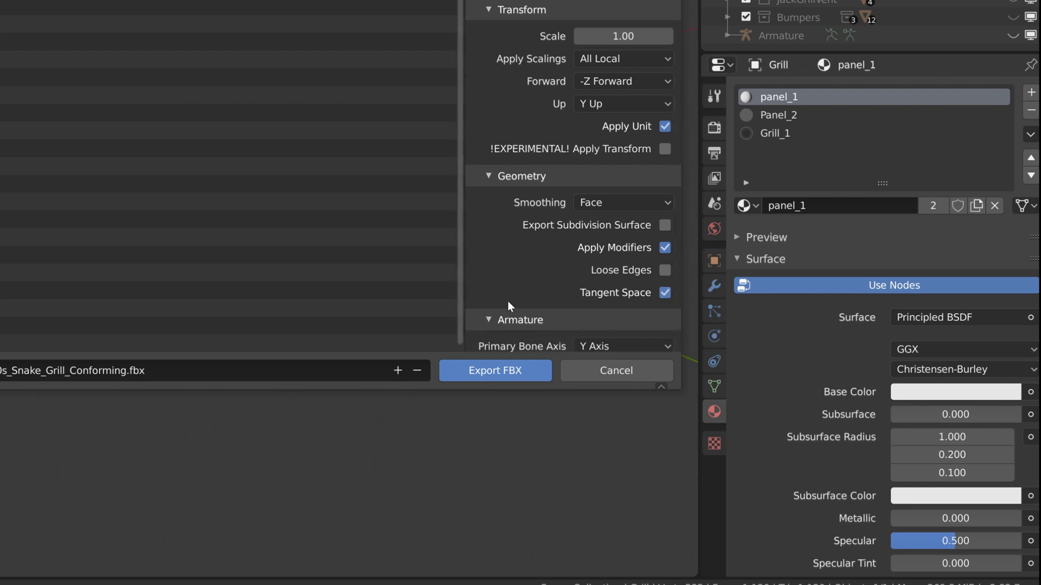
scroll(515, 287, down, 5)
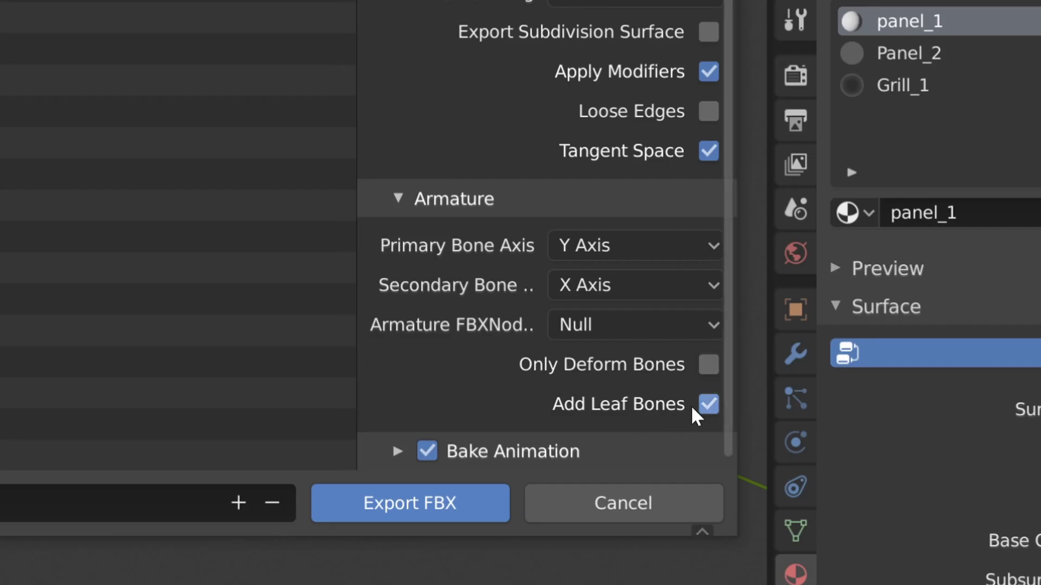
click(708, 404)
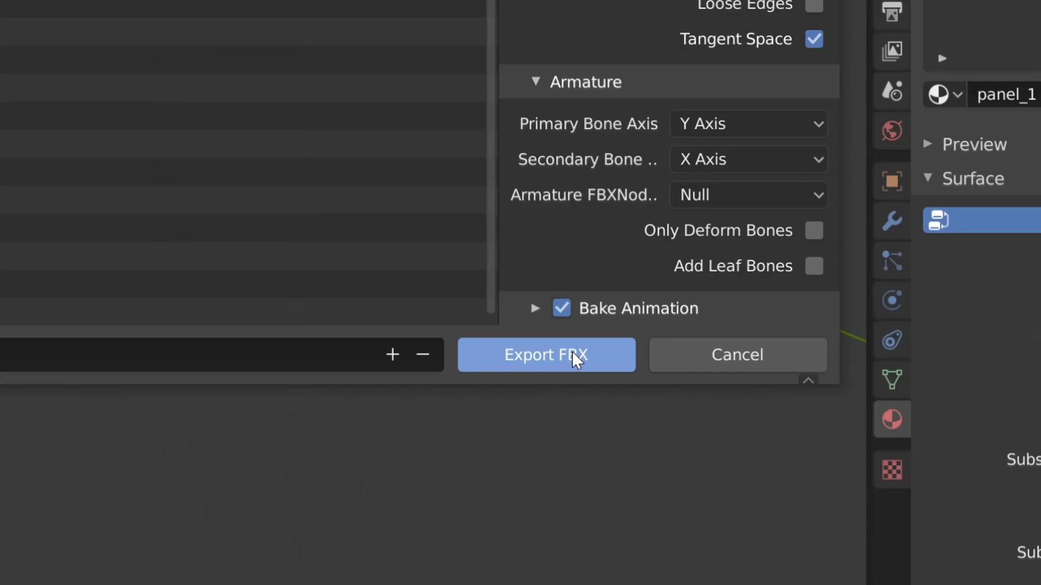
click(571, 352)
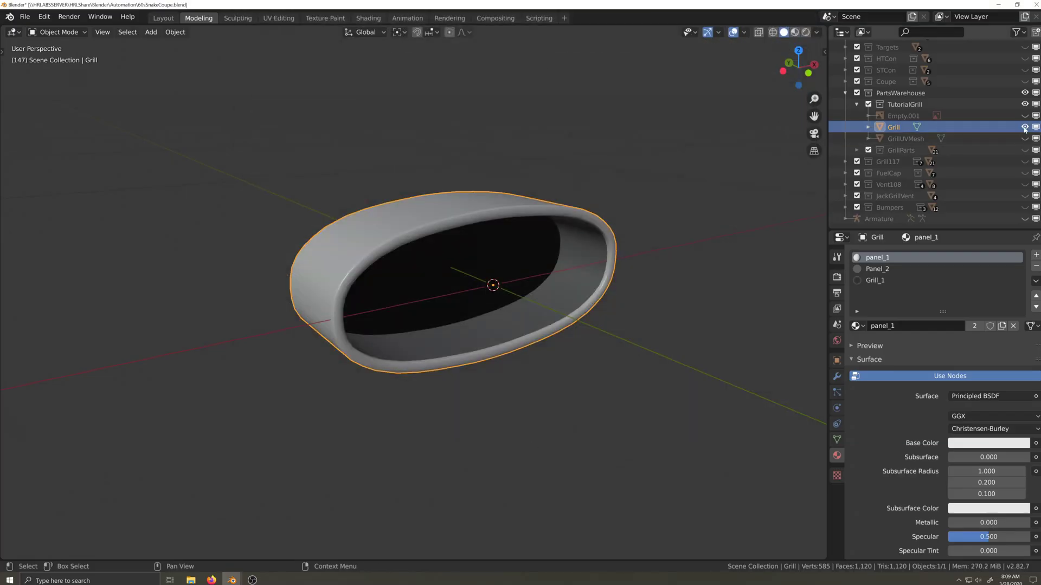
Show GrillUVMesh instead of the Grill object, select it and start its FBX export
ctrl+click(1025, 139)
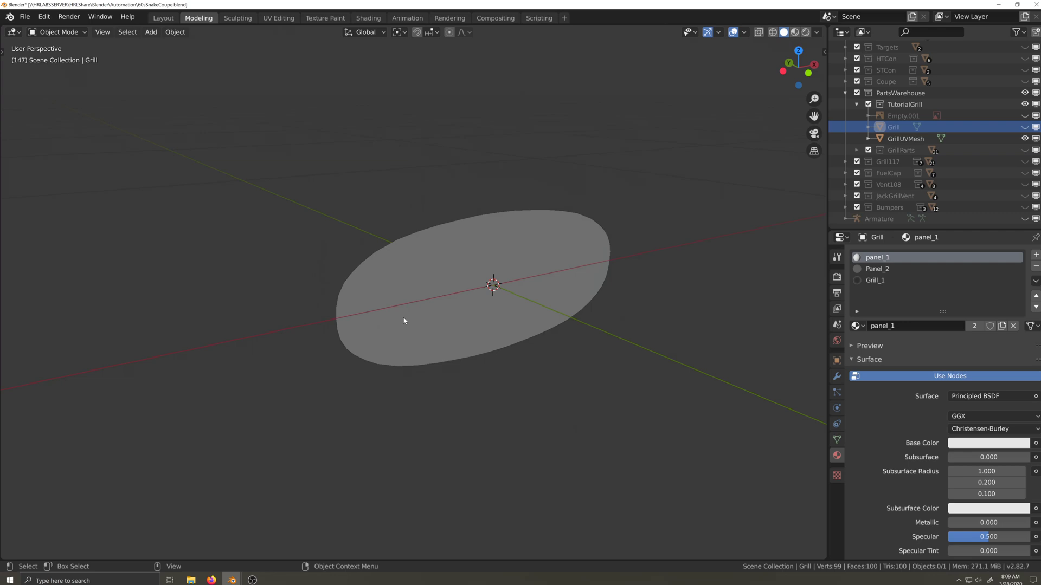
click(407, 319)
key(F4)
mouse_move(525, 359)
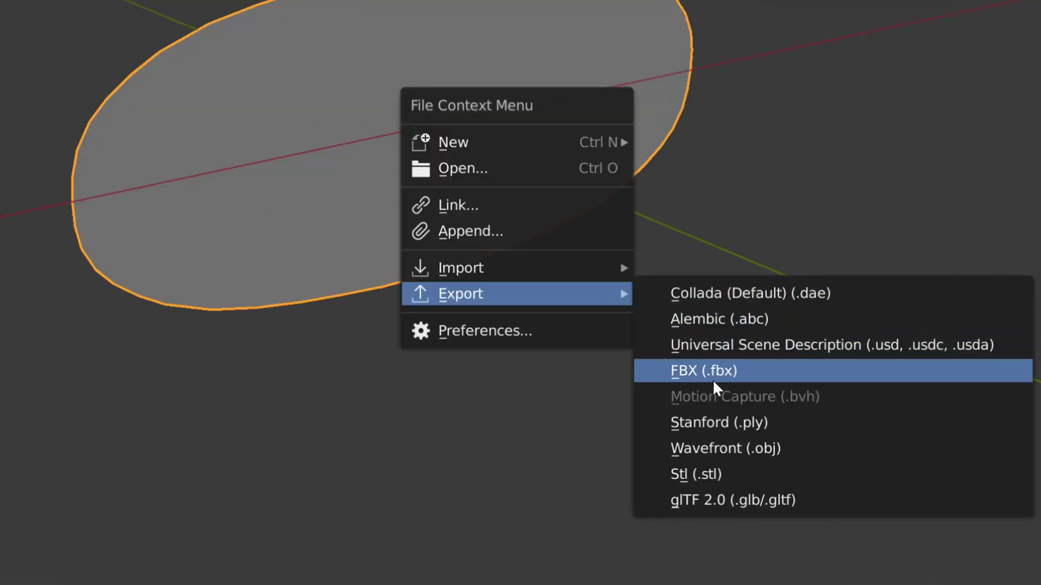
click(717, 372)
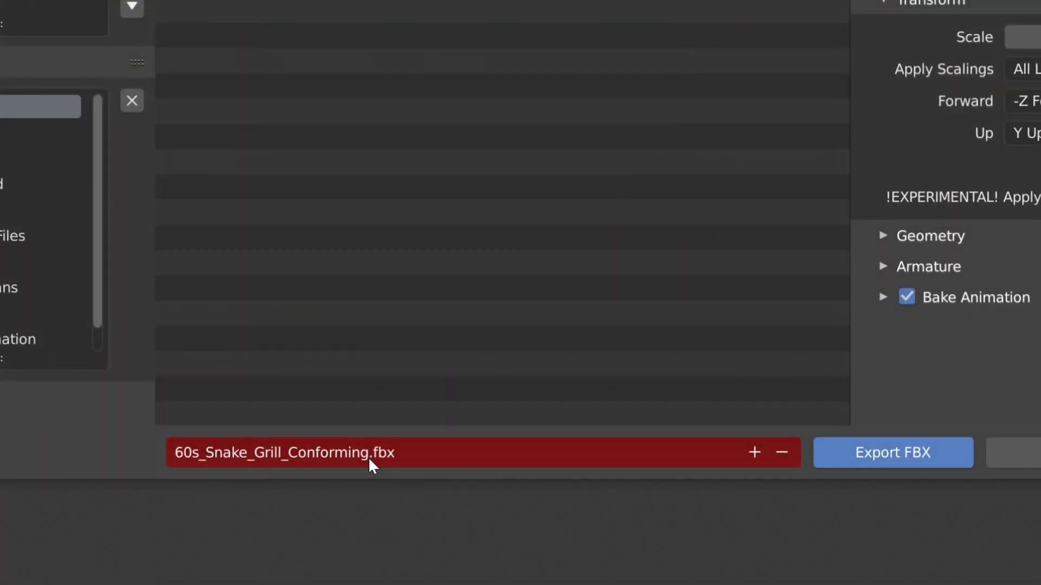
Rename the export file to 60s_Snake_Grill_UVMesh.fbx and export it to the TutorialAssets folder
click(368, 455)
key(BackSpace)
key(BackSpace)
key(BackSpace)
key(BackSpace)
key(BackSpace)
key(BackSpace)
key(BackSpace)
key(BackSpace)
key(BackSpace)
key(BackSpace)
text(UVM)
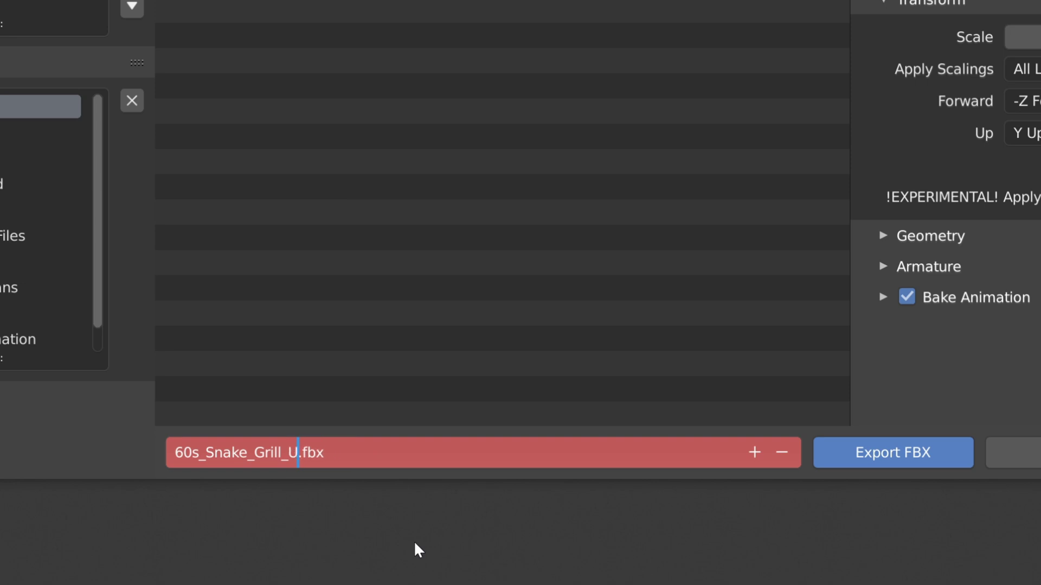
text(esh)
key(Return)
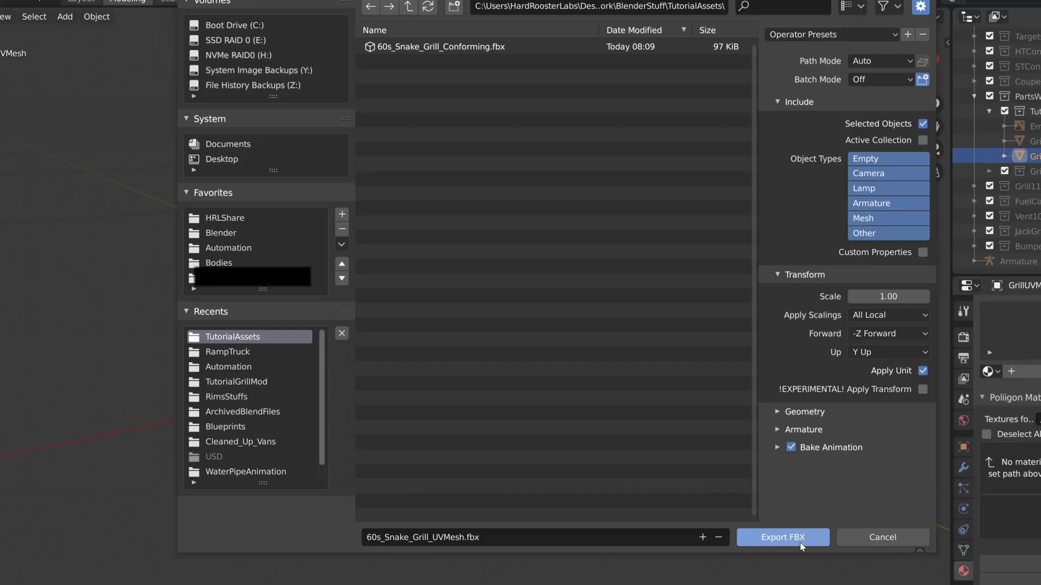
click(801, 544)
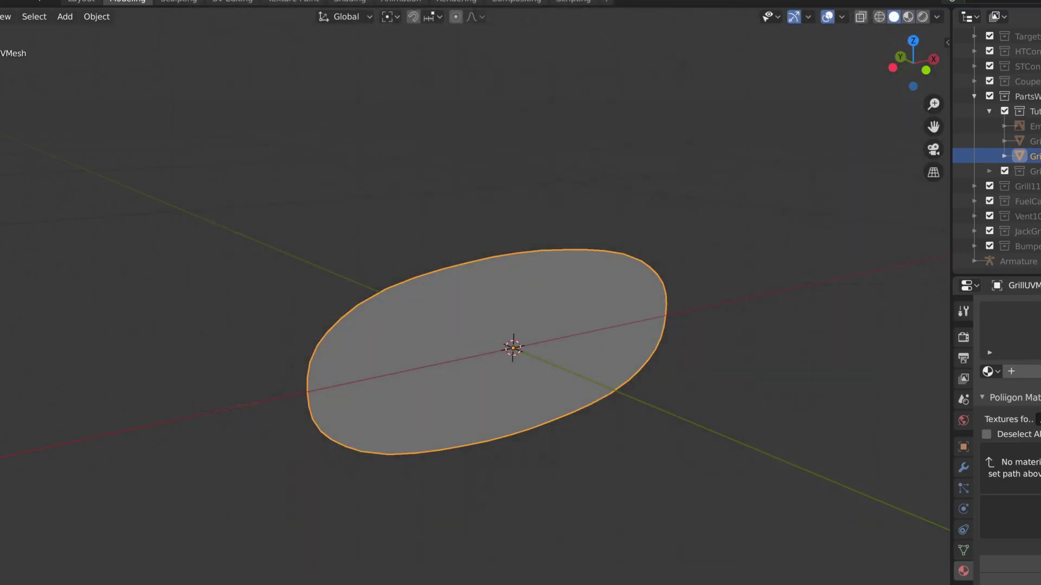
Set up an FBX export of the BenHurDur wheel with only selected objects, Face smoothing and Tangent Space
key(F4)
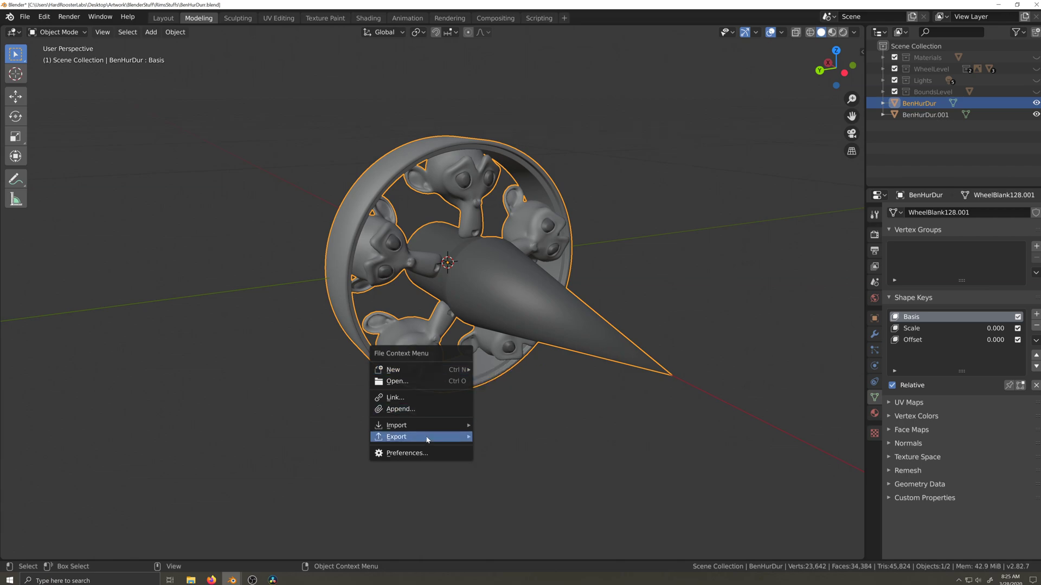
mouse_move(430, 439)
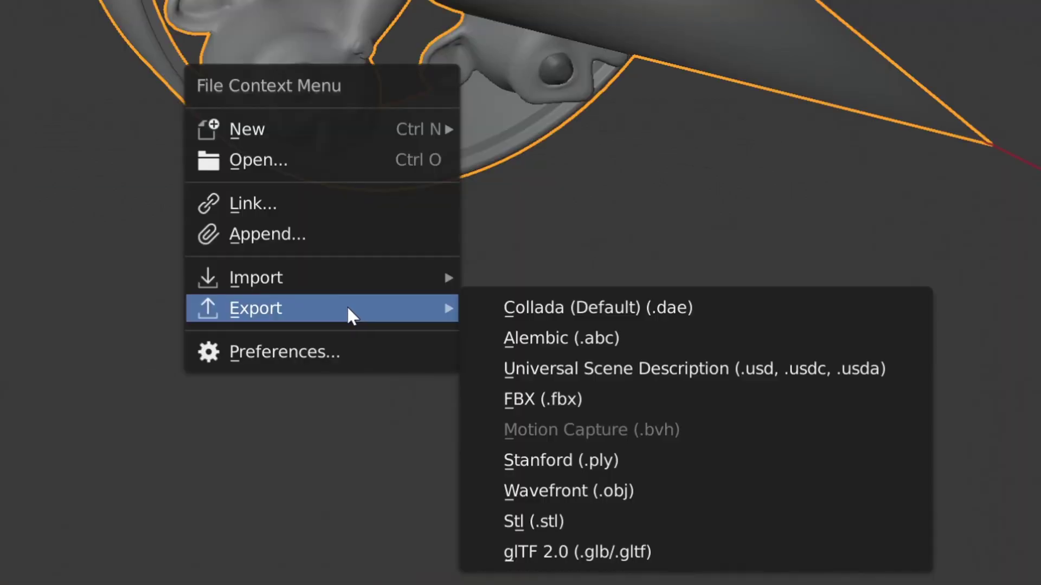
click(512, 398)
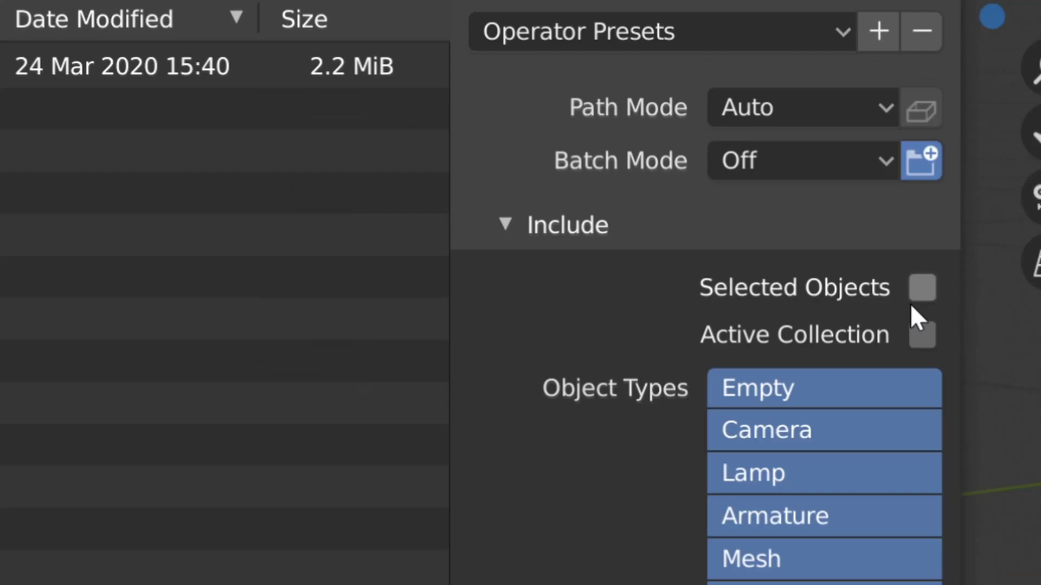
click(805, 115)
click(691, 335)
click(816, 146)
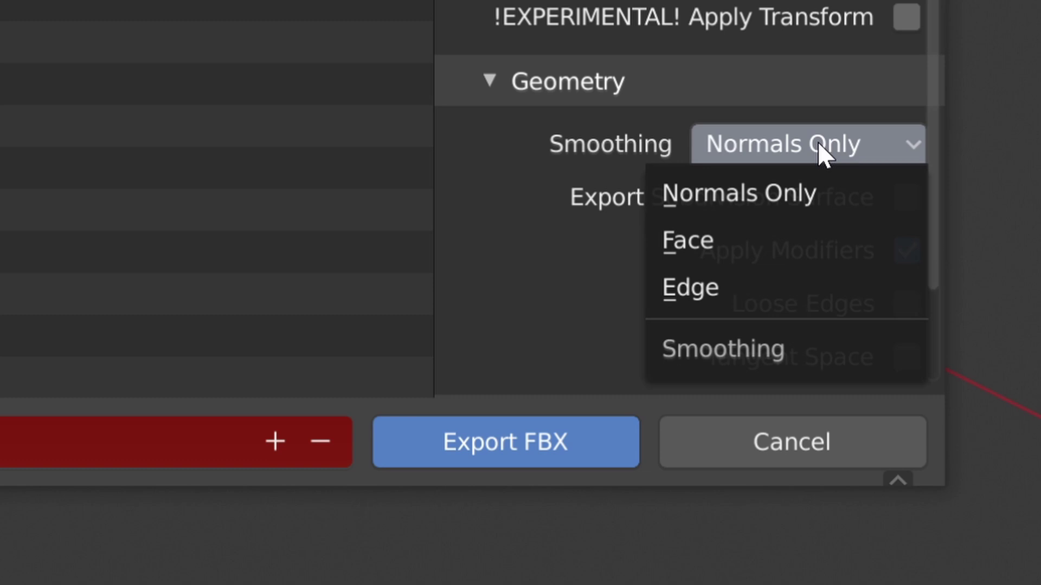
click(704, 239)
click(905, 358)
scroll(462, 284, down, 3)
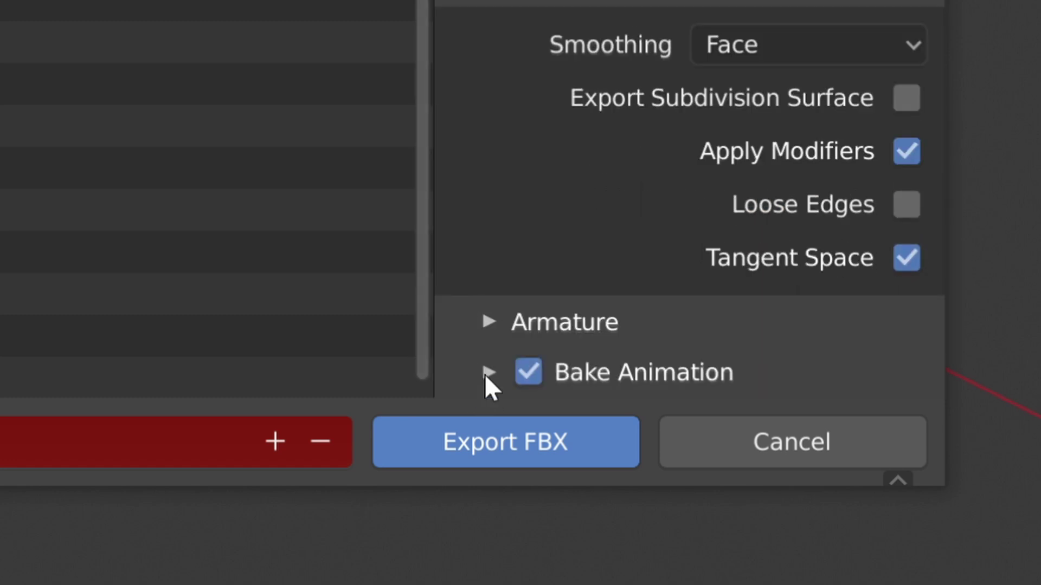
Disable Add Leaf Bones in the armature options and export the wheel as BenHurDurr.fbx
click(489, 322)
scroll(650, 358, down, 5)
click(911, 352)
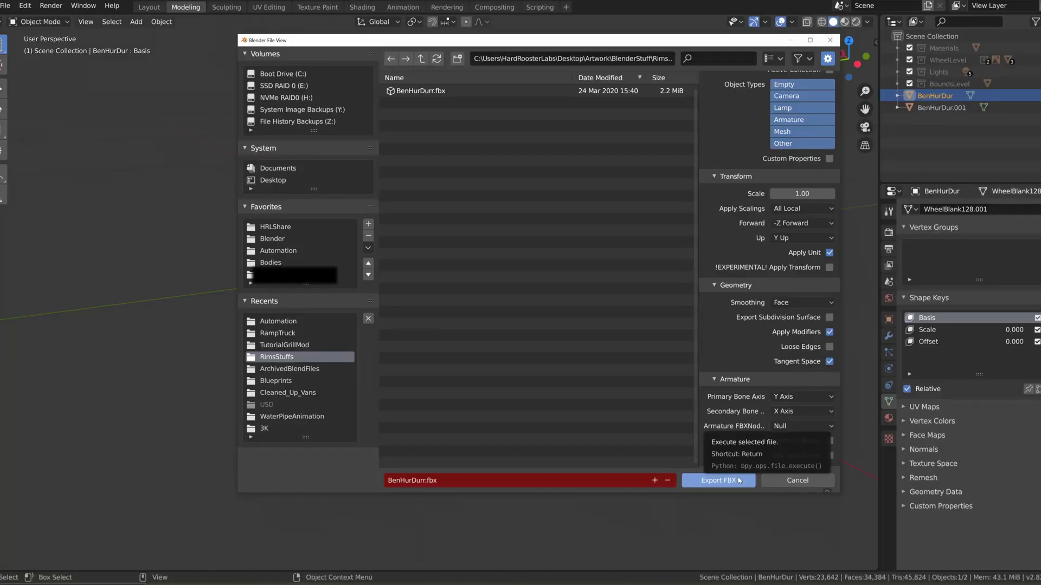
click(738, 480)
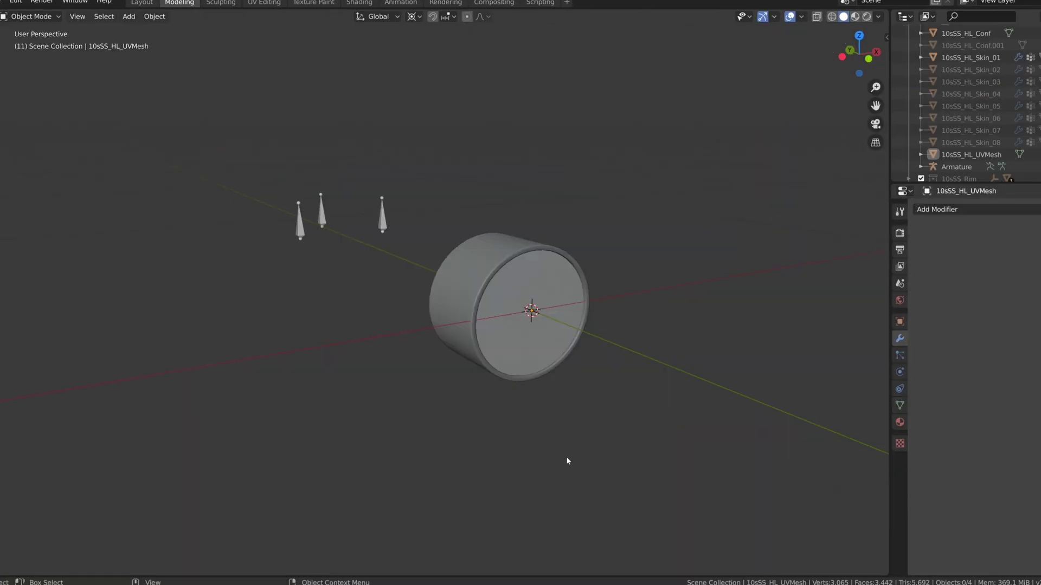
Hide the headlight's 10sSS_HL_UVMesh object and select the conforming mesh 10sSS_HL_Conf
click(564, 355)
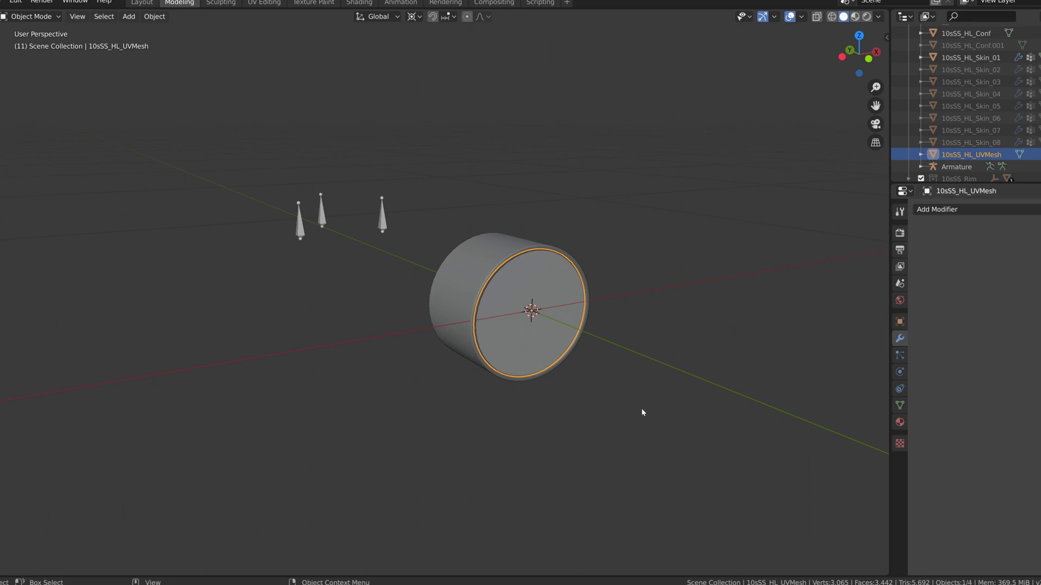
key(g)
key(Escape)
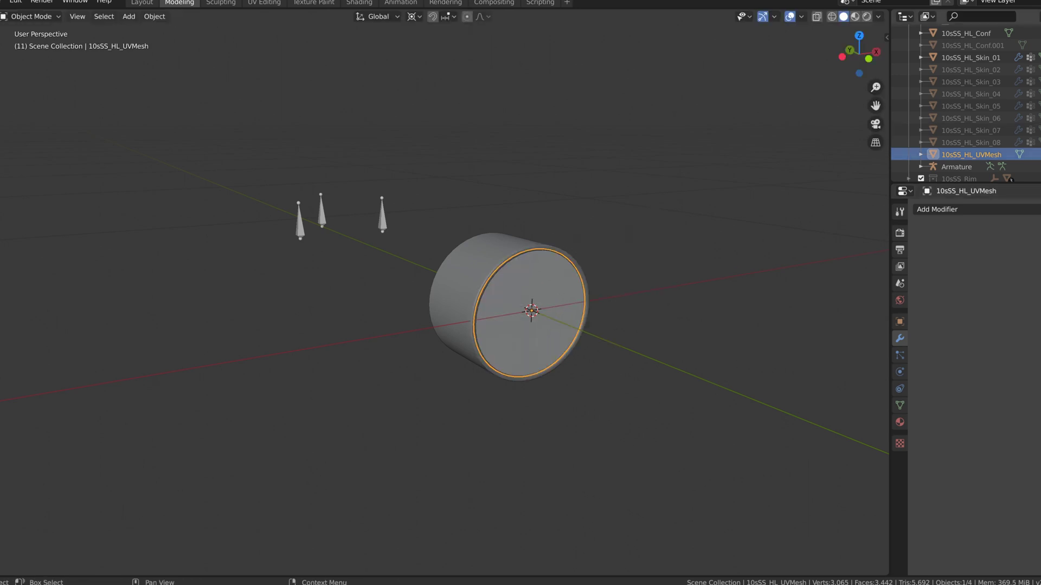
key(h)
middle_drag(707, 313, 570, 224)
click(560, 237)
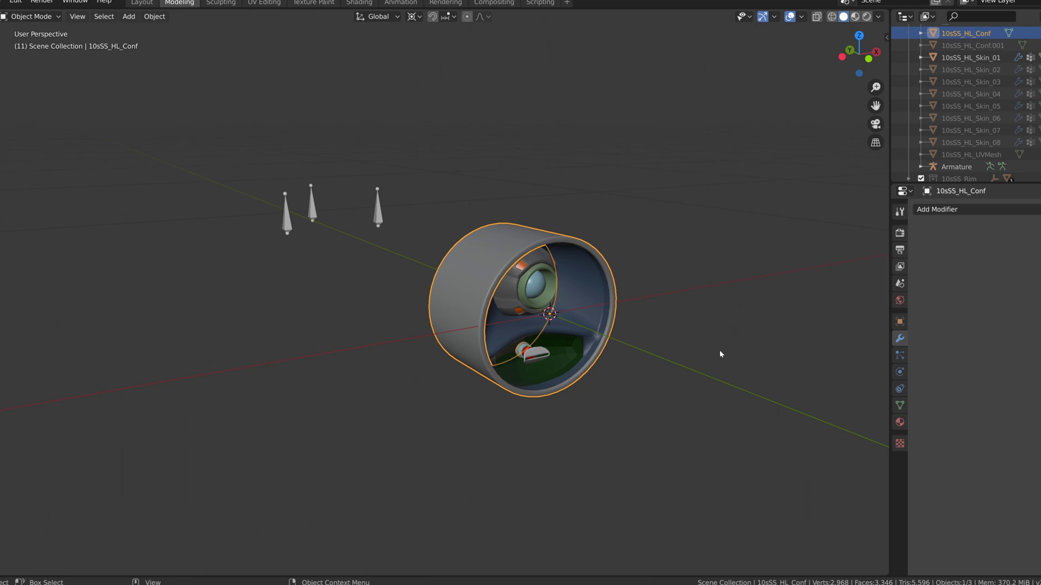
Hide the headlight's conforming mesh 10sSS_HL_Conf and select the armature together with 10sSS_HL_Skin_01
key(g)
key(Escape)
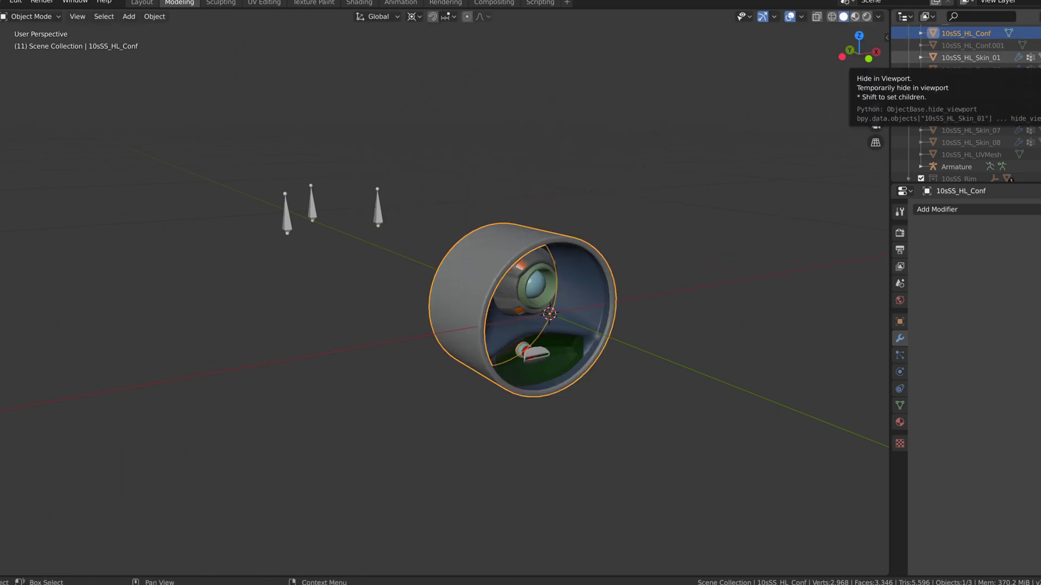
key(h)
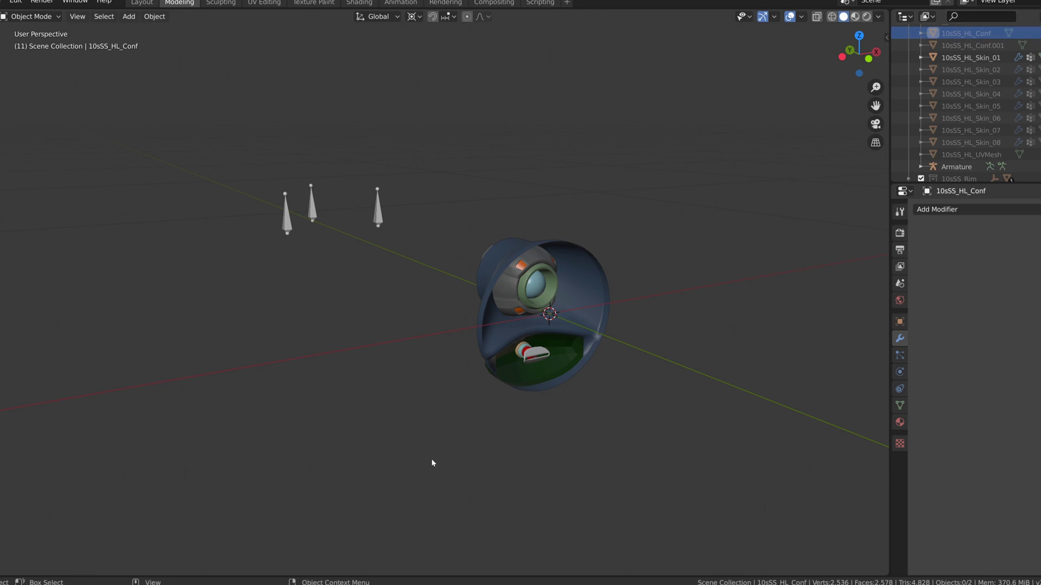
scroll(432, 463, down, 2)
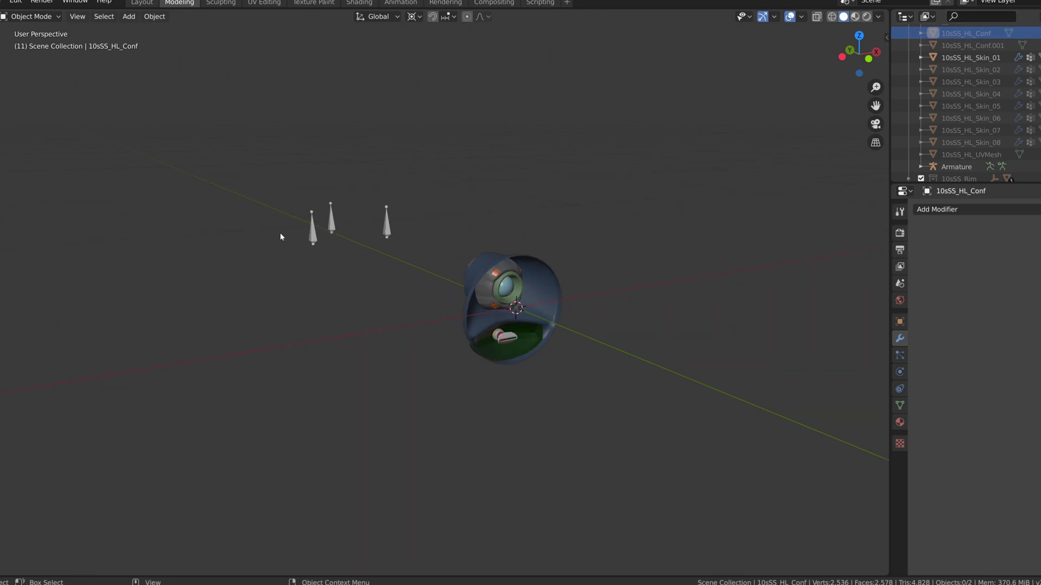
click(331, 223)
drag(242, 154, 570, 420)
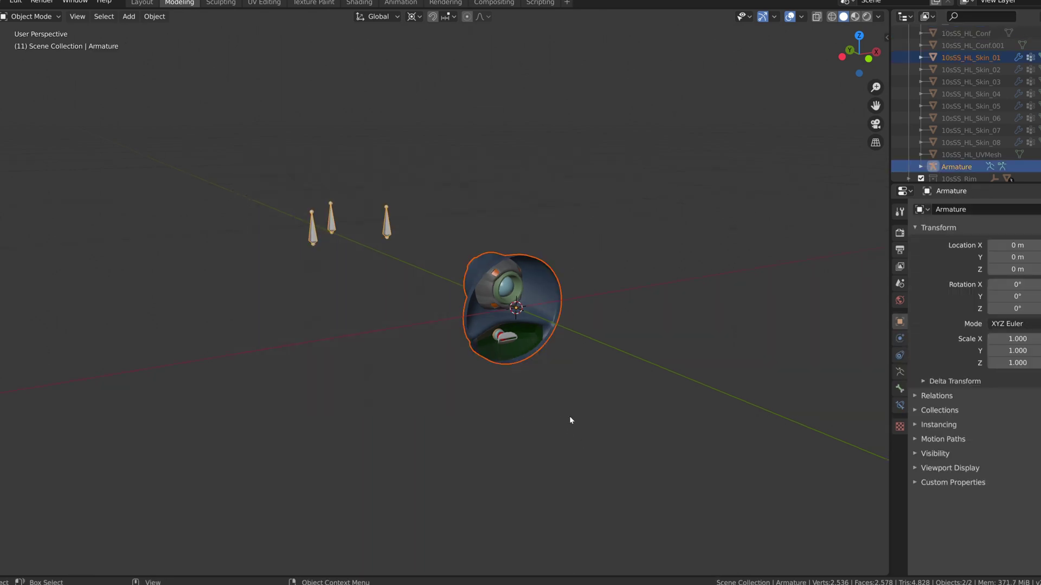
Set up an FBX export of the selected rigged headlight with the file name 10sSS_HL01_Rig.fbx
key(F4)
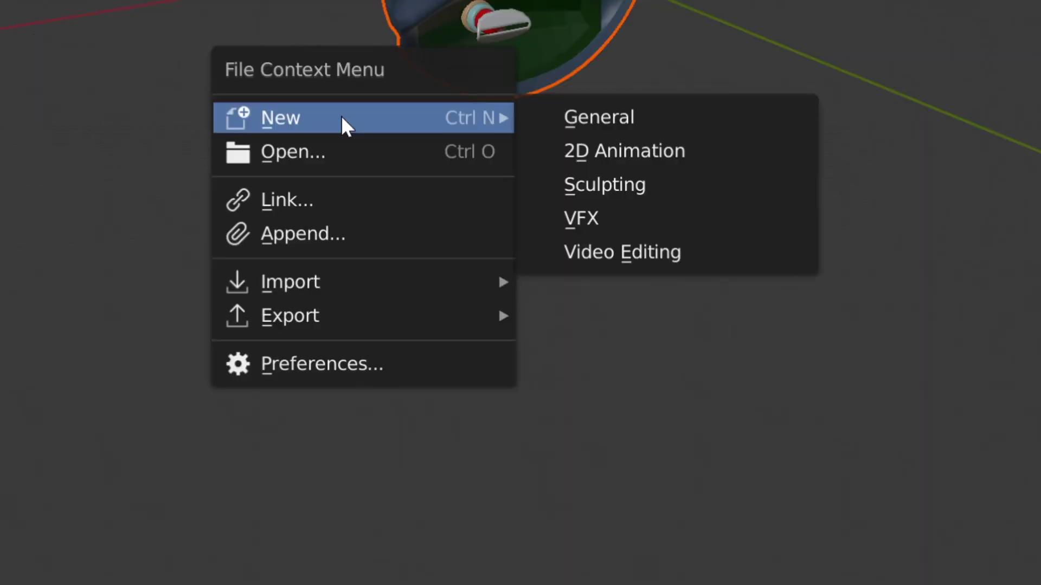
mouse_move(453, 443)
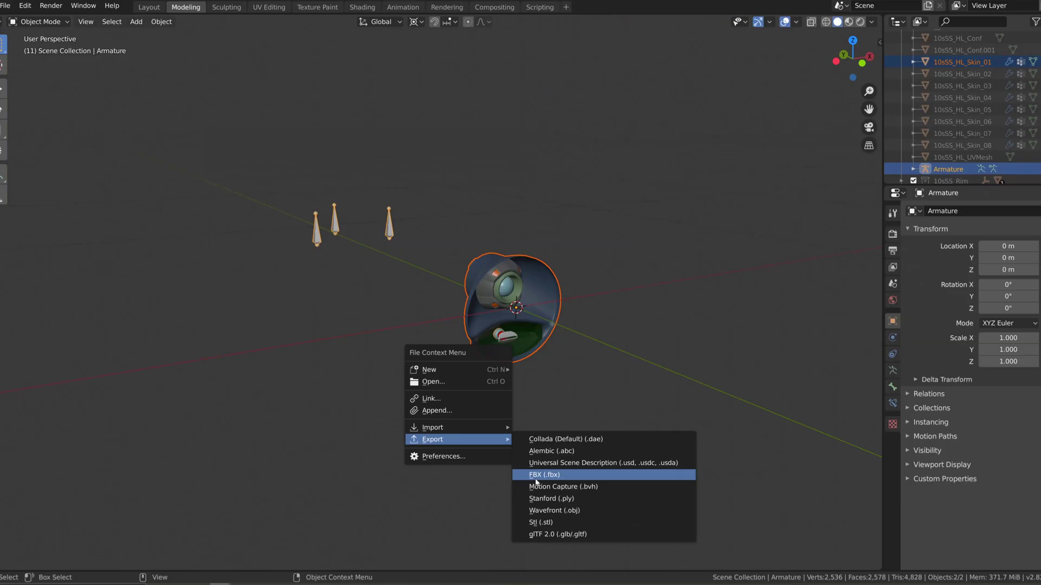
click(580, 416)
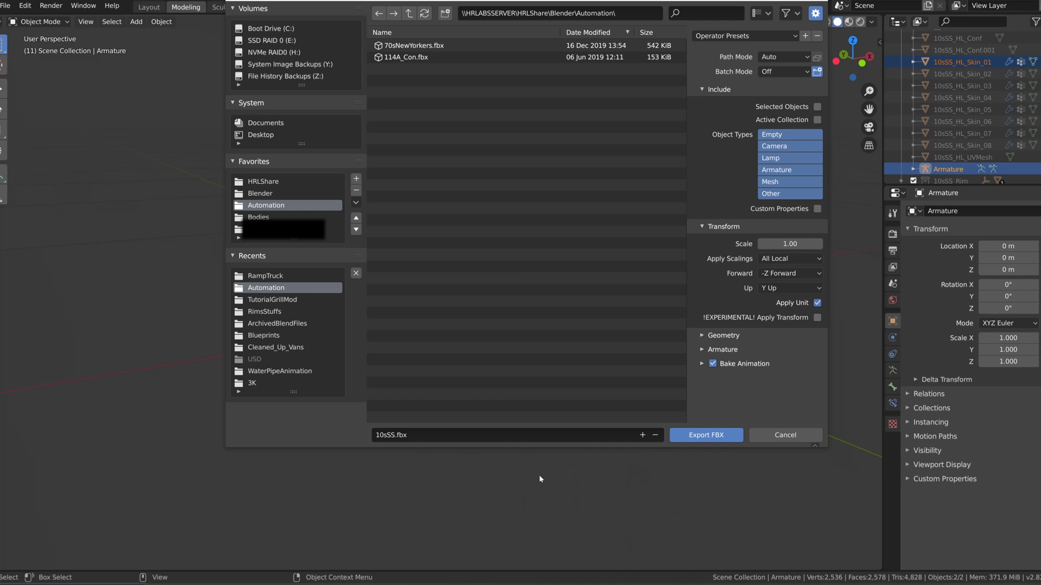
key(Left)
key(Left)
key(Left)
key(Left)
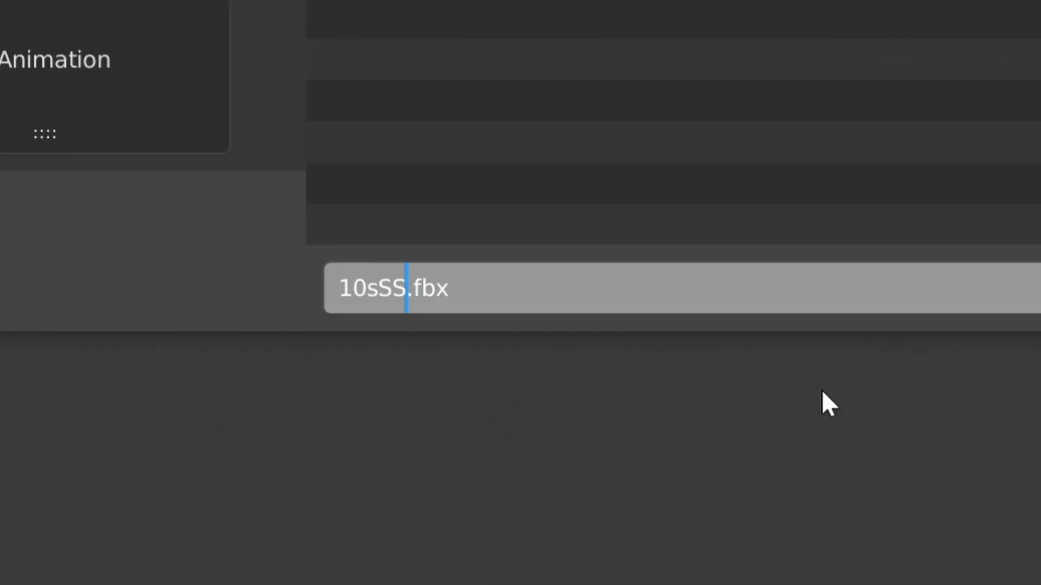
text(_HL01_Skin)
key(BackSpace)
key(BackSpace)
key(BackSpace)
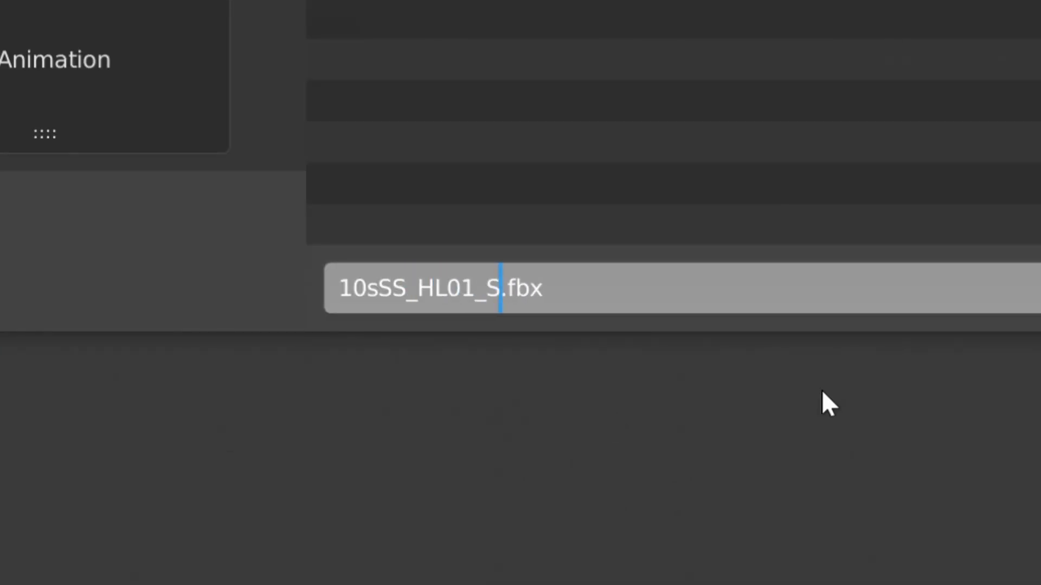
key(BackSpace)
text(Rig)
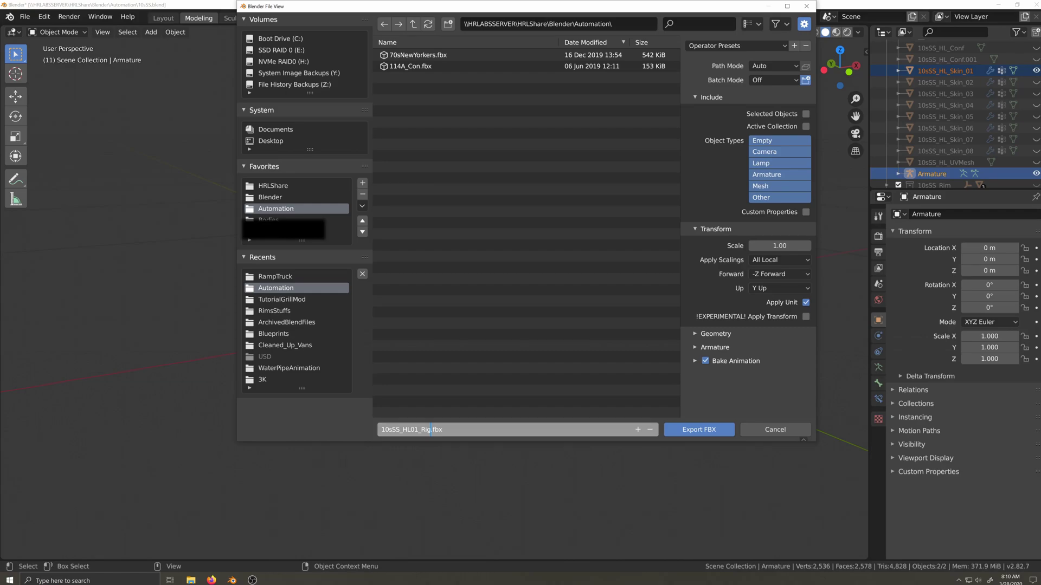
Limit the export to selected objects, with Face smoothing and Tangent Space enabled
click(806, 114)
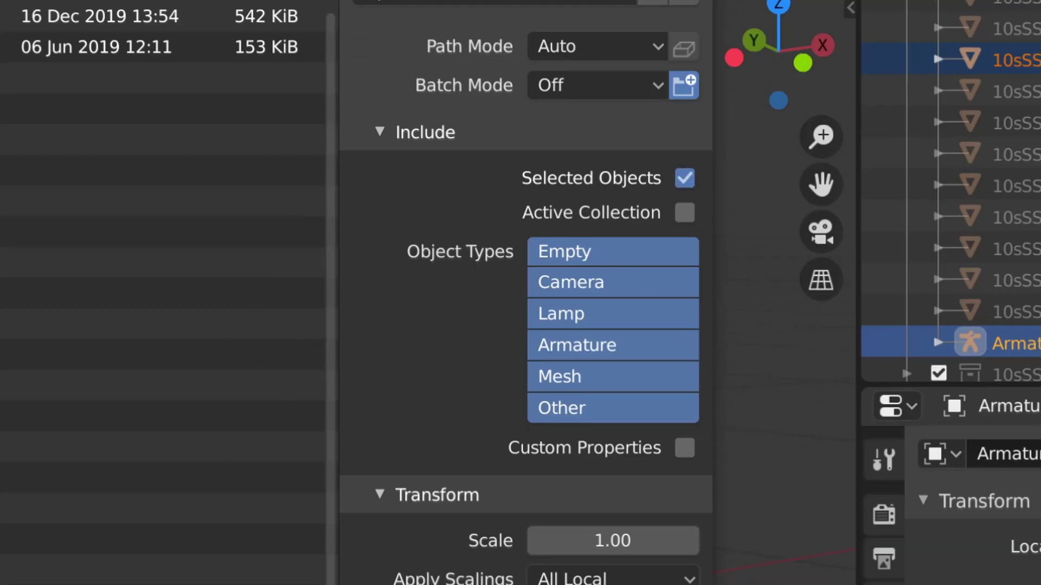
click(678, 187)
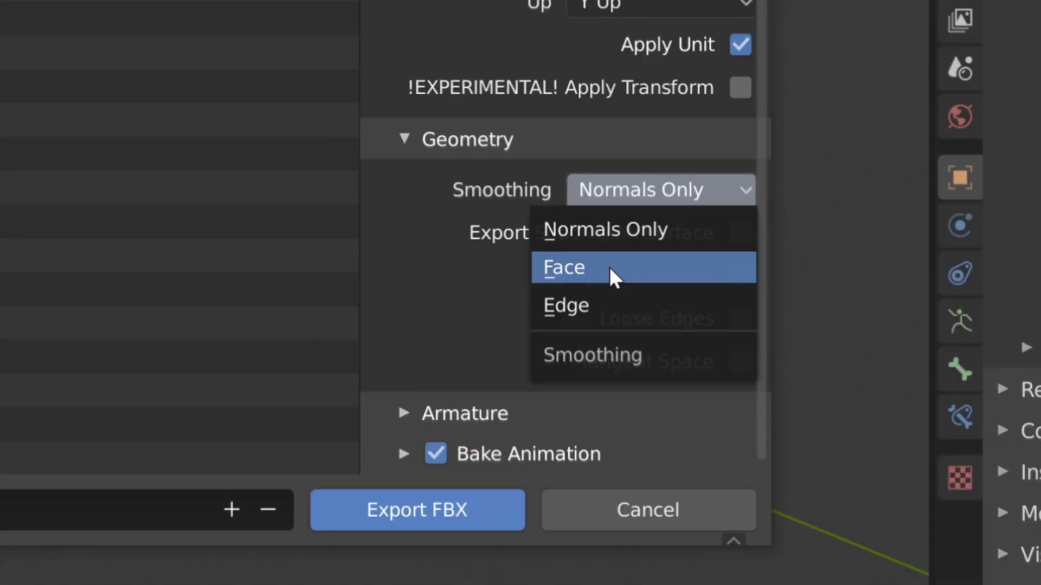
click(609, 267)
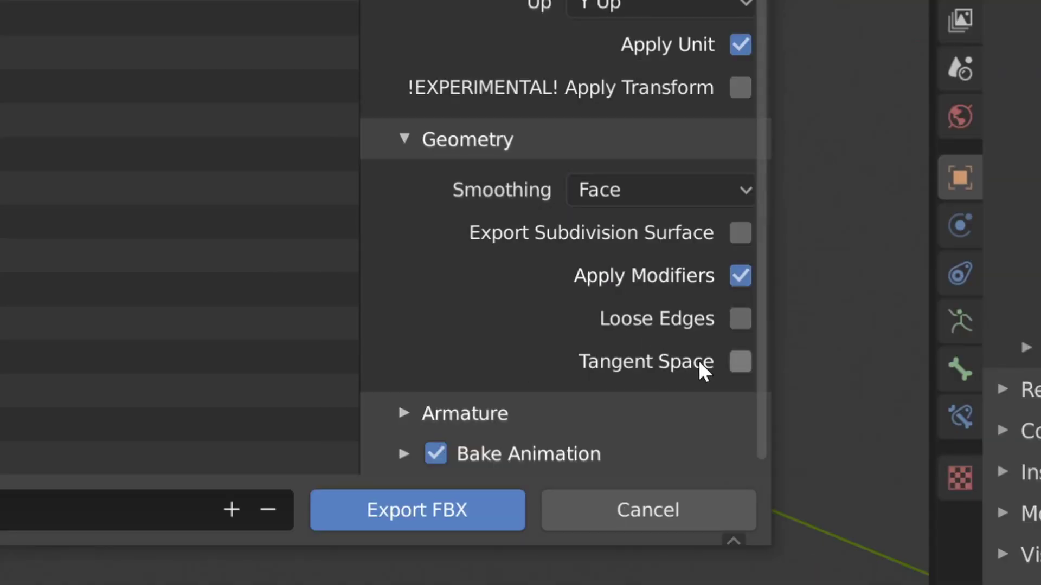
click(728, 360)
Disable Add Leaf Bones in the armature options and export the rigged headlight as FBX
click(423, 405)
scroll(677, 412, down, 6)
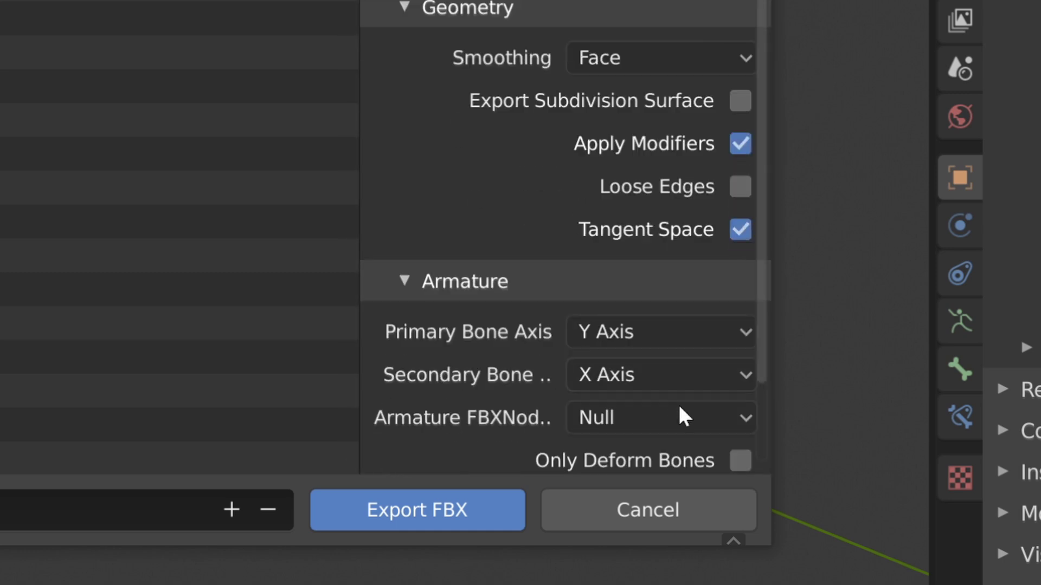
click(737, 406)
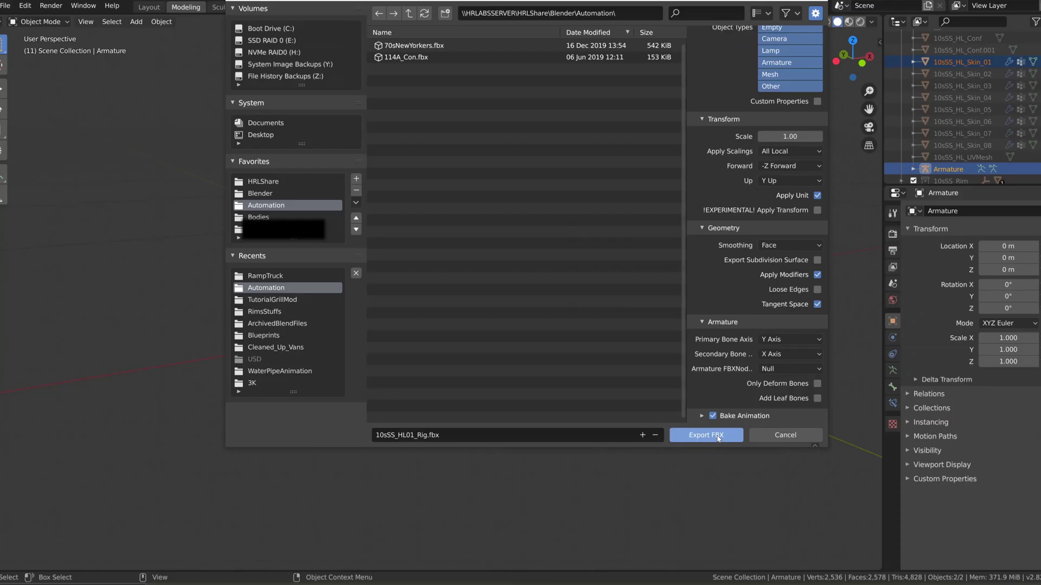
click(718, 437)
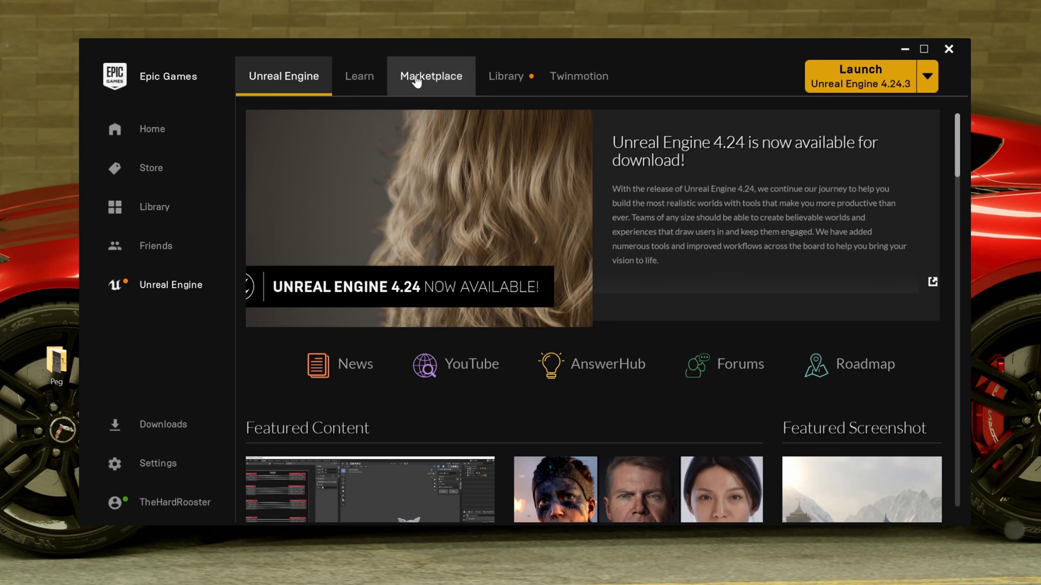
Switch to the Epic Games launcher, show the Unreal Engine library and launch Unreal Engine 4.24.3
click(505, 82)
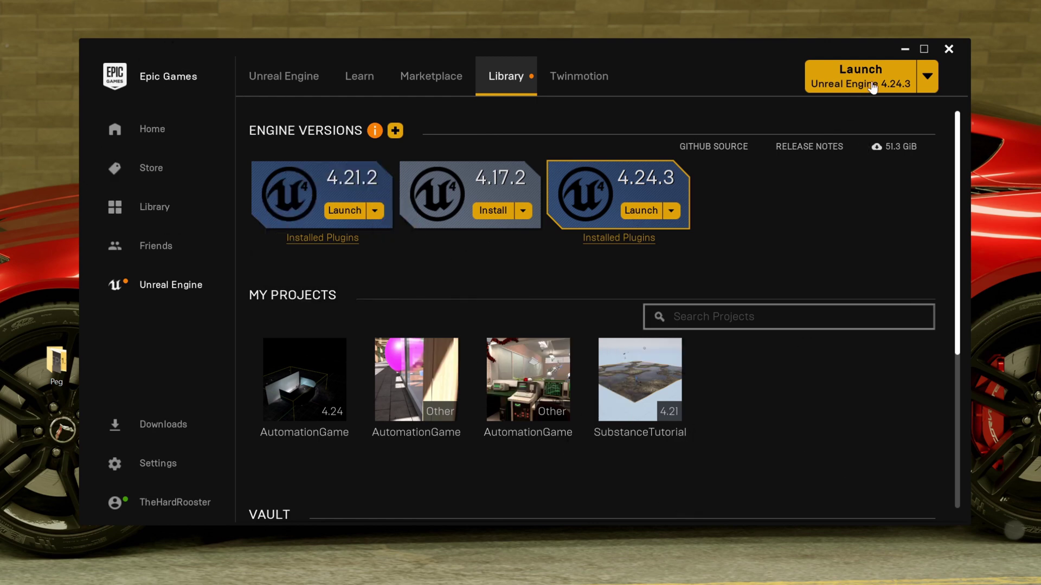
click(872, 82)
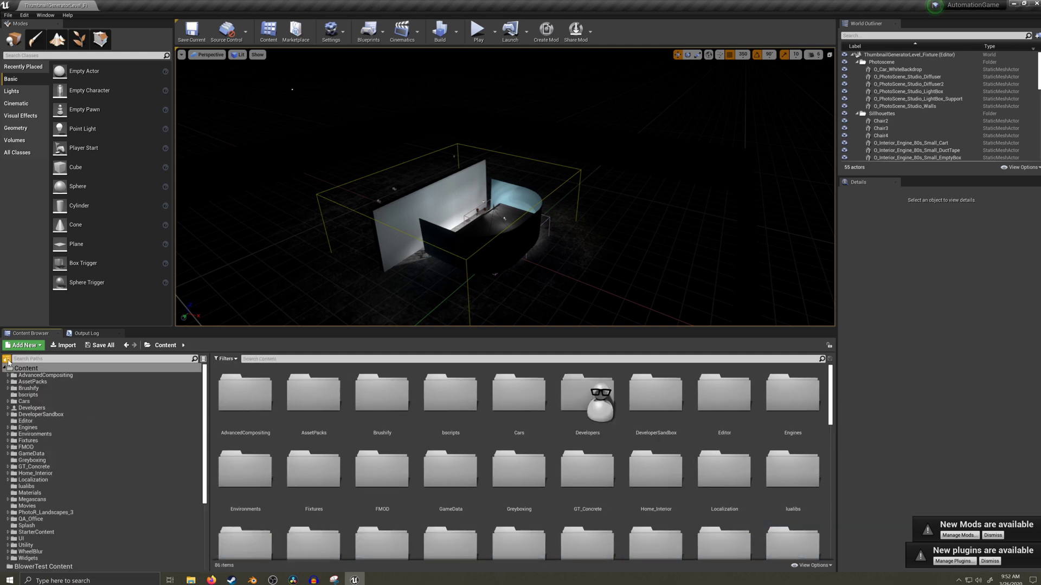
Show the Content Browser's folder tree and check the Show Plugin Content setting in the view options
click(7, 359)
click(7, 358)
click(6, 359)
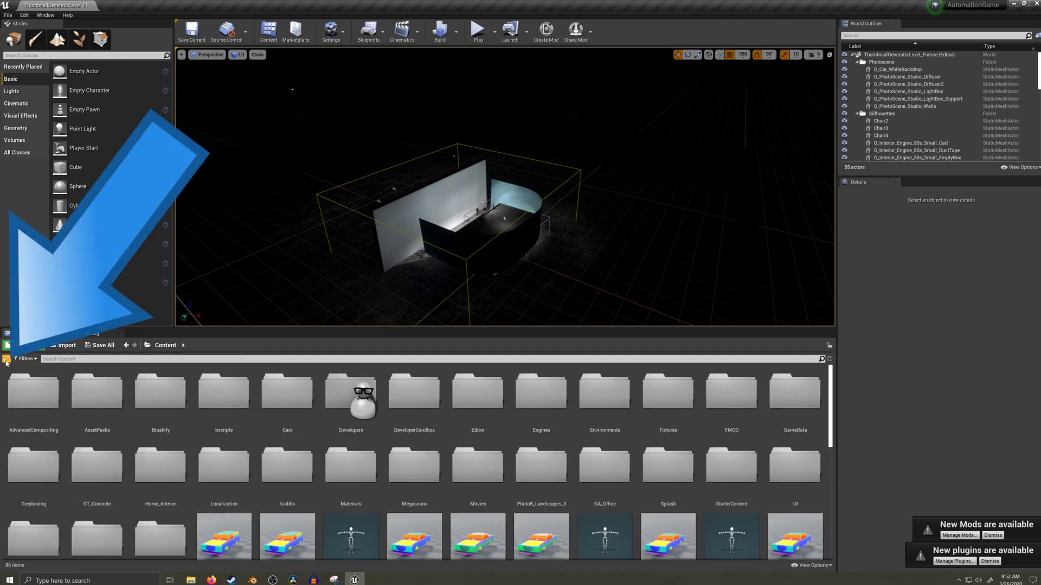
click(6, 359)
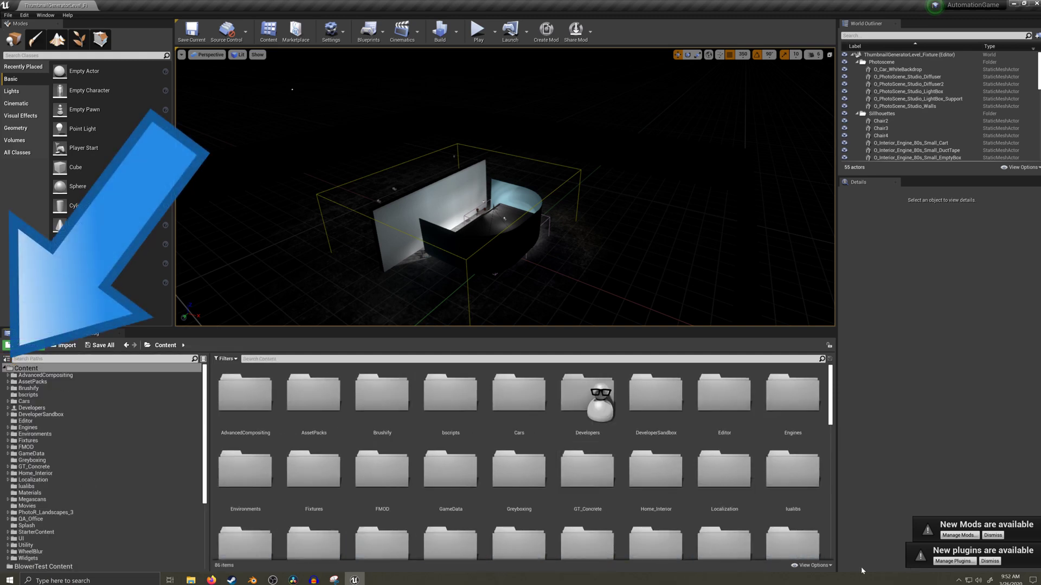
click(826, 567)
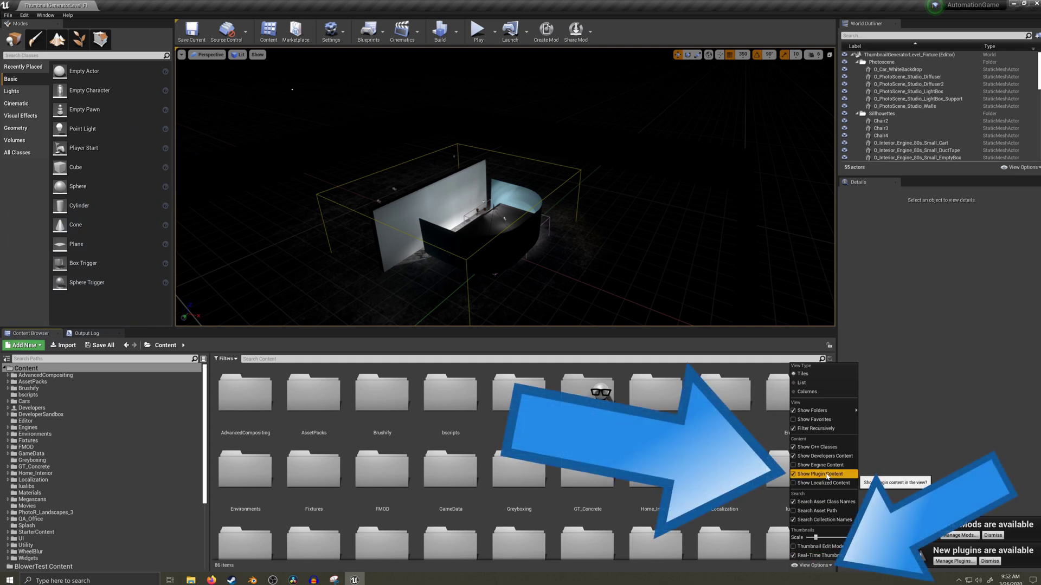
click(750, 571)
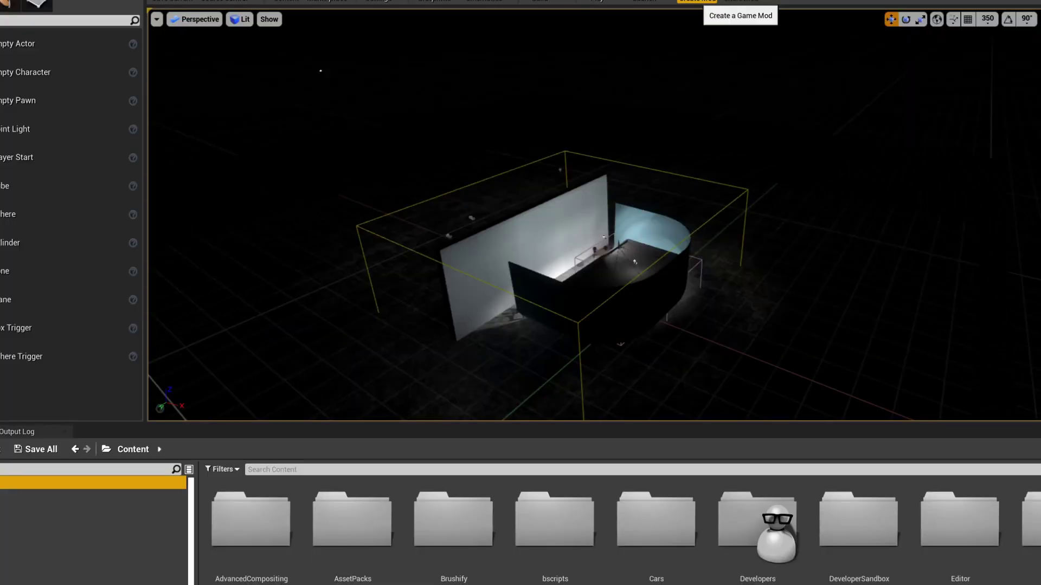
Start a new game mod from the Blank Project template and name it TutorialGrill
click(697, 2)
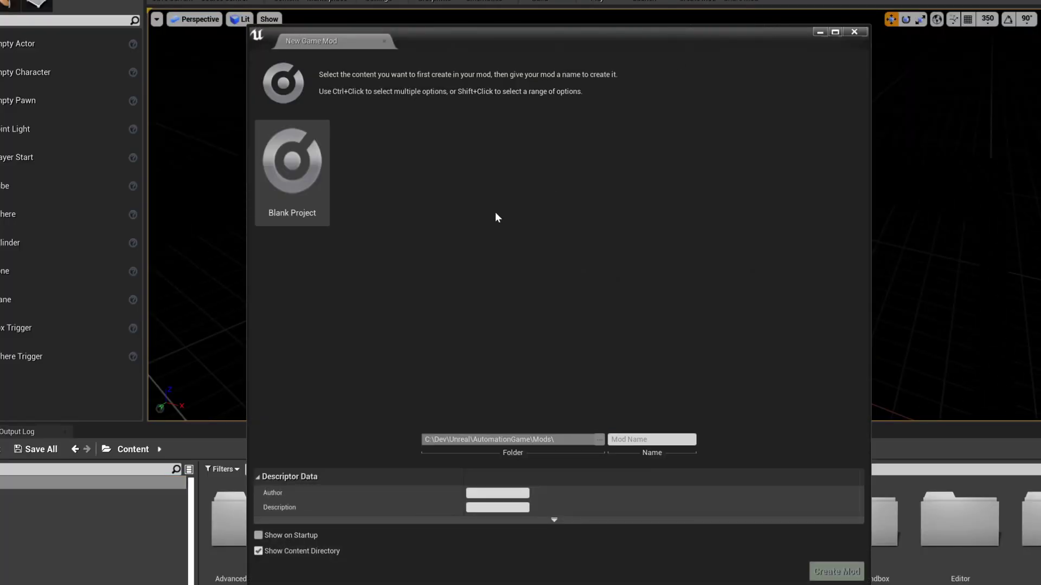
click(305, 170)
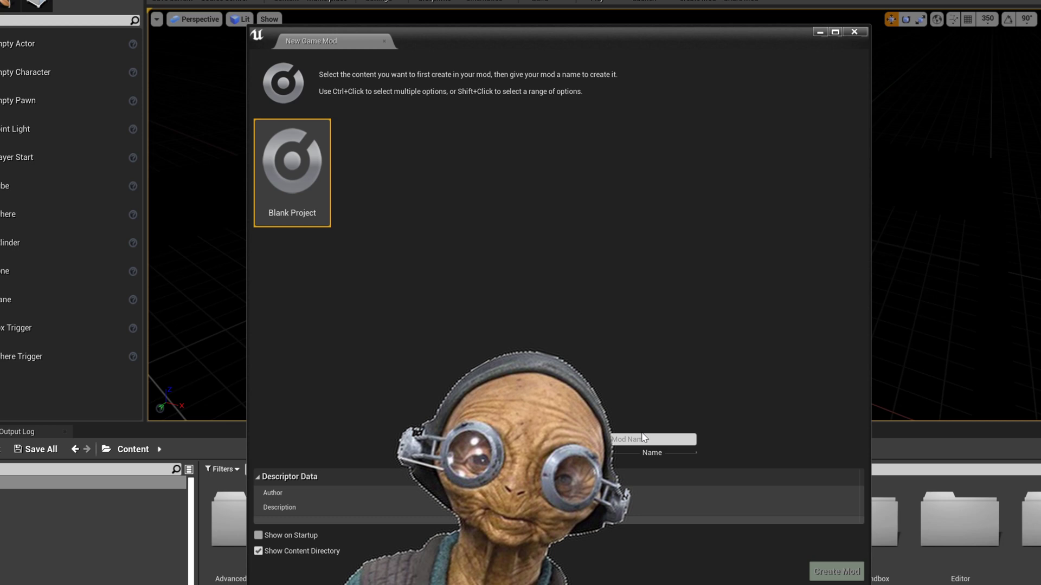
click(690, 439)
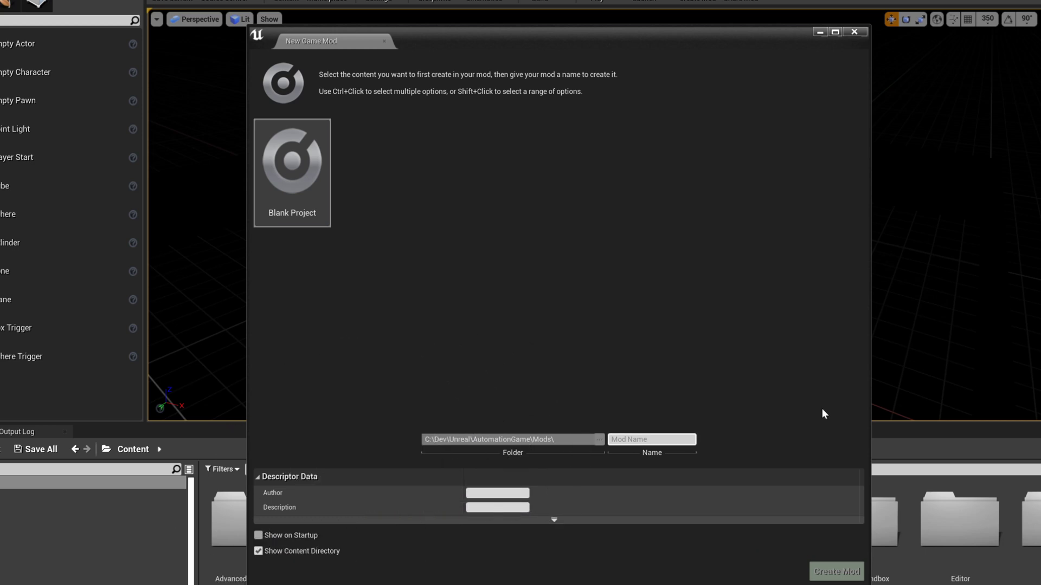
text(TutorialGrill)
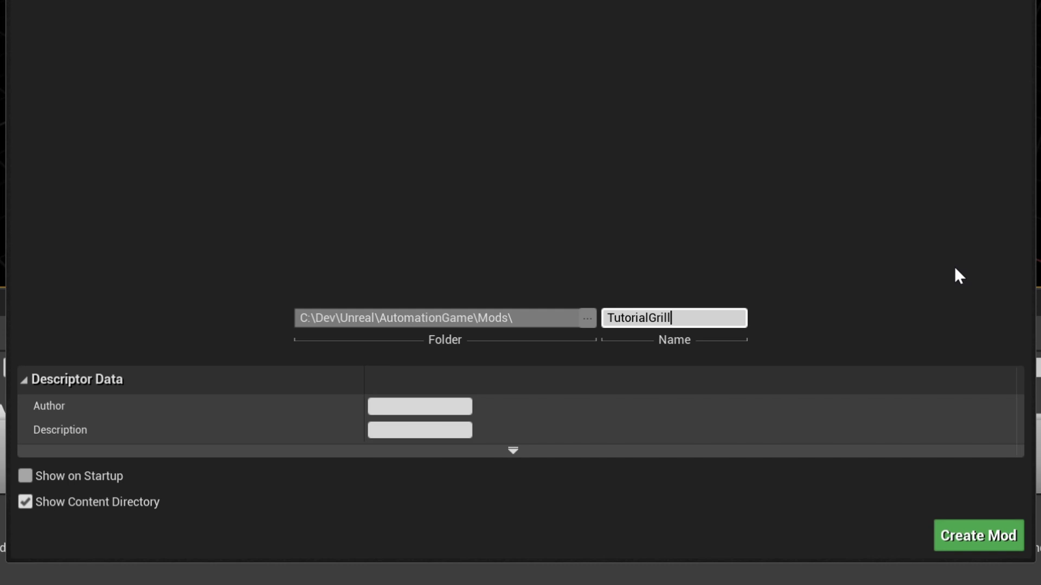
Set the mod's author to HRL and its description to Mod, and create the mod
key(Tab)
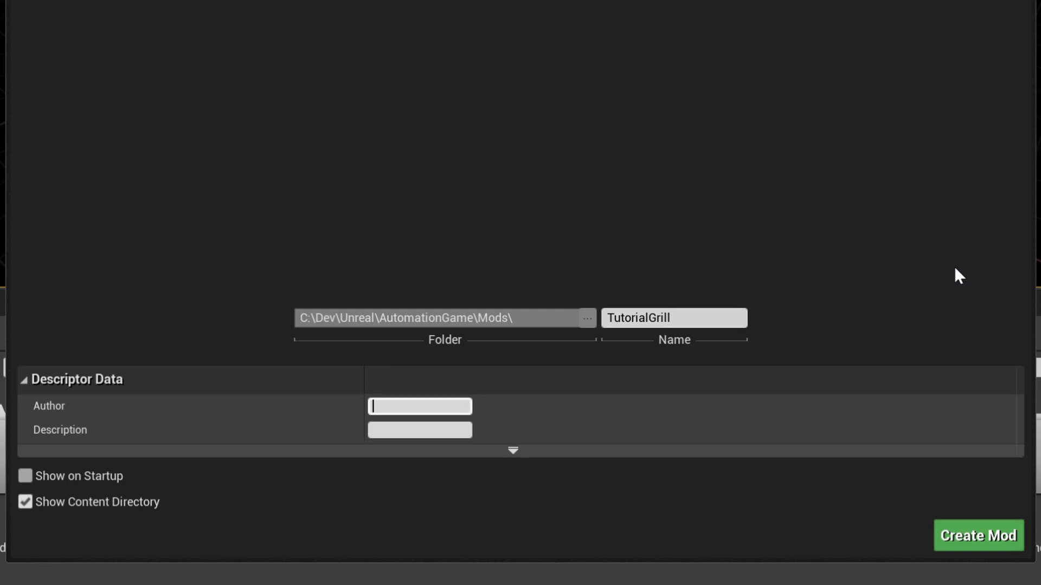
text(HRL)
key(Tab)
text(Mod)
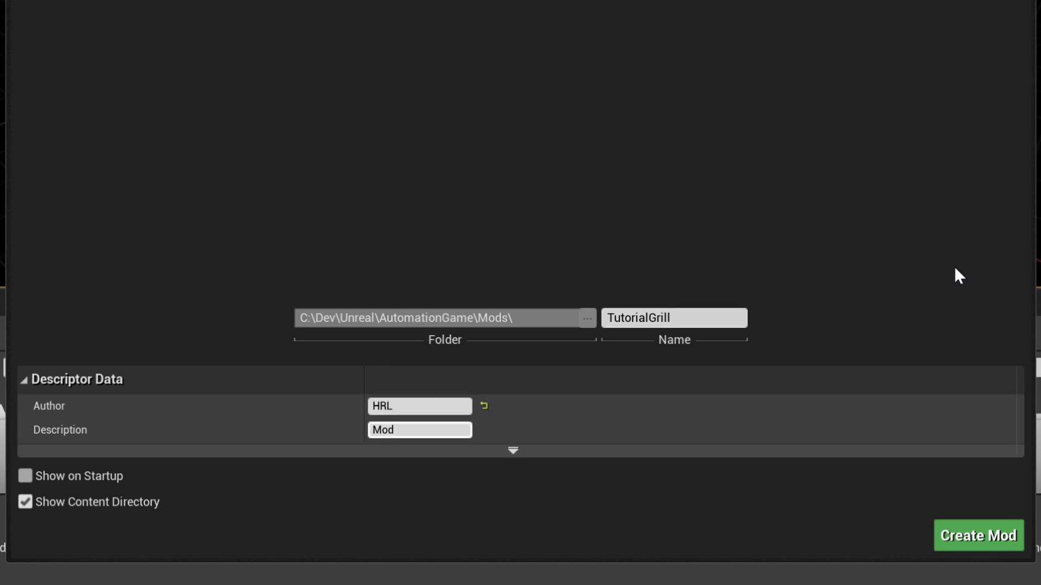
key(Tab)
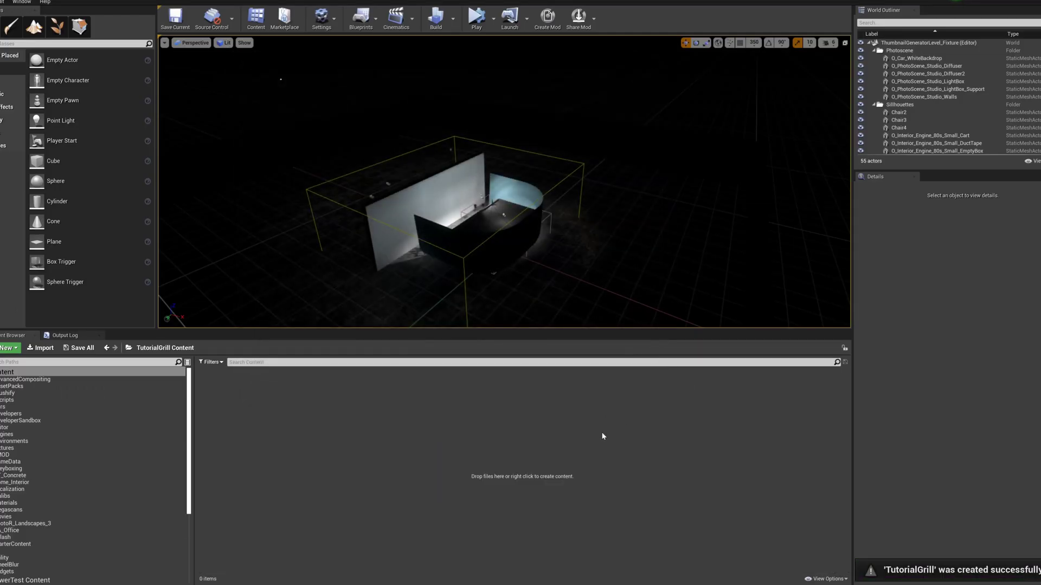
Create a Camso Fixture Preview Data asset named TutorialGrill_CPP in the TutorialGrill Content folder
scroll(186, 507, down, 5)
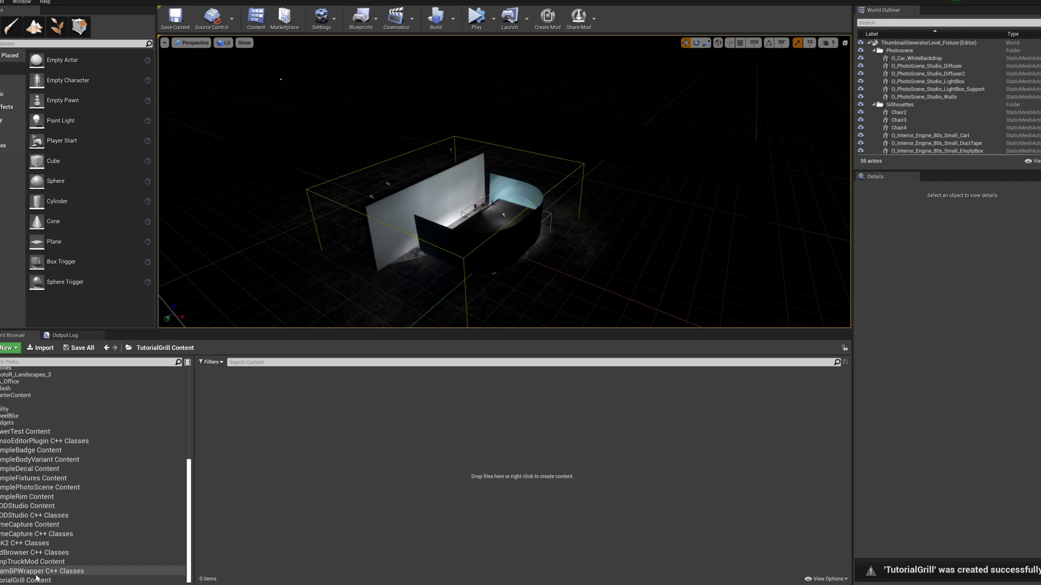
click(24, 581)
right_click(325, 446)
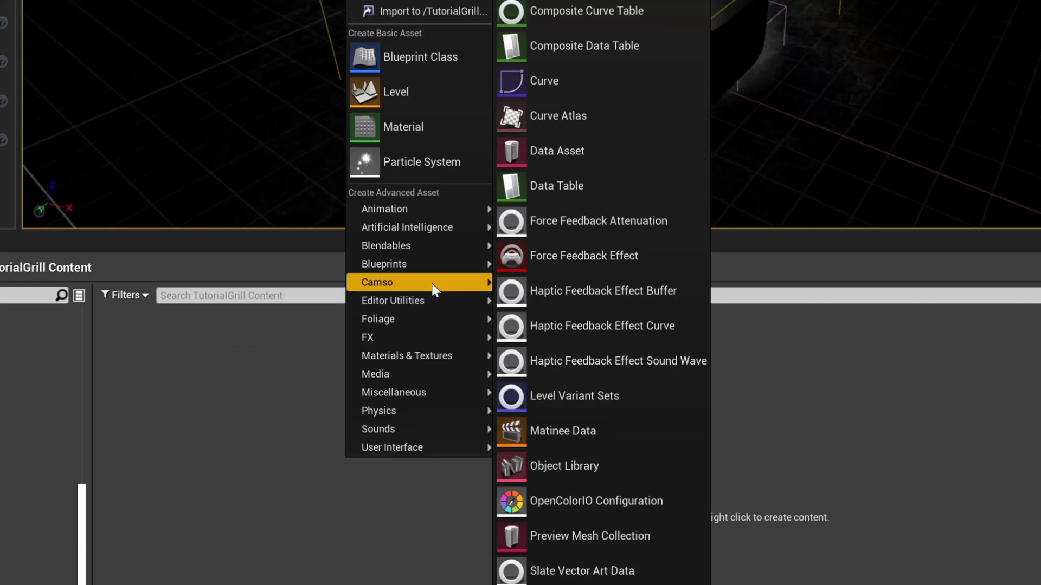
mouse_move(372, 360)
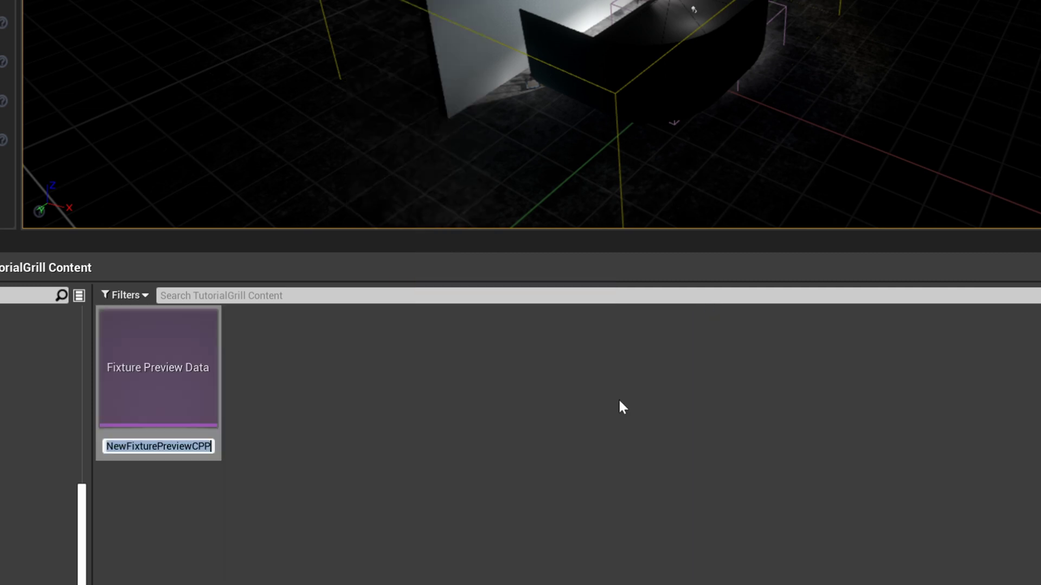
click(619, 401)
text(TutorialG)
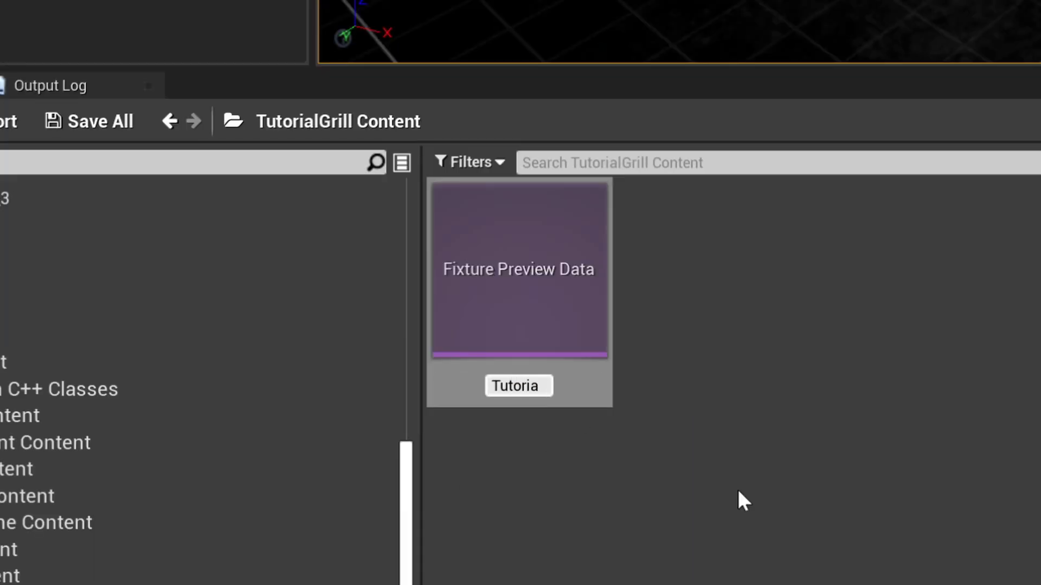
text(rill_CPP)
key(Return)
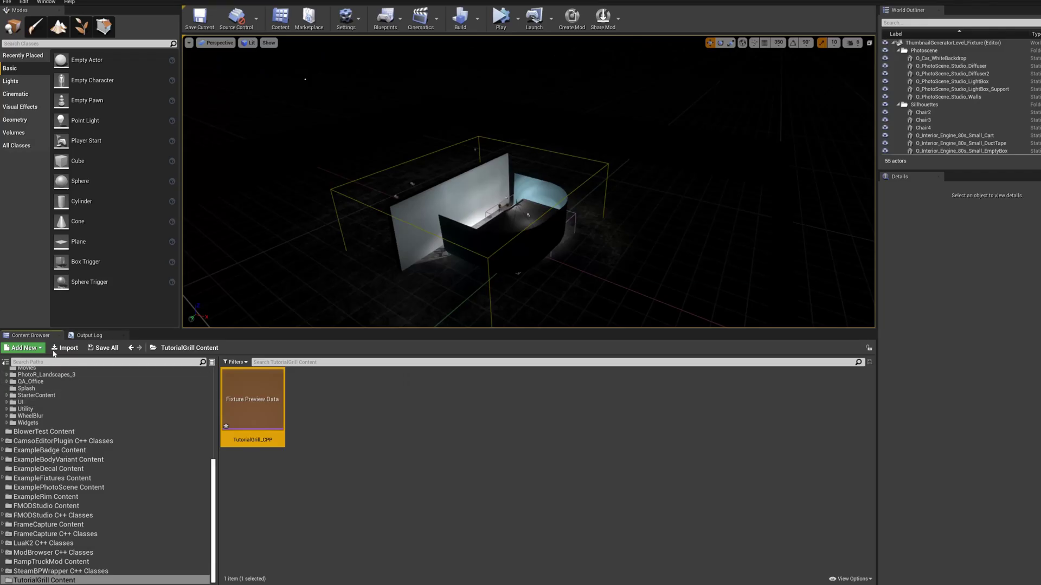
Choose 60s_Snake_Grill_Conforming.fbx and 60s_Snake_Grill_UVMesh.fbx from the TutorialAssets folder for import into TutorialGrill Content
click(68, 349)
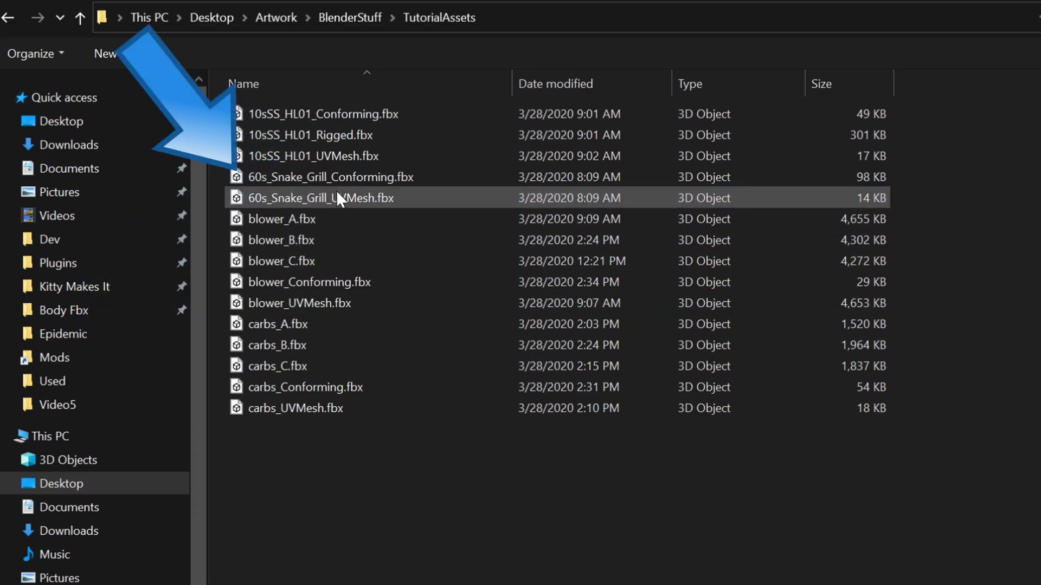
click(366, 177)
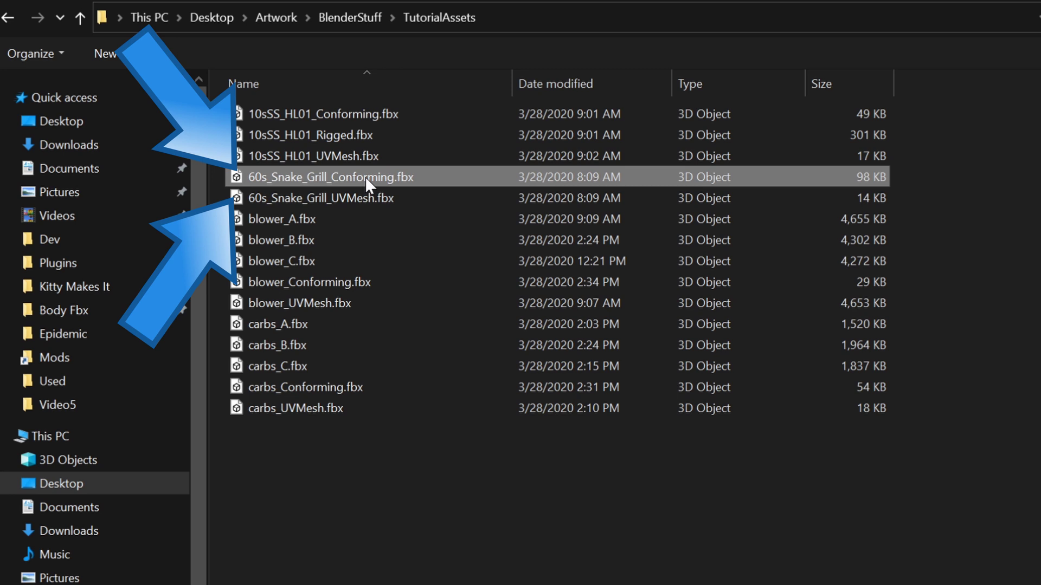
shift+click(351, 194)
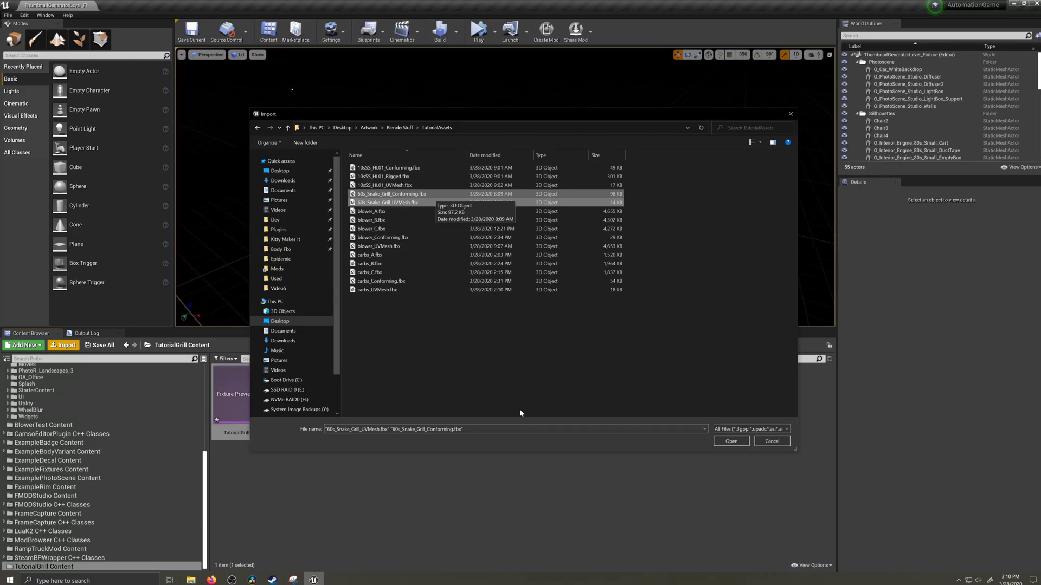
click(732, 442)
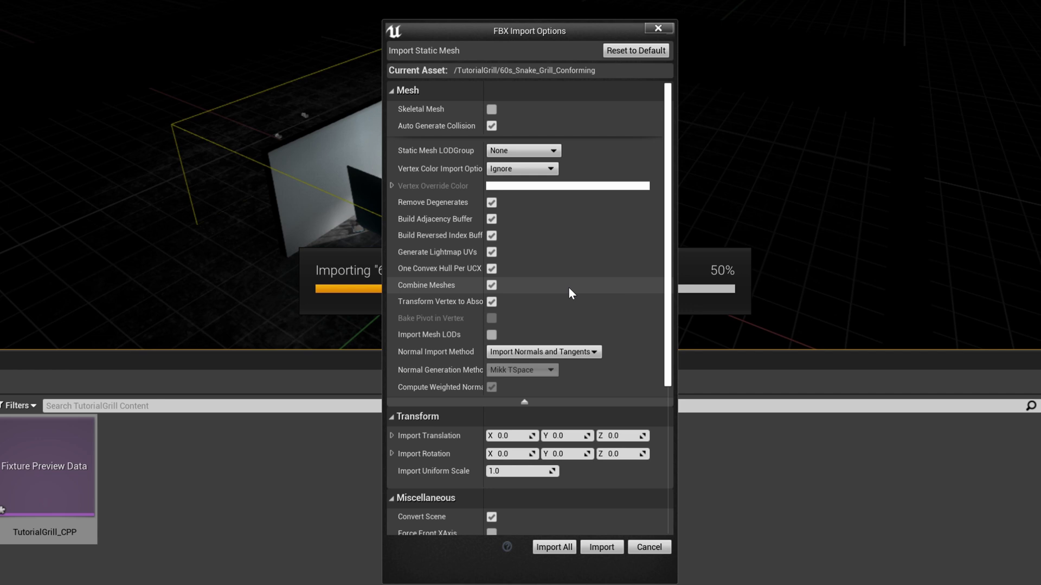
Import both FBX files with Import Normals and Tangents, material search location All Assets, and Do Not Create Material
click(584, 352)
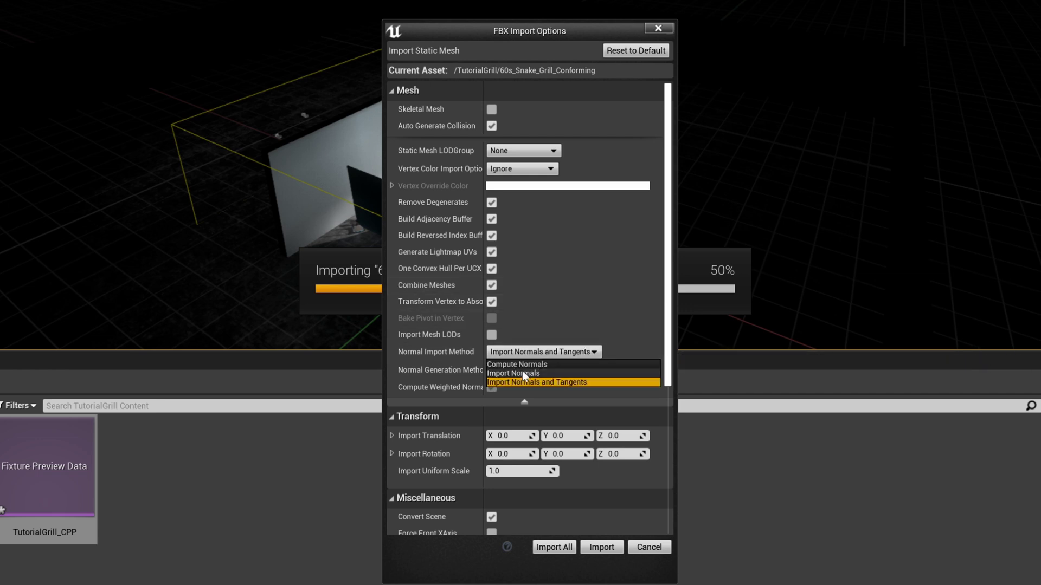
click(601, 382)
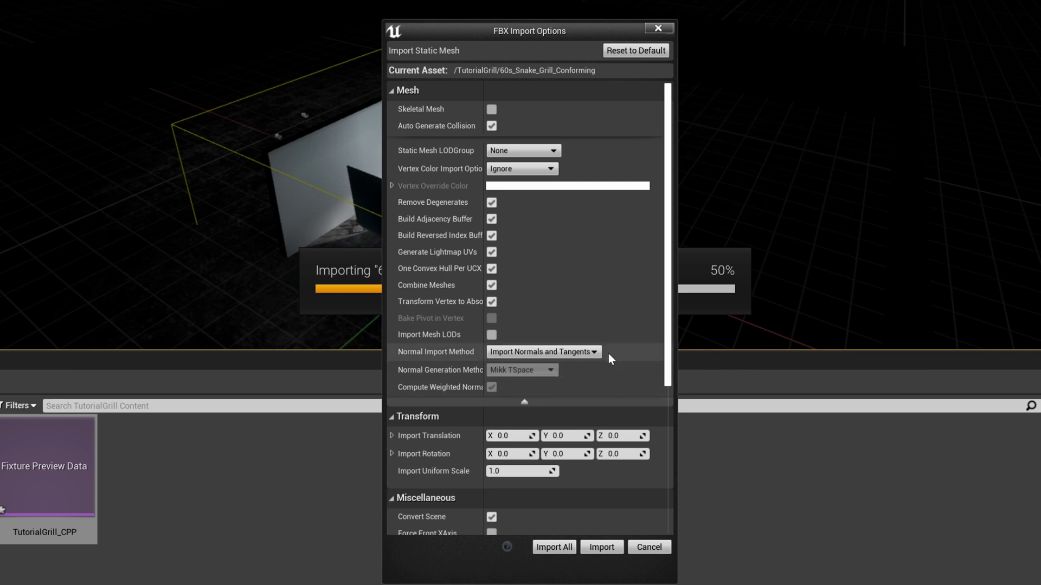
scroll(607, 352, down, 6)
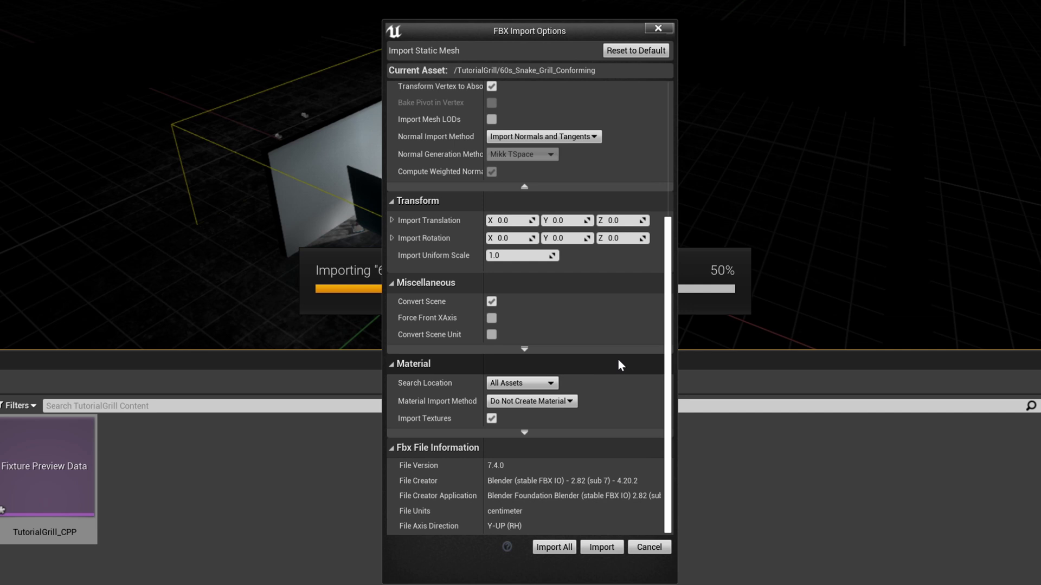
click(521, 383)
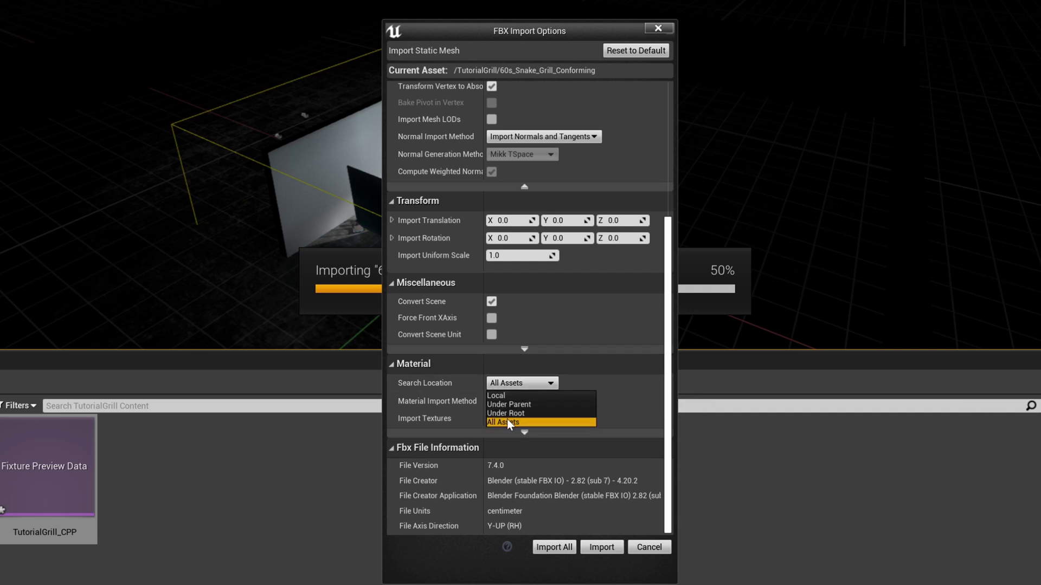
click(509, 422)
click(548, 402)
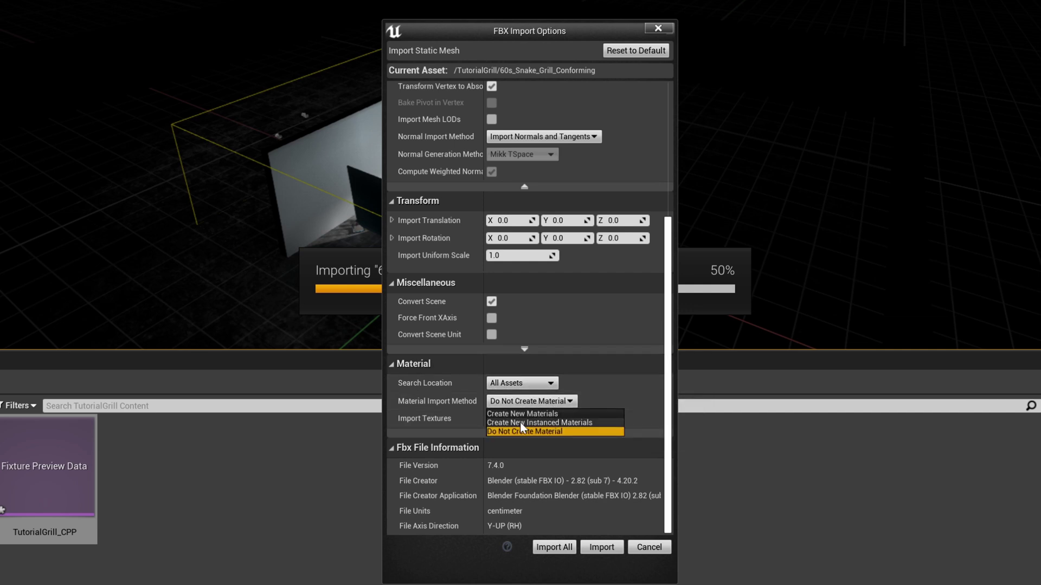
click(557, 431)
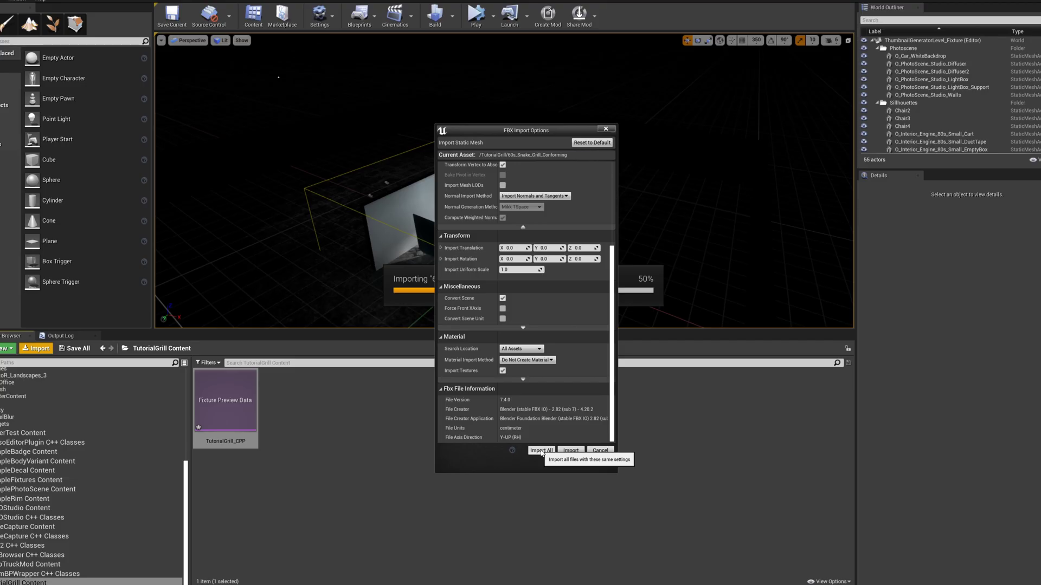
click(554, 547)
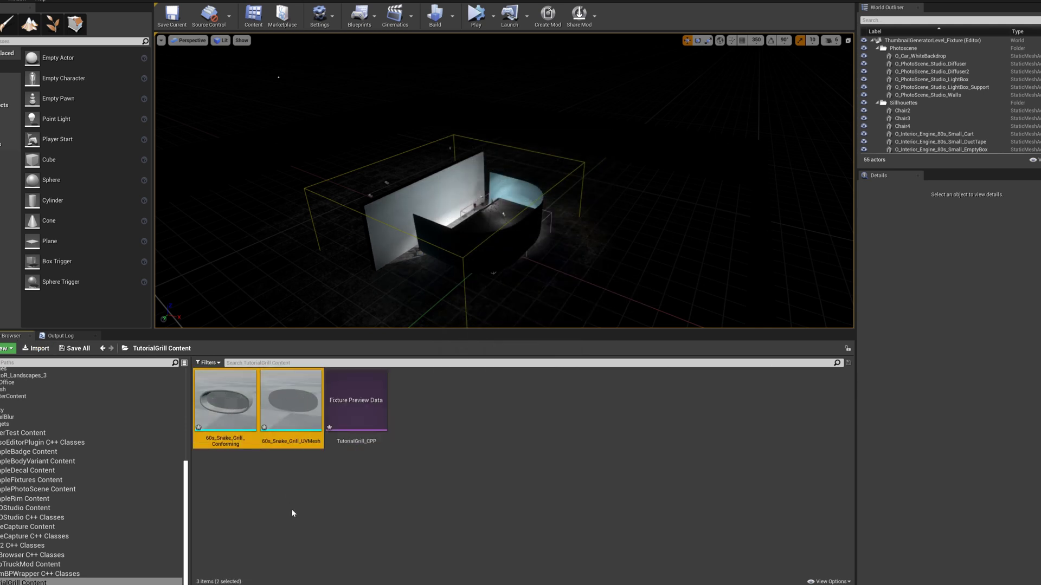
Allow CPU access on both imported snake grill meshes
right_click(295, 417)
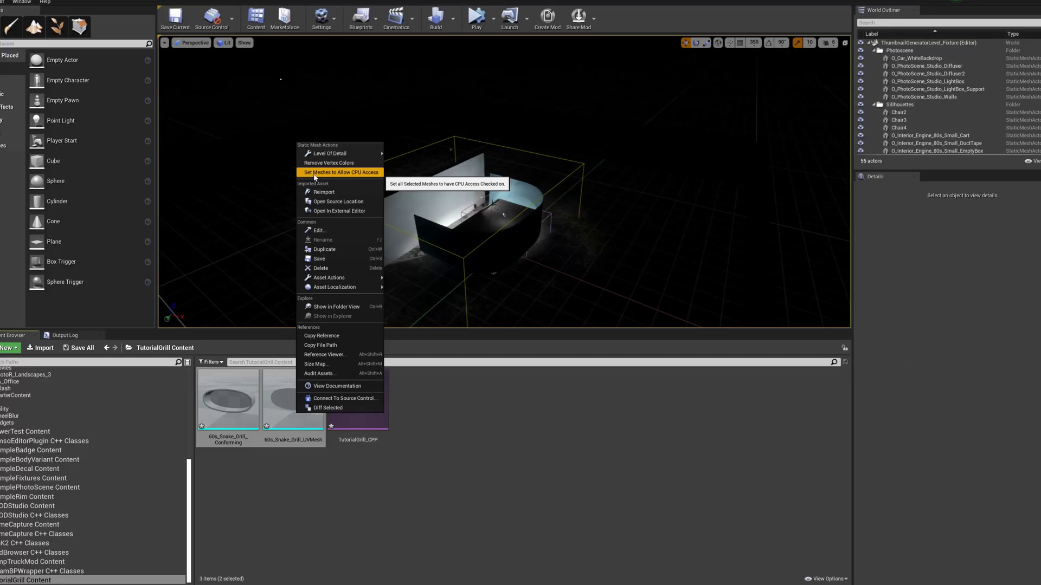
click(205, 230)
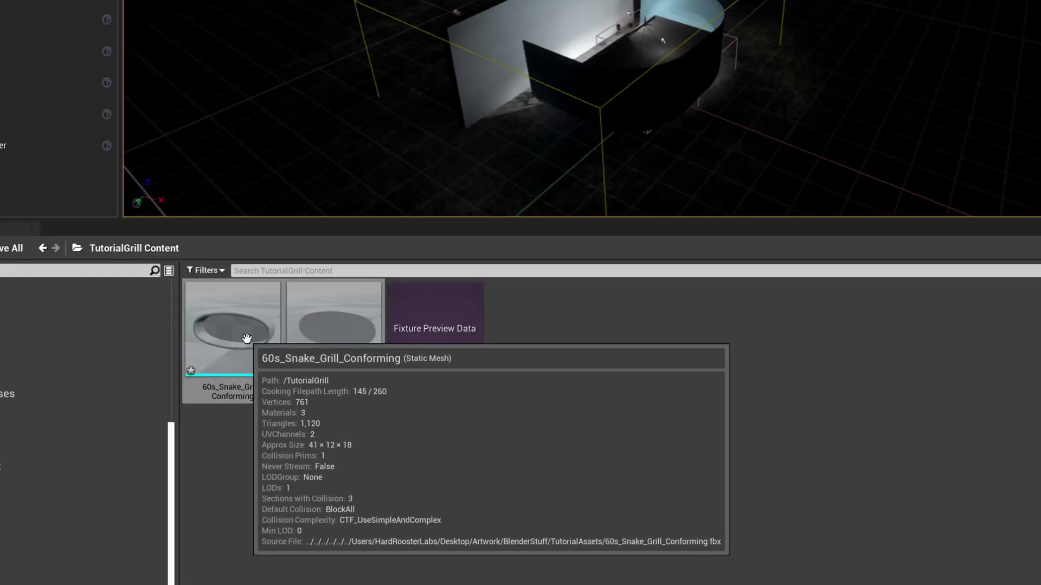
Open the 60s_Snake_Grill_Conforming mesh and assign the M_Grill material instance to its Grill_1 slot
double_click(239, 410)
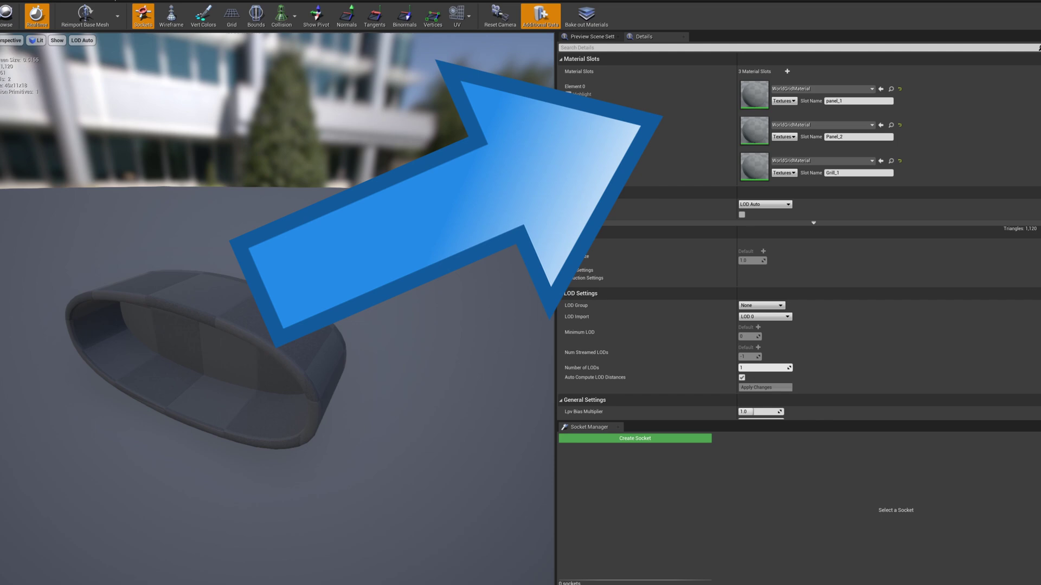
drag(217, 352, 260, 347)
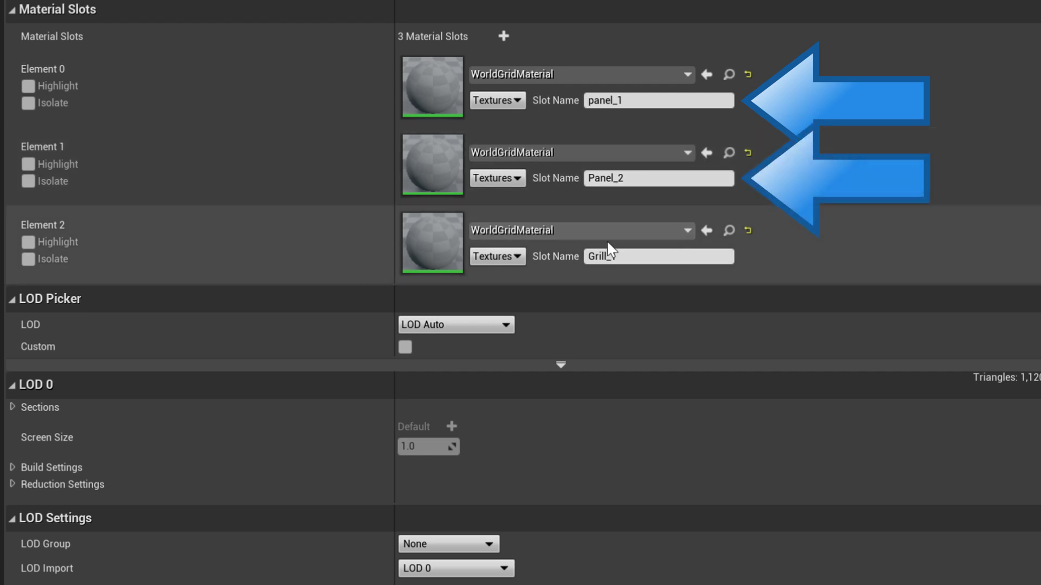
click(529, 237)
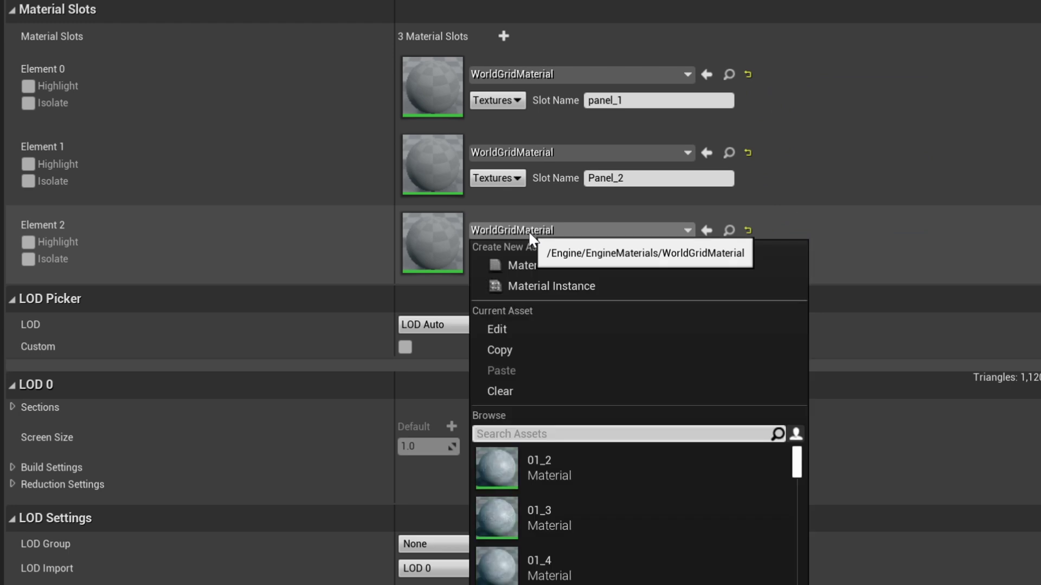
text(grill)
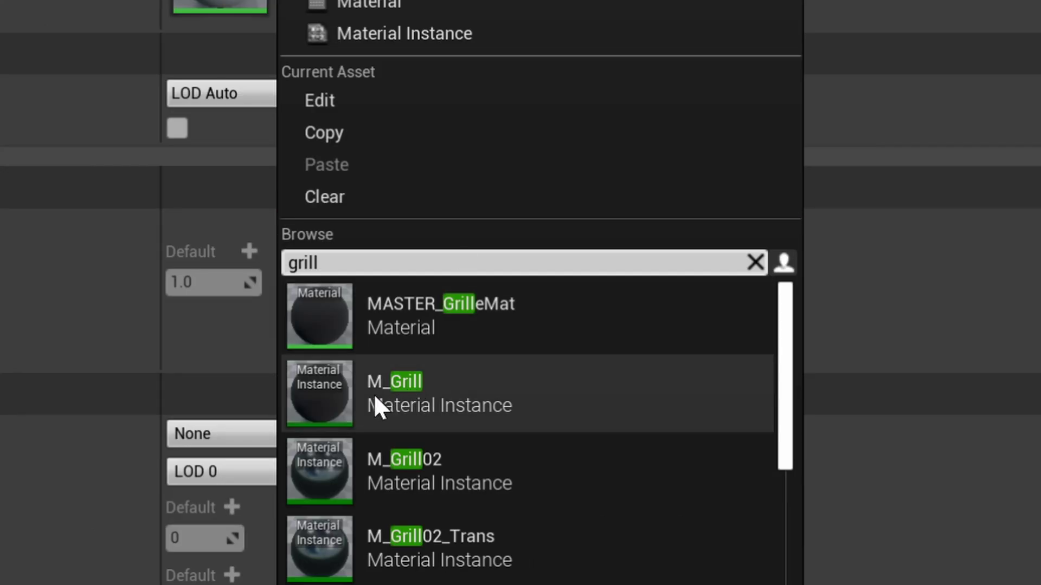
click(322, 399)
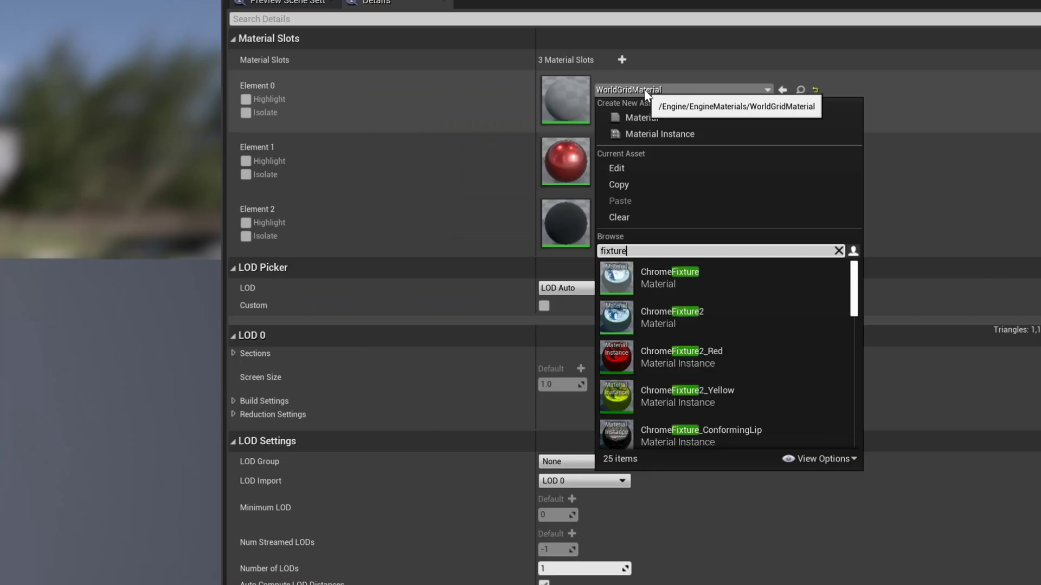
Assign the red M_Carpaint to the Panel_2 slot and try ChromeFixture and M_BlackPlastic_ShinyBlack on the panel_1 slot
click(804, 198)
click(792, 94)
text(shinyb)
key(Return)
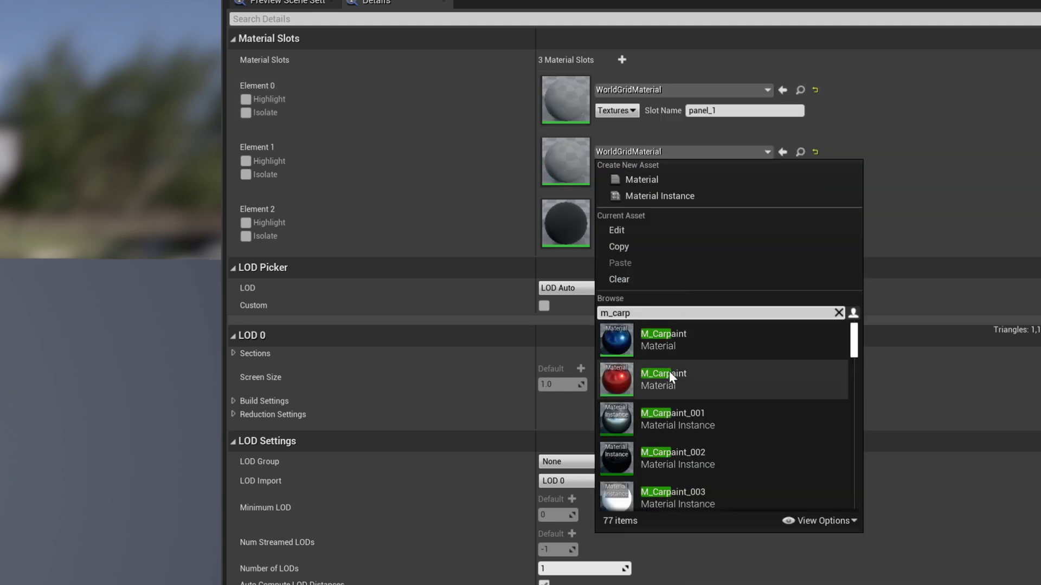
key(Escape)
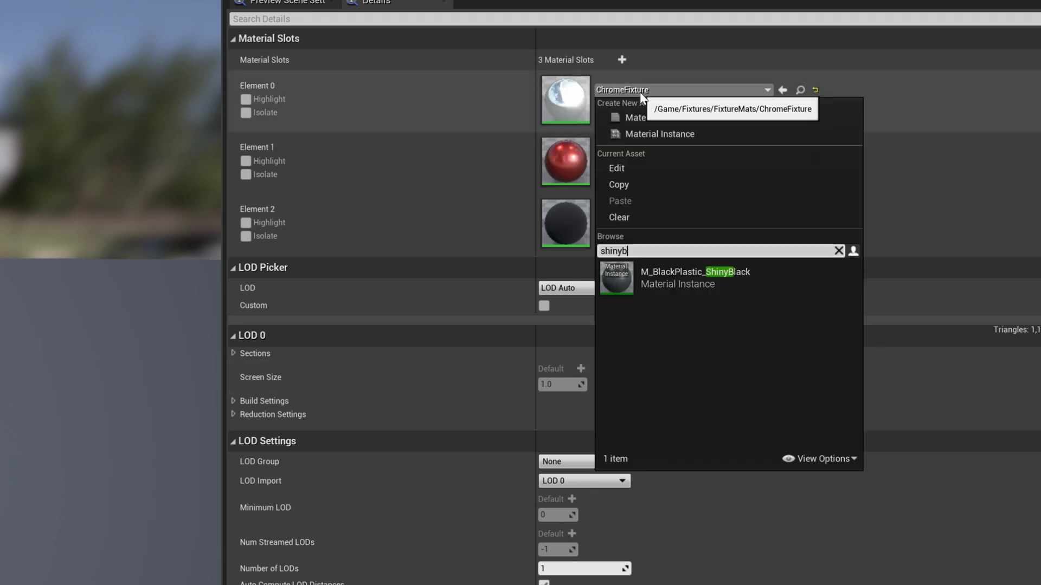
key(Return)
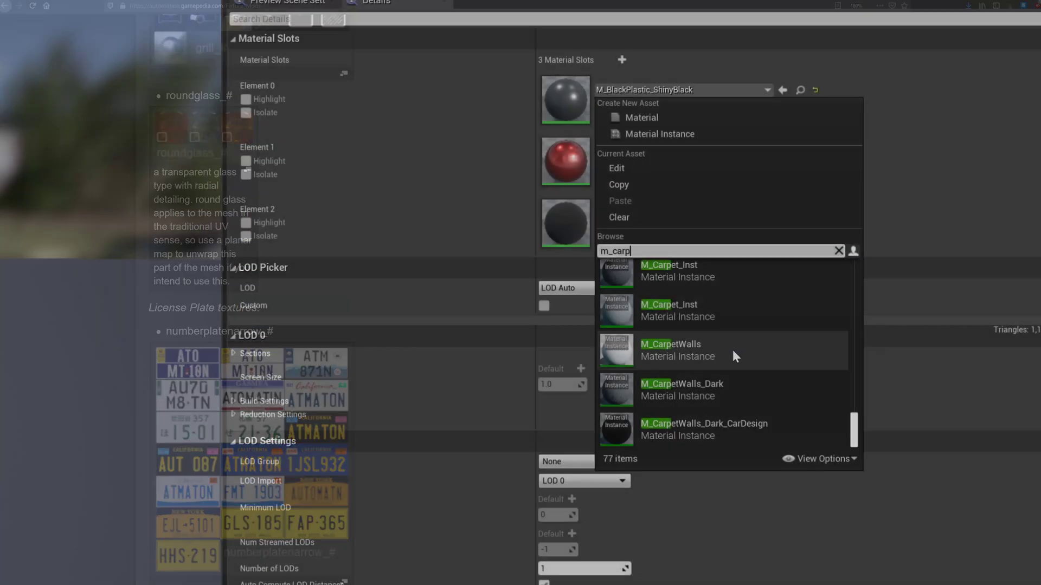
Assign the red M_Carpaint material to the panel_1 slot and close the conforming mesh's editor
scroll(733, 342, up, 15)
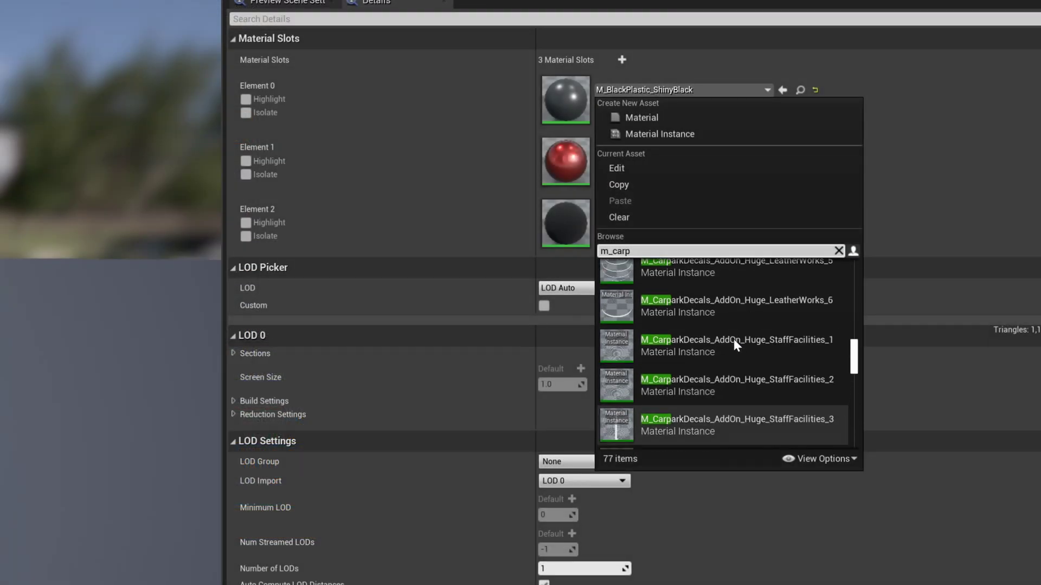
click(676, 279)
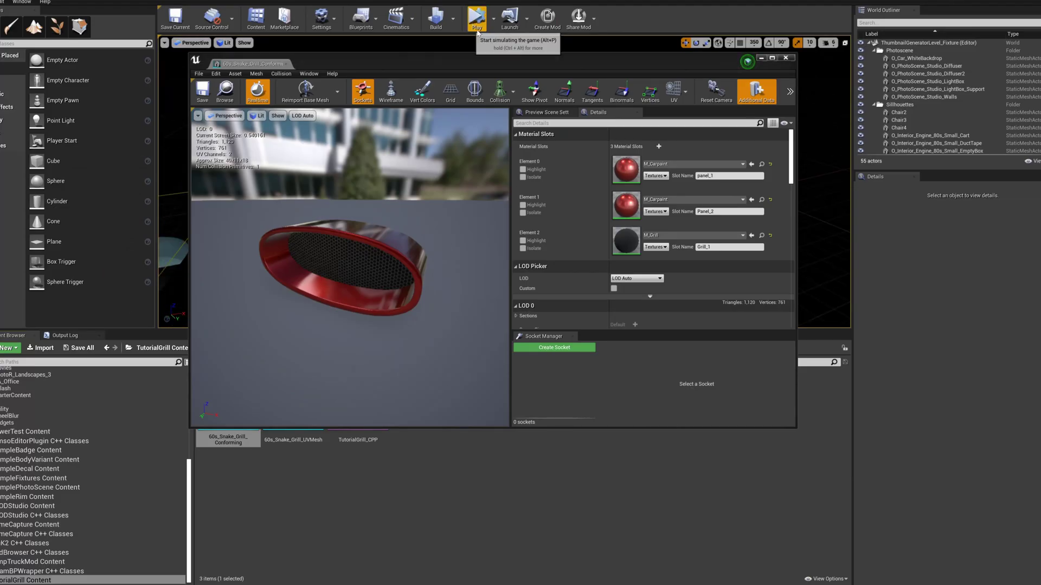
click(785, 58)
In the TutorialGrill_CPP asset, assign 60s_Snake_Grill_Conforming as the Conforming Mesh and 60s_Snake_Grill_UVMesh as the UVMesh
double_click(347, 400)
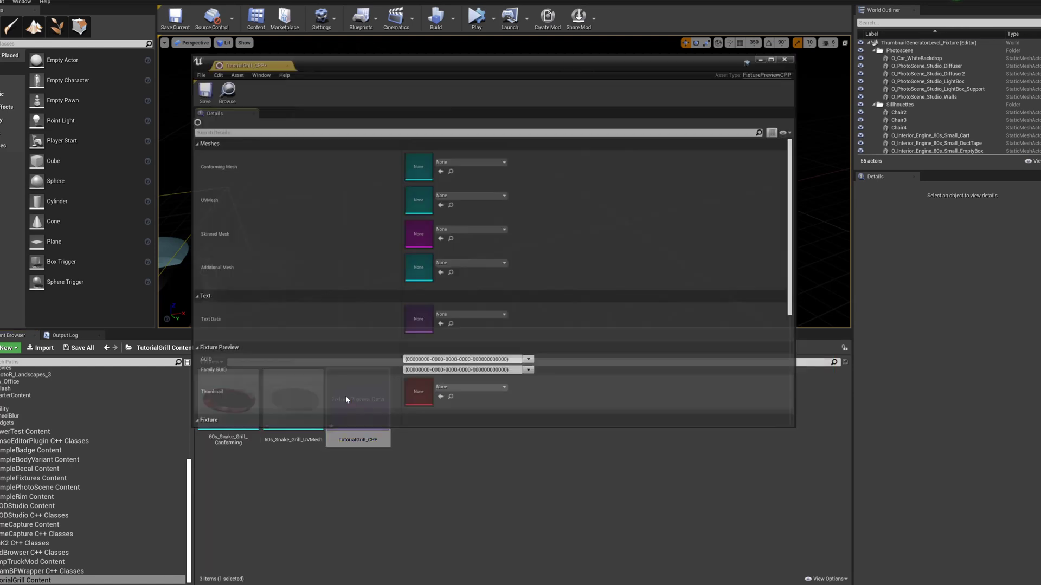
drag(420, 64, 630, 90)
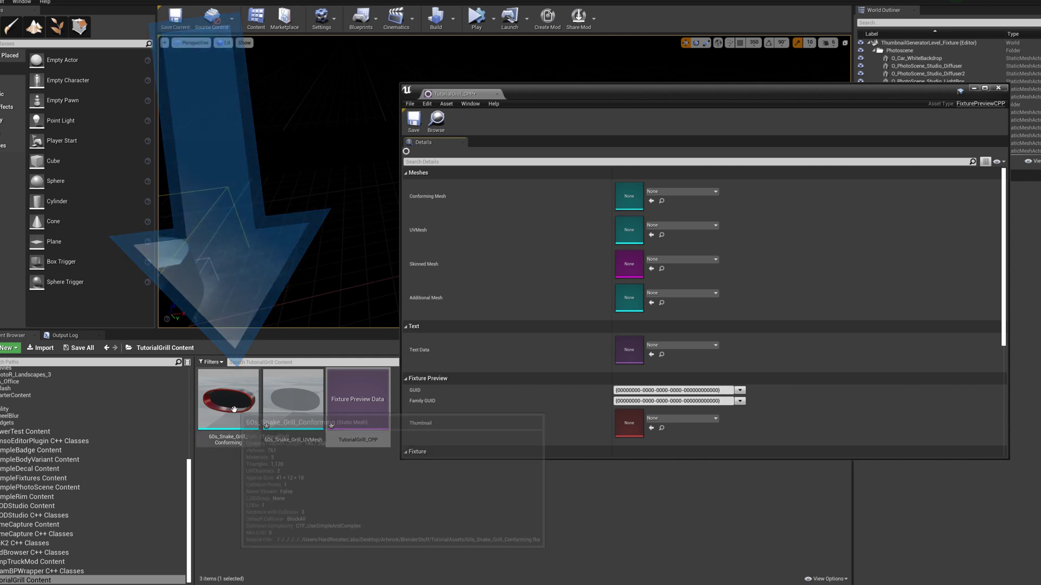
drag(232, 447, 628, 193)
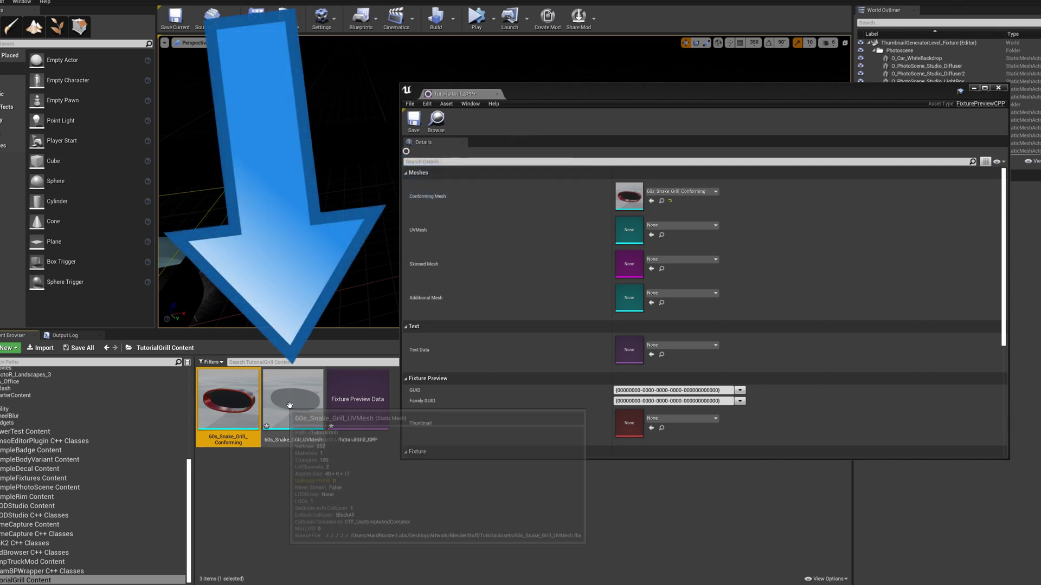
drag(289, 405, 629, 229)
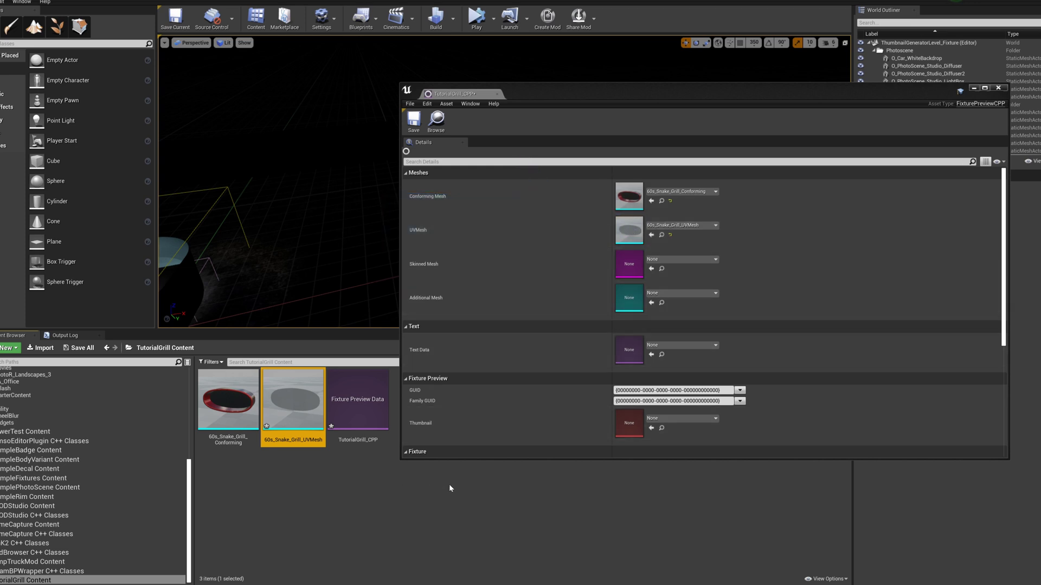
Generate a new GUID and a new Family GUID for the TutorialGrill_CPP fixture preview
scroll(670, 275, down, 3)
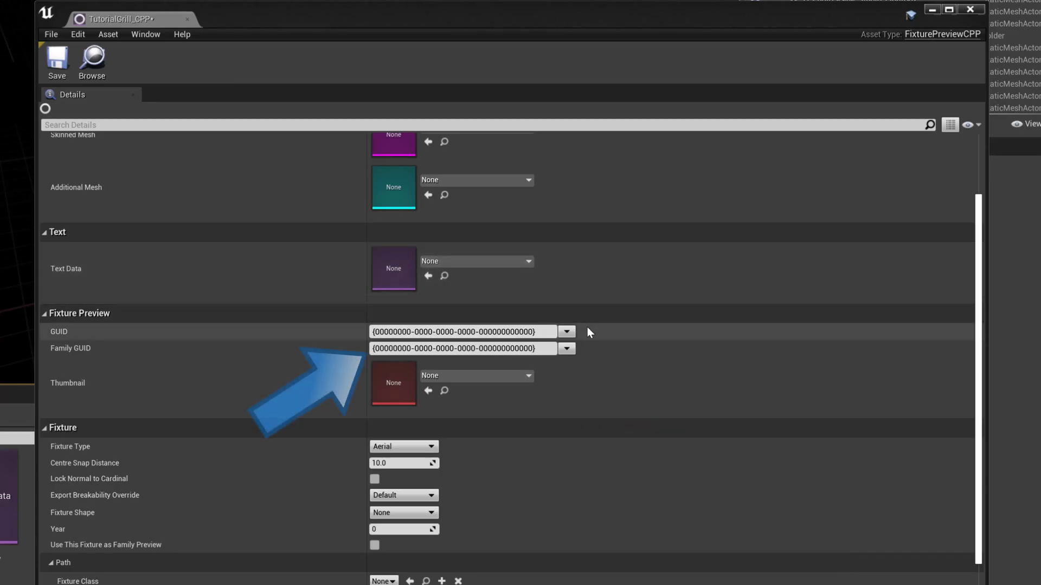
click(569, 334)
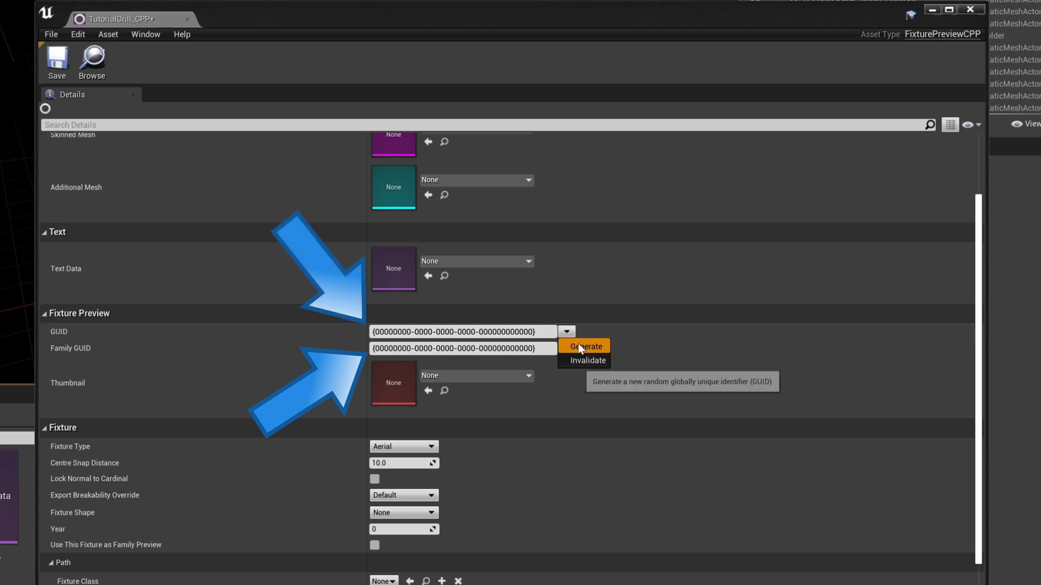
click(578, 344)
click(568, 348)
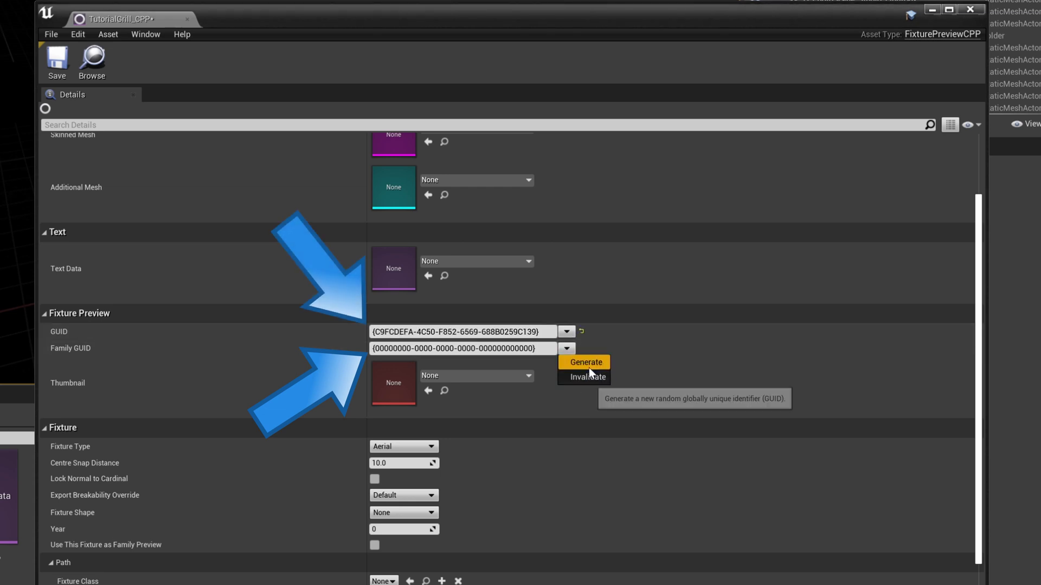
click(589, 366)
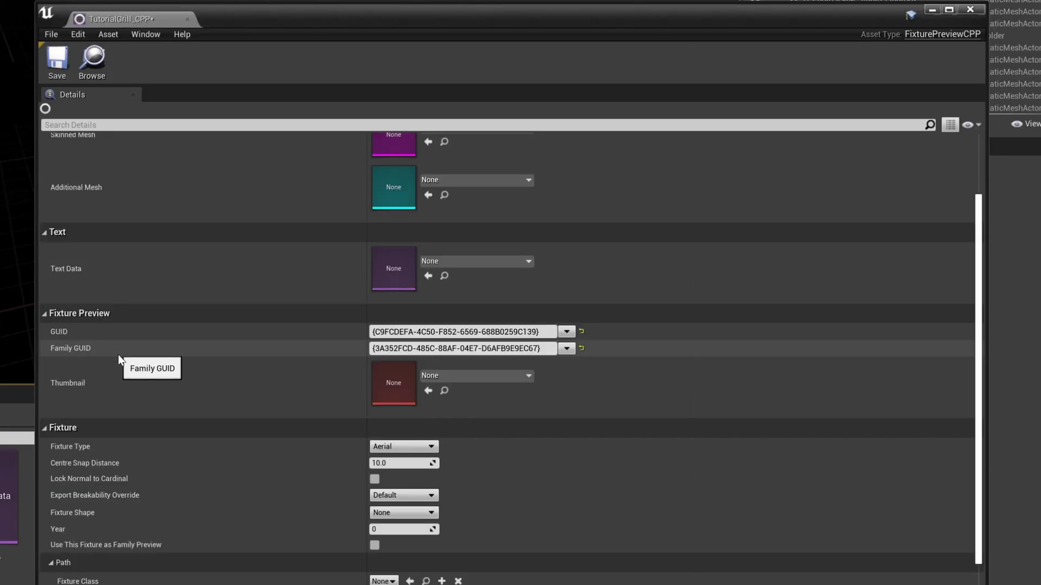
Set the fixture type to Grill and enable Lock Normal to Cardinal
scroll(172, 363, down, 1)
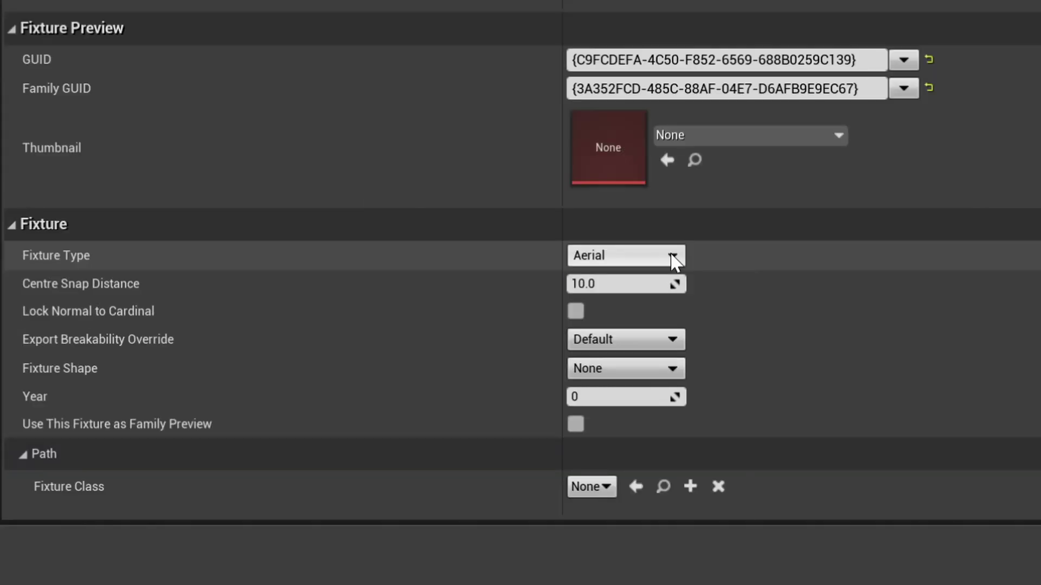
click(431, 434)
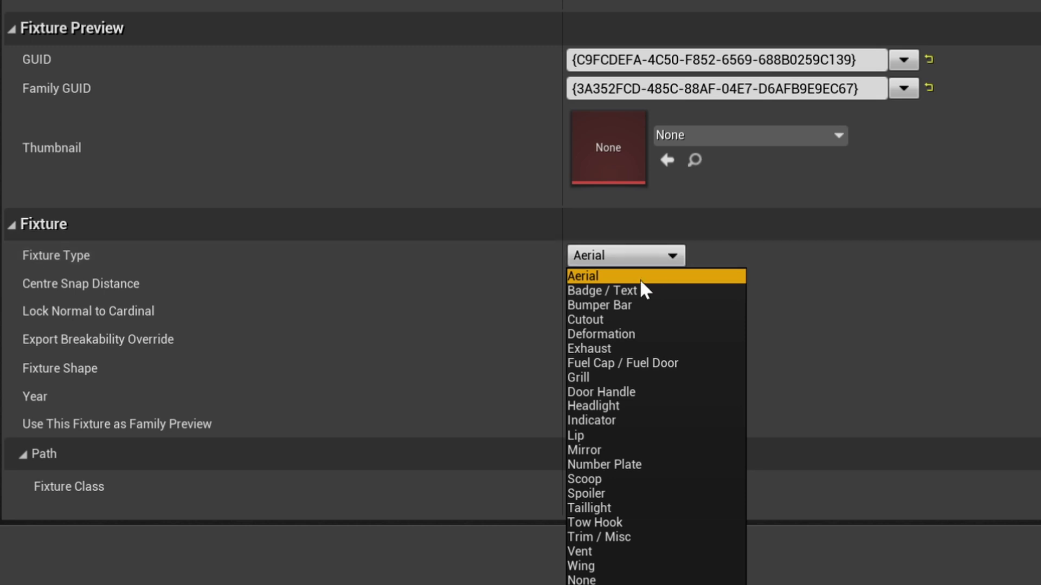
click(600, 375)
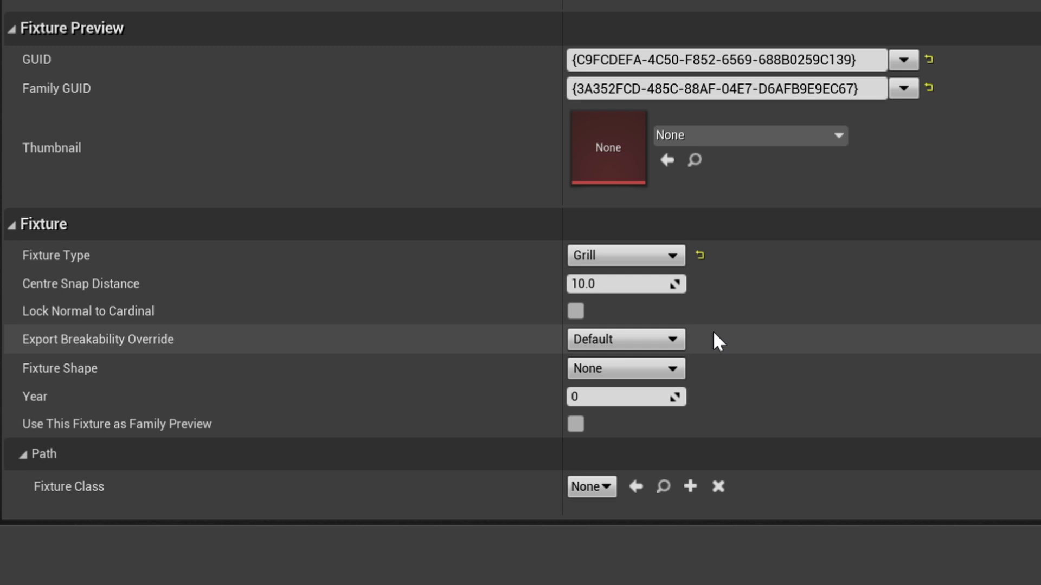
click(576, 311)
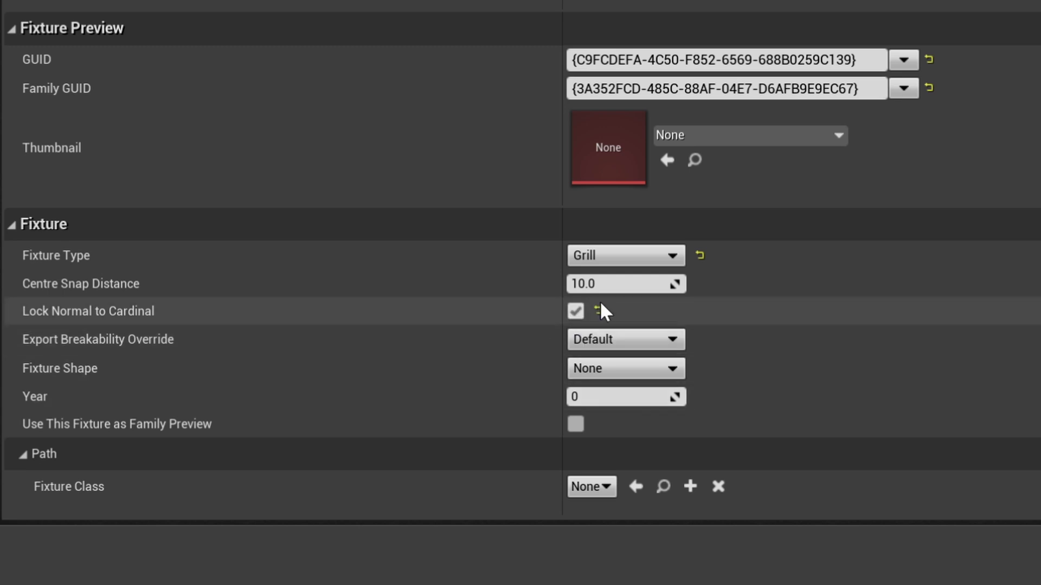
Disable Lock Normal to Cardinal, set the Fixture Class to A_Fixture, and put the TutorialGrill_CPP asset editor away
click(577, 313)
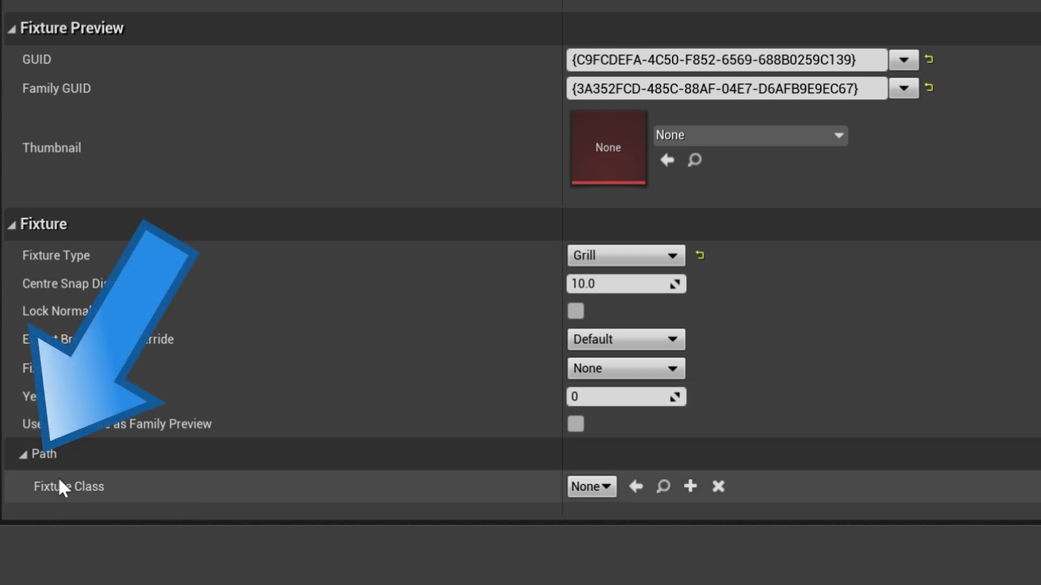
click(591, 486)
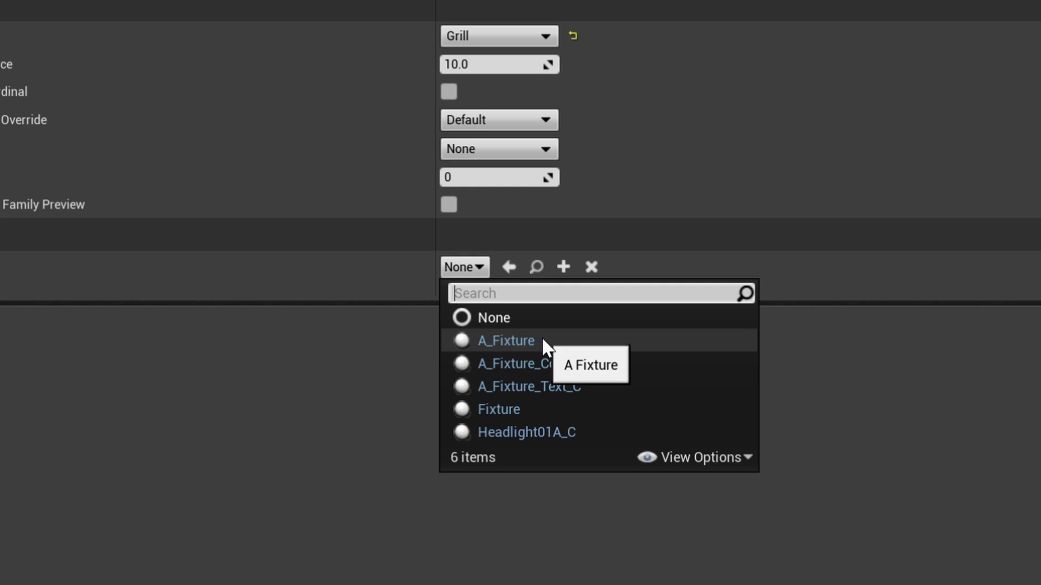
click(542, 336)
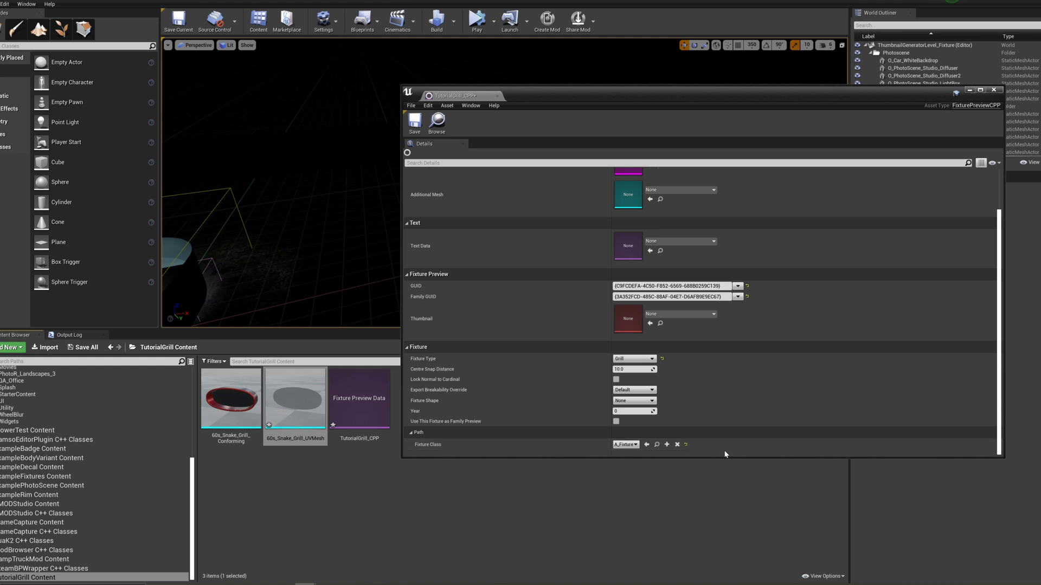
click(972, 91)
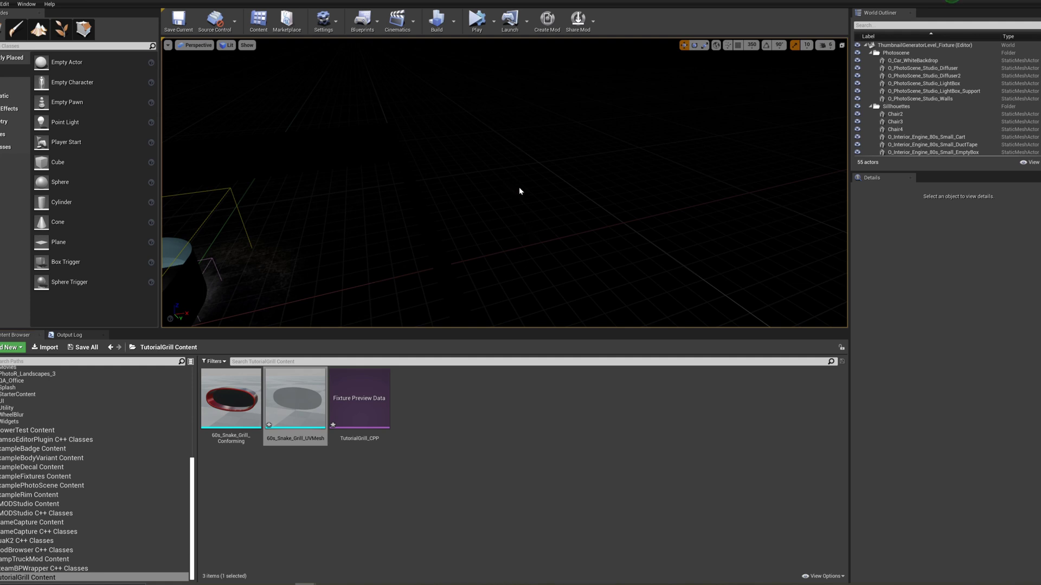
Find and open the ThumbnailGeneratorLevel_Fixture level, saving the modified 60s_Snake_Grill_UVMesh and TutorialGrill_CPP assets
key(ctrl+o)
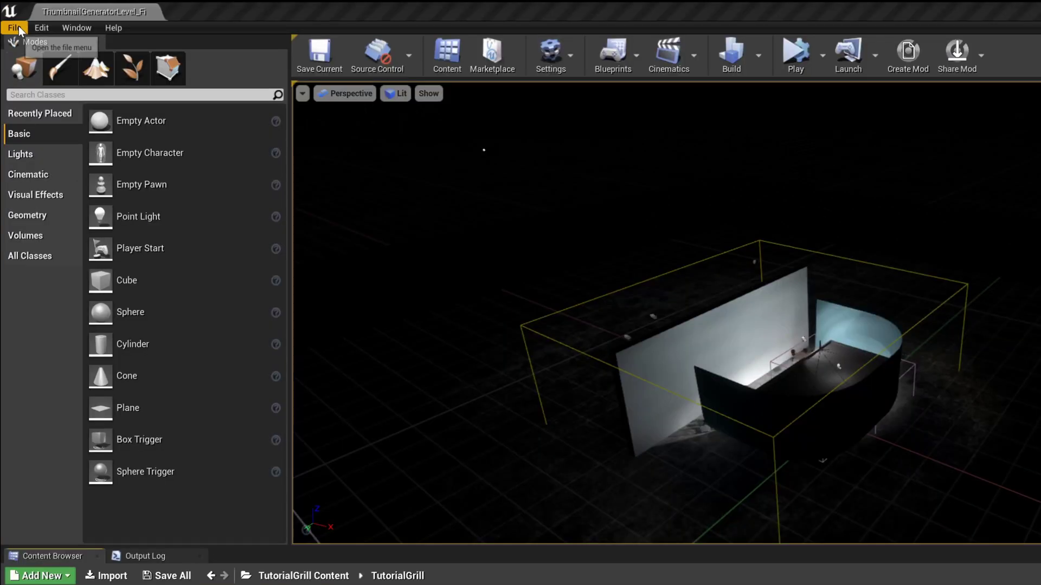
click(16, 26)
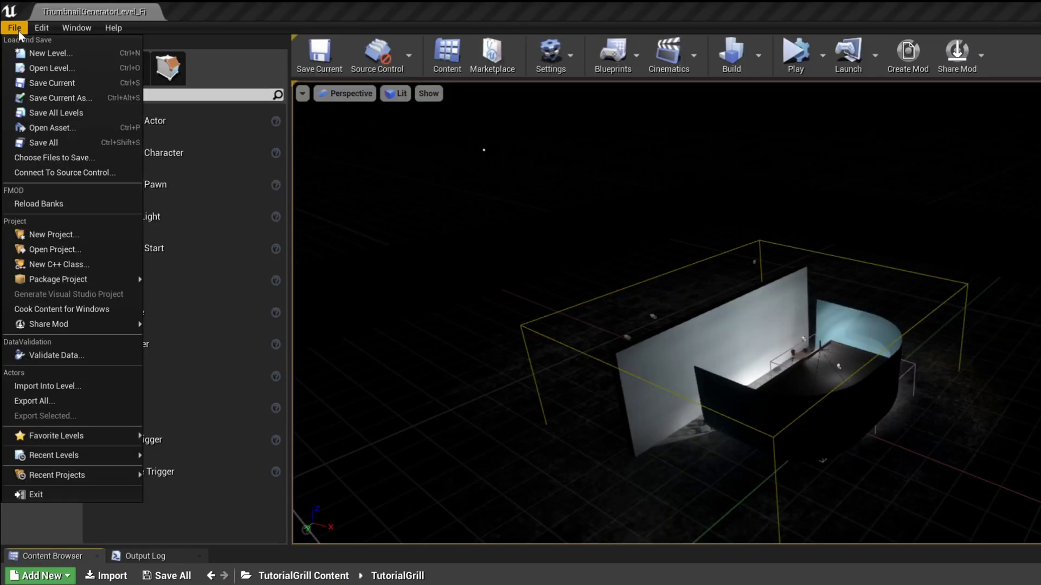
click(83, 65)
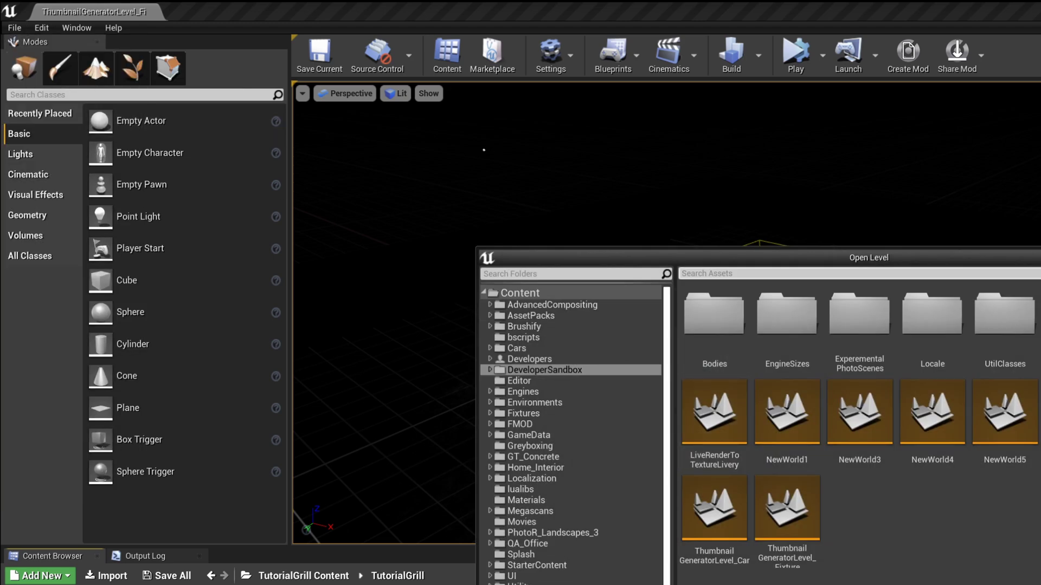
click(564, 294)
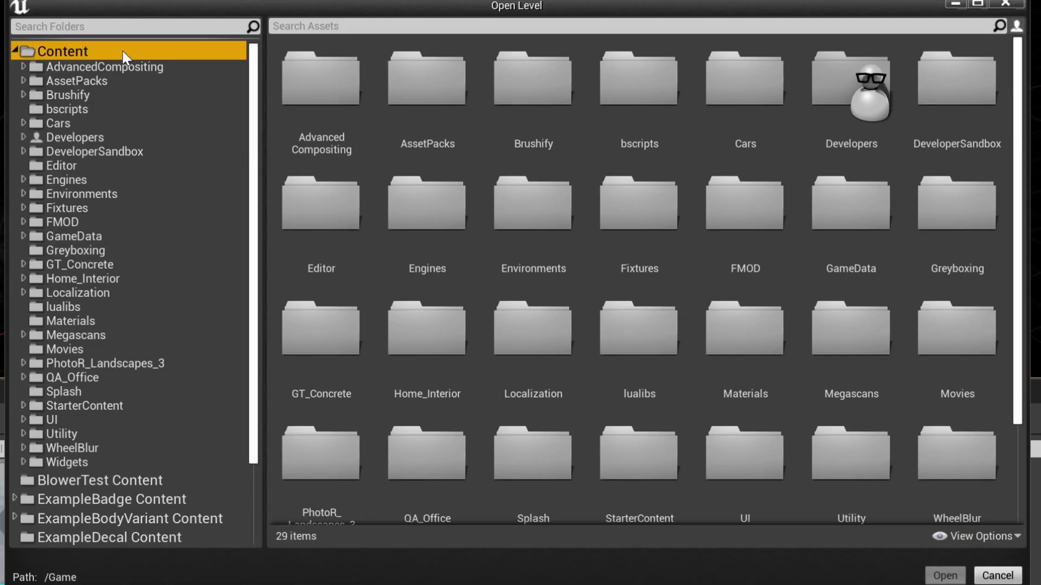
click(412, 158)
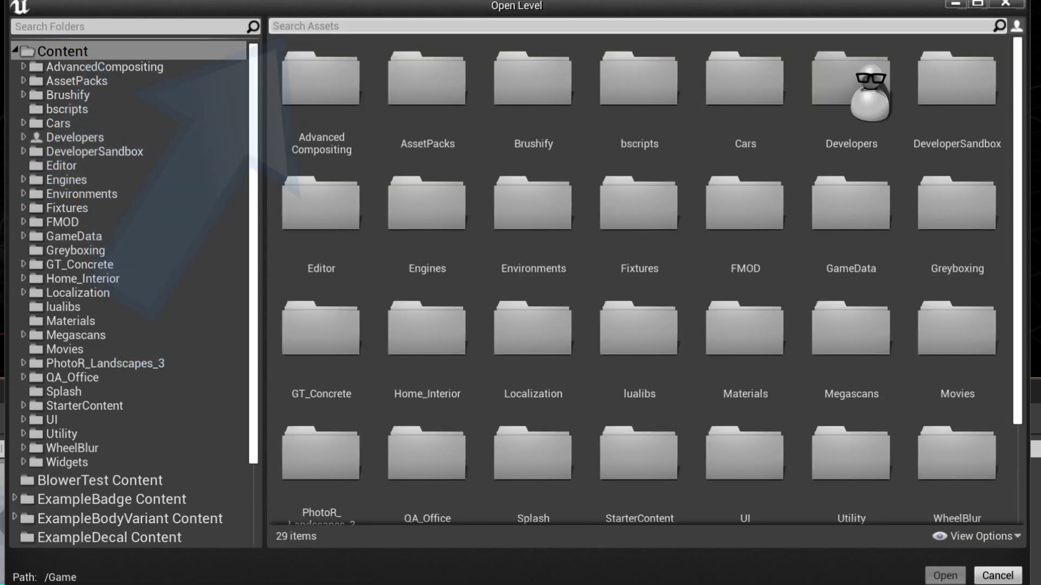
text(fixture)
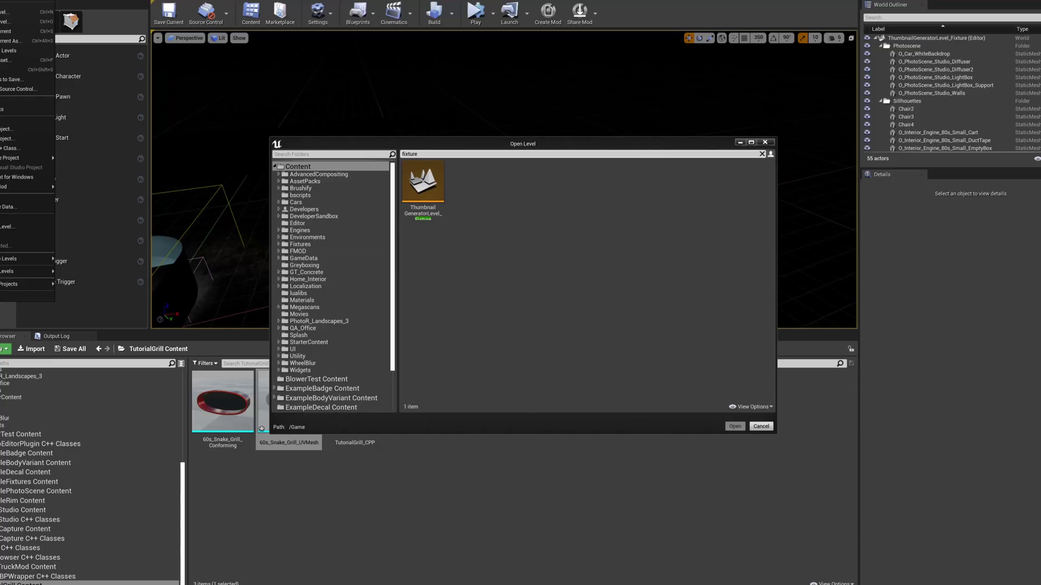
click(342, 84)
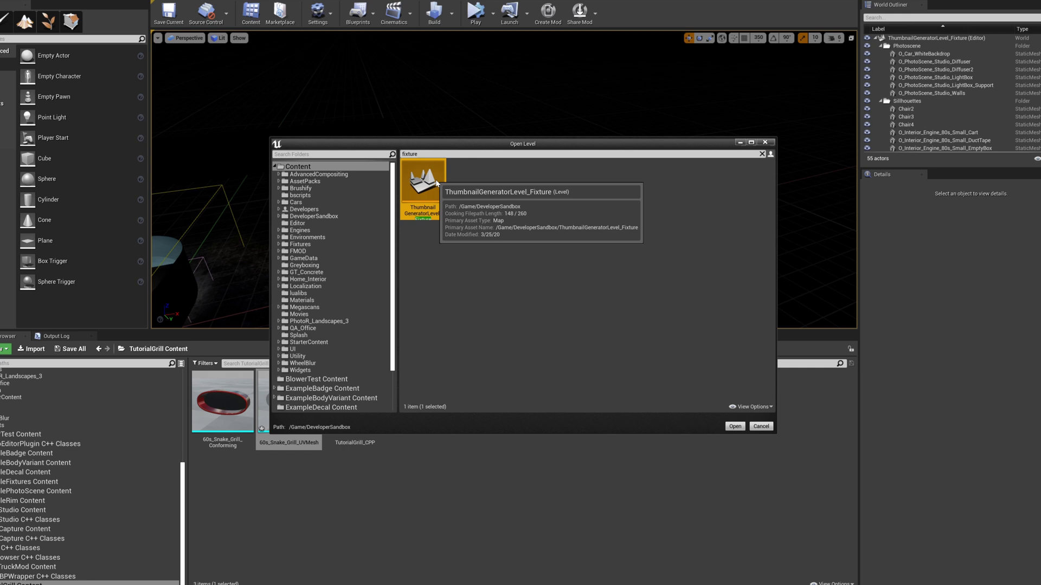
double_click(437, 184)
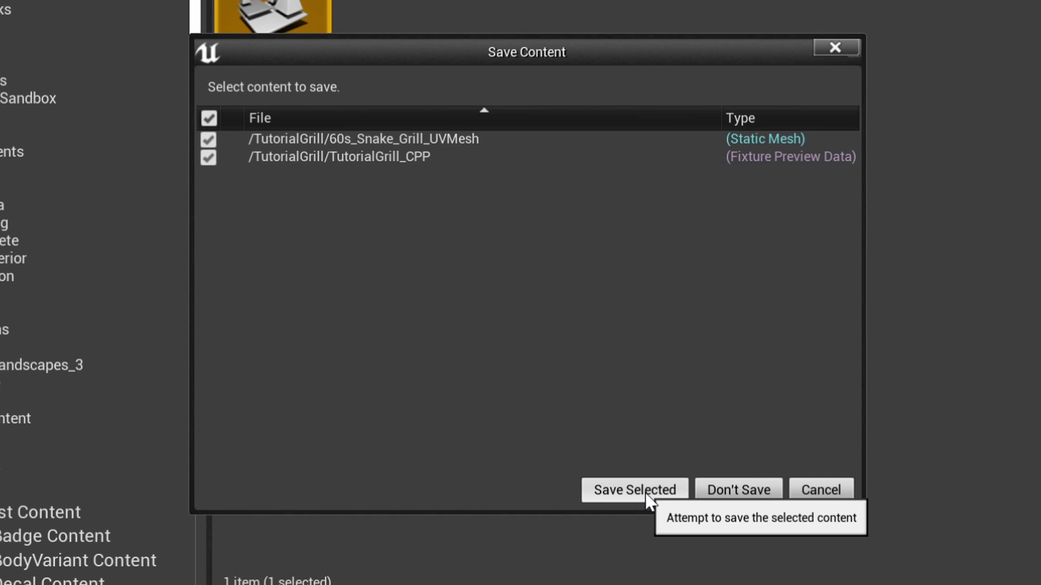
click(646, 491)
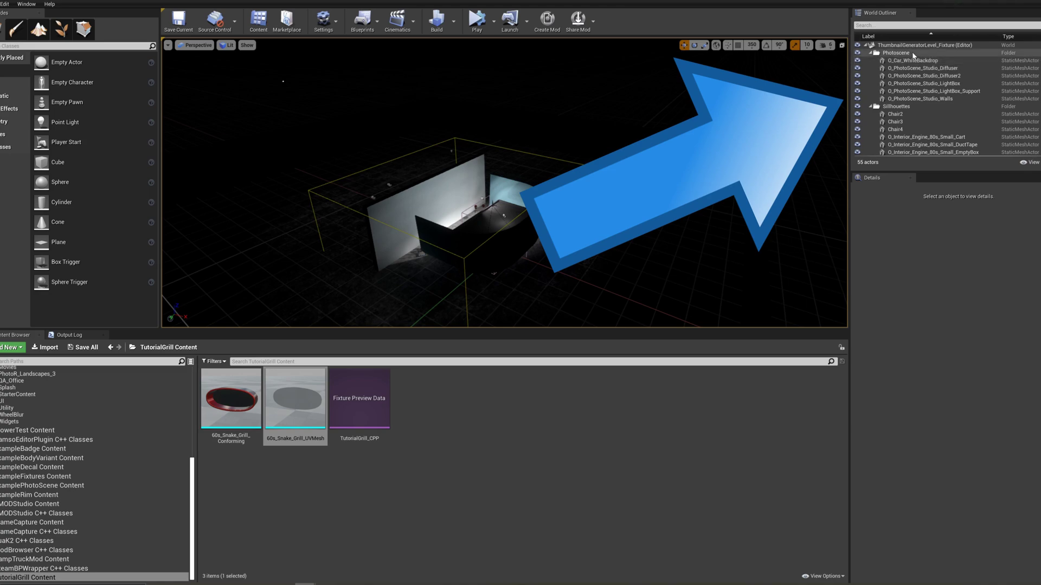
Filter the level's actors by "a_fix" and select the A_Fixture_Thumbnail_Generator actor
scroll(919, 81, down, 10)
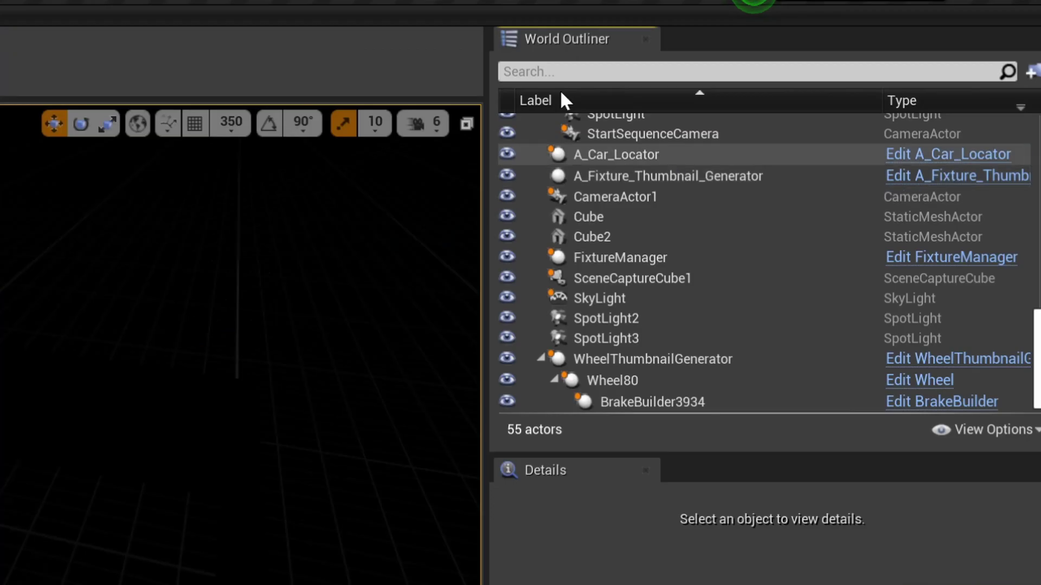
click(561, 71)
text(a)
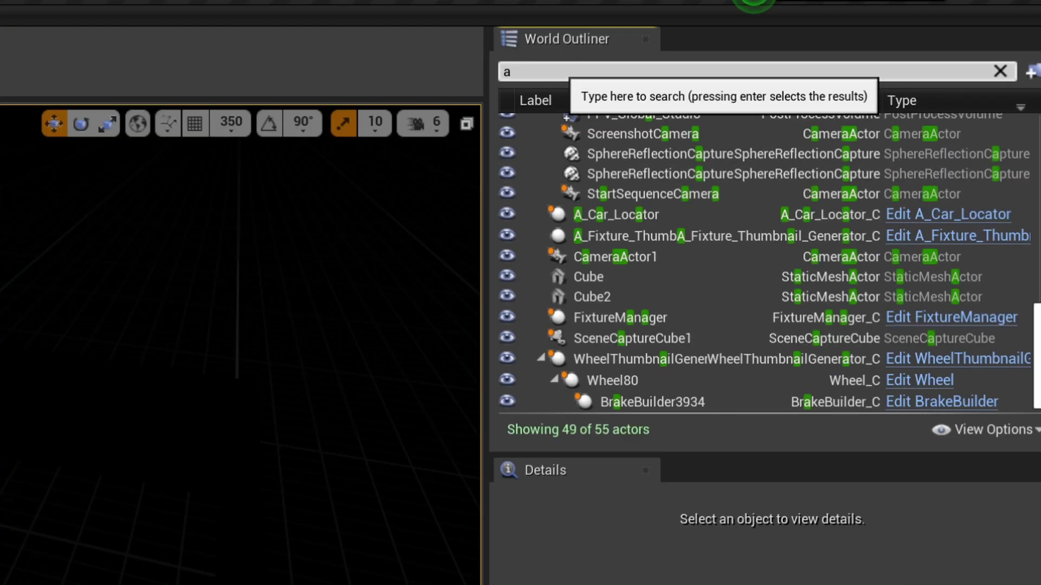
text(_fix)
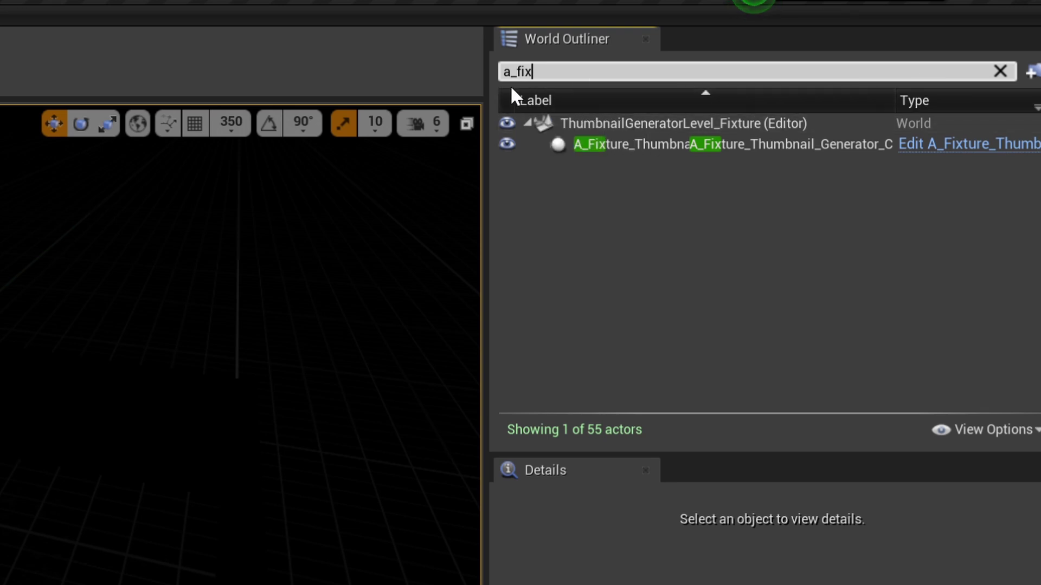
click(656, 145)
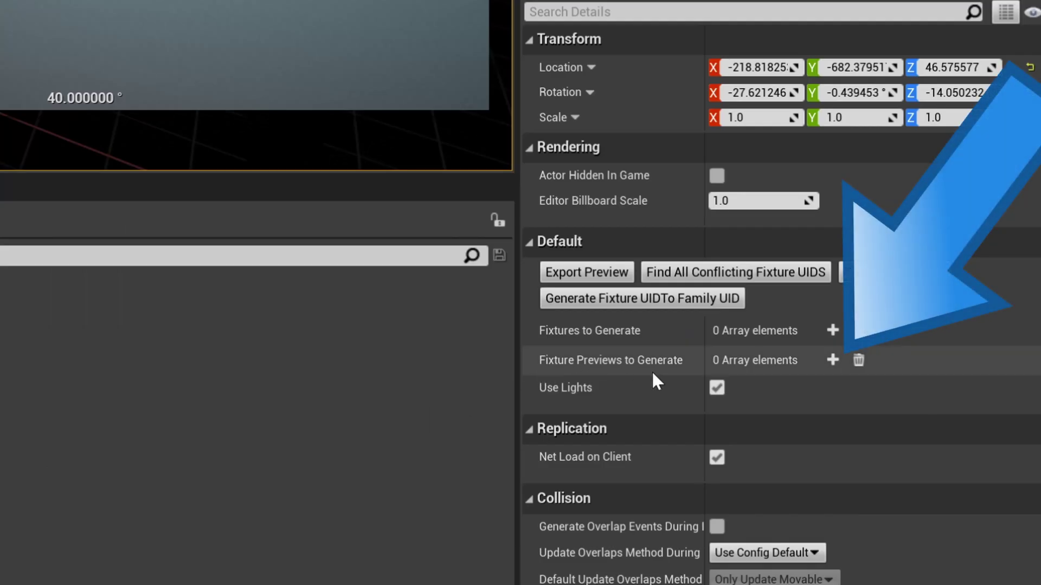
Add TutorialGrill_CPP as an element of Fixture Previews to Generate and export its preview thumbnail
click(838, 363)
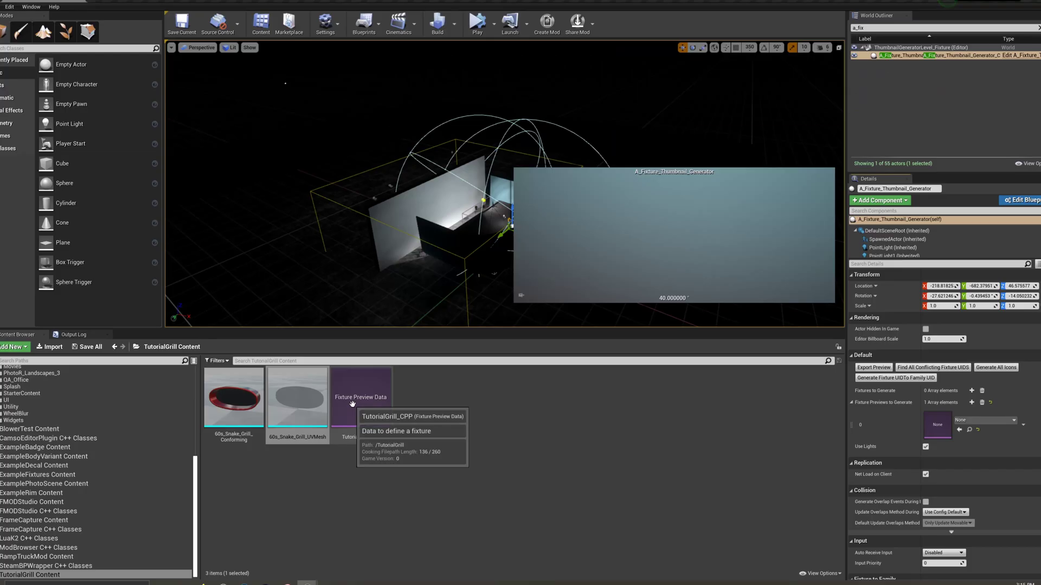
click(361, 404)
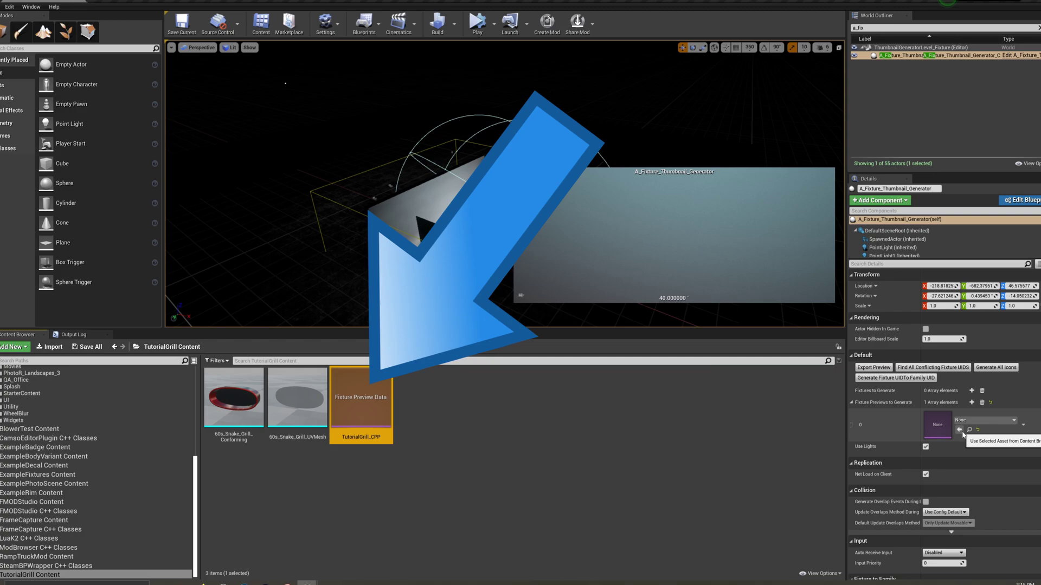
click(959, 430)
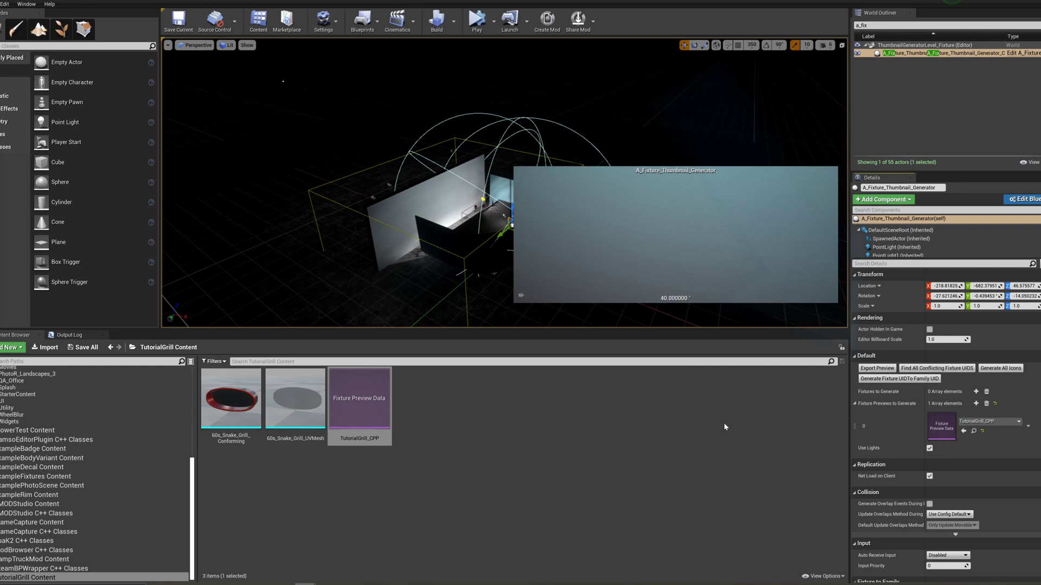
click(877, 368)
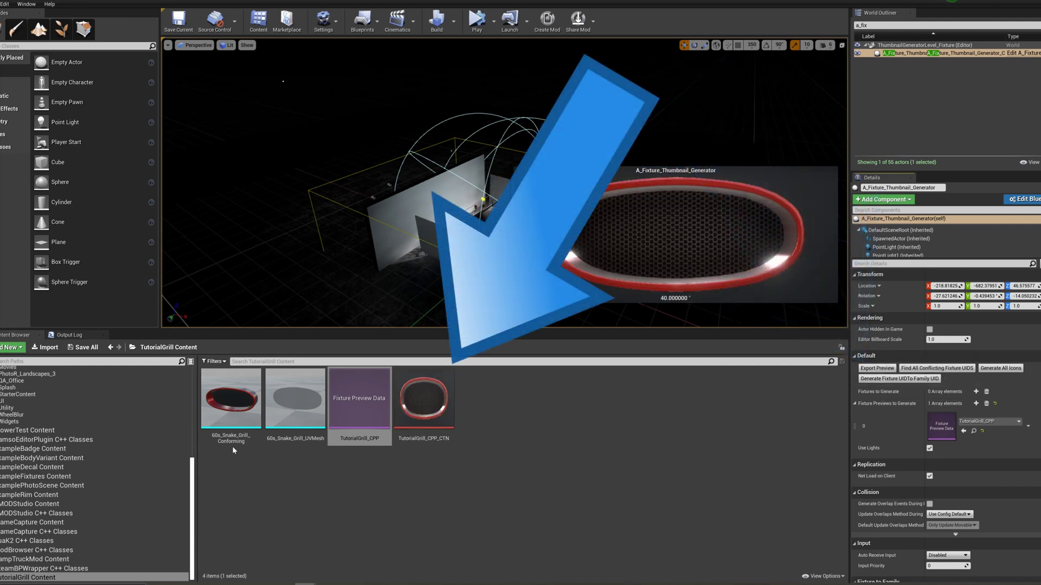
Select all four TutorialGrill assets and start Share Mod
drag(232, 441, 567, 470)
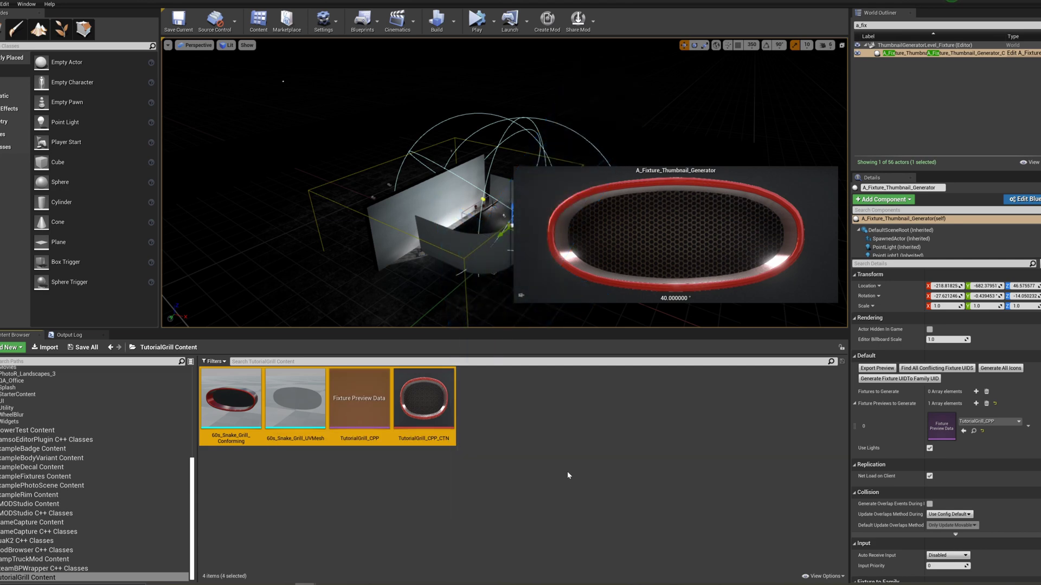
click(577, 21)
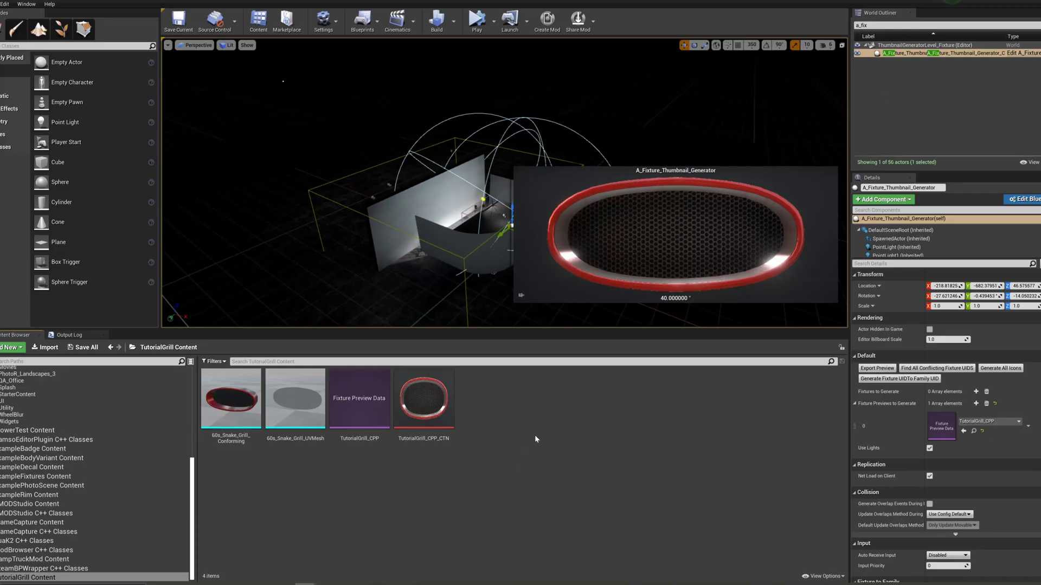
Create a folder named TutorialGrill inside the TutorialGrill Content root
right_click(535, 437)
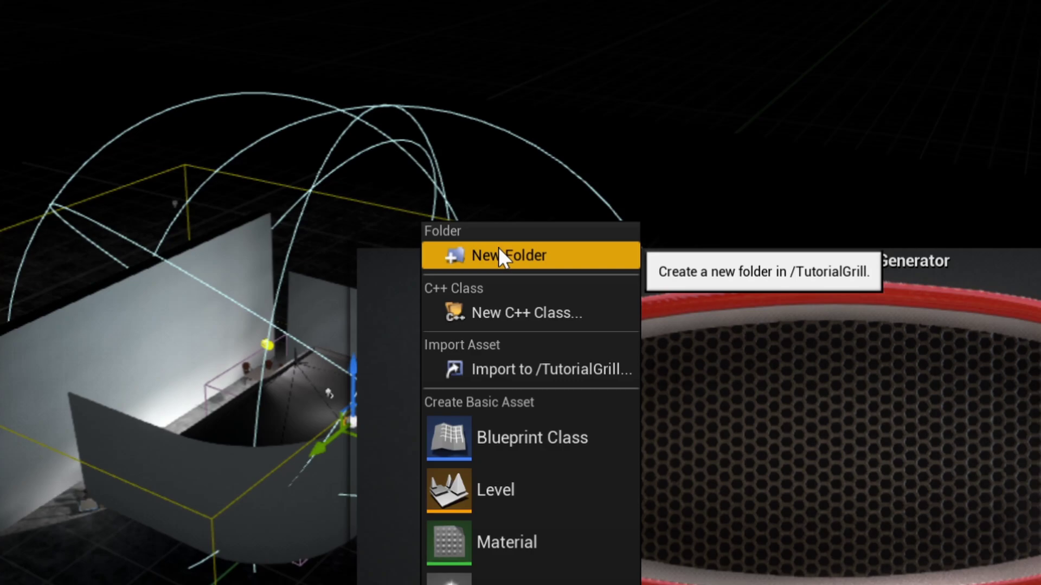
click(499, 250)
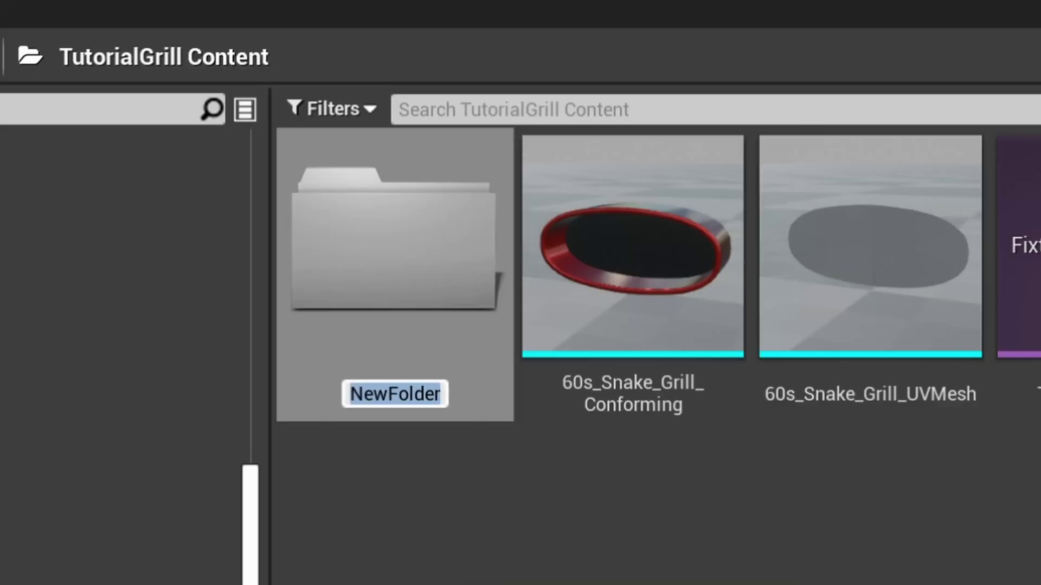
text(TutorialGrill)
click(595, 503)
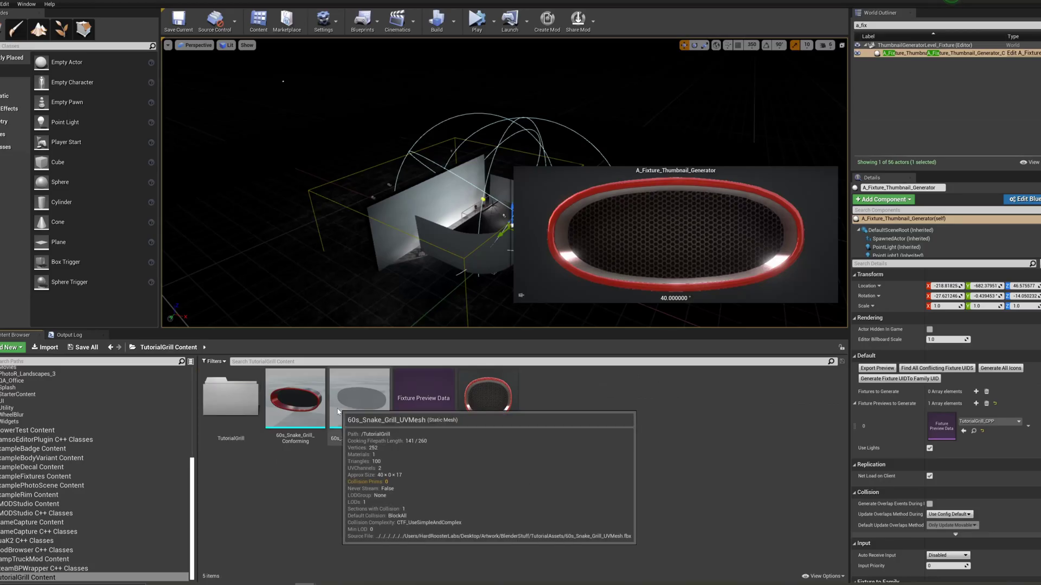
Move both snake grill meshes, the TutorialGrill_CPP asset and its CTN thumbnail into the TutorialGrill folder
click(291, 412)
shift+click(488, 401)
drag(288, 429, 217, 407)
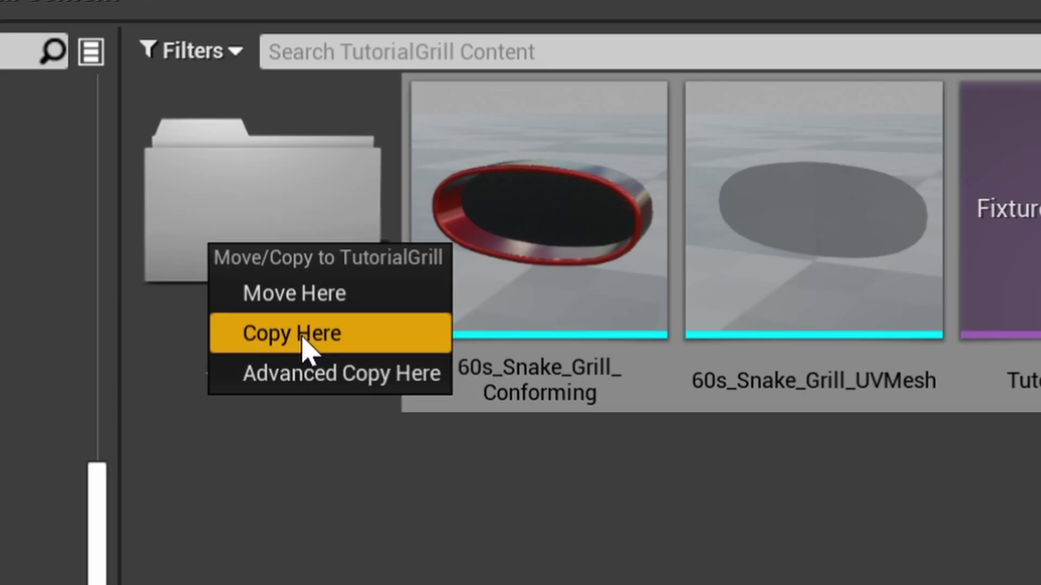
click(329, 306)
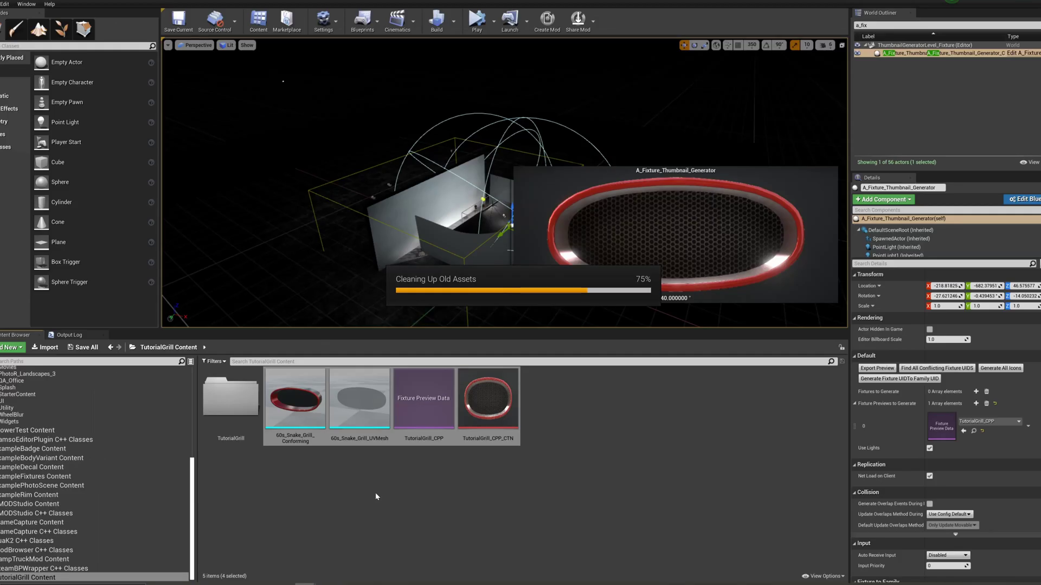
Create a second folder named TutorialHeadlight in TutorialGrill Content and open it
right_click(344, 408)
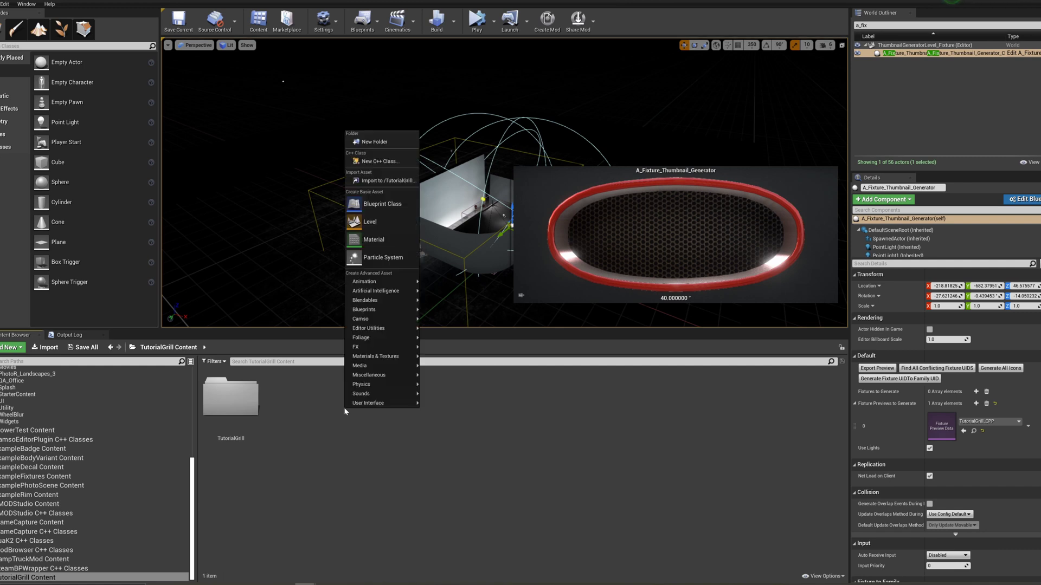
click(374, 142)
text(Tutorial)
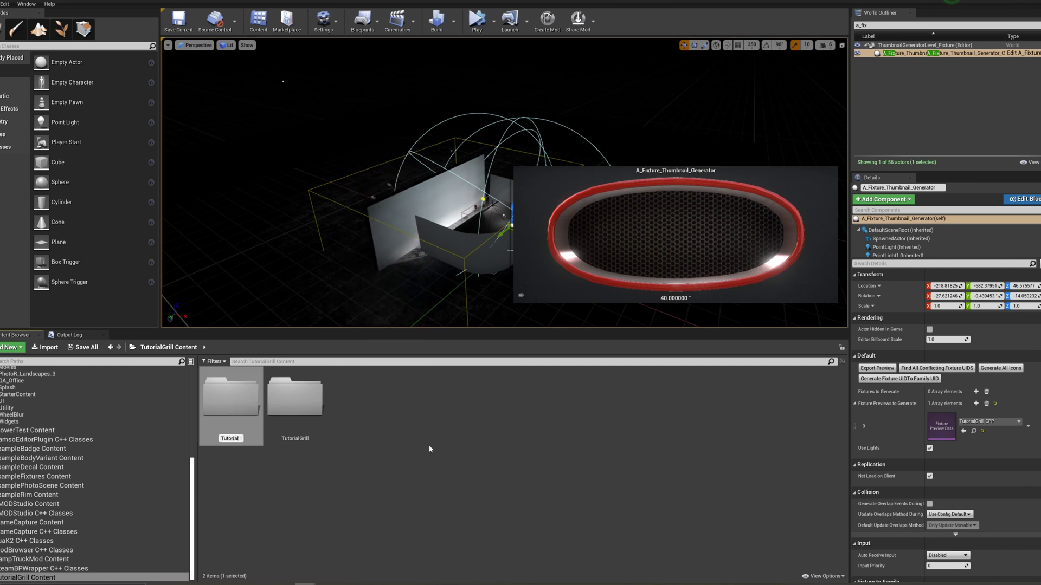
text(Headlight)
key(Return)
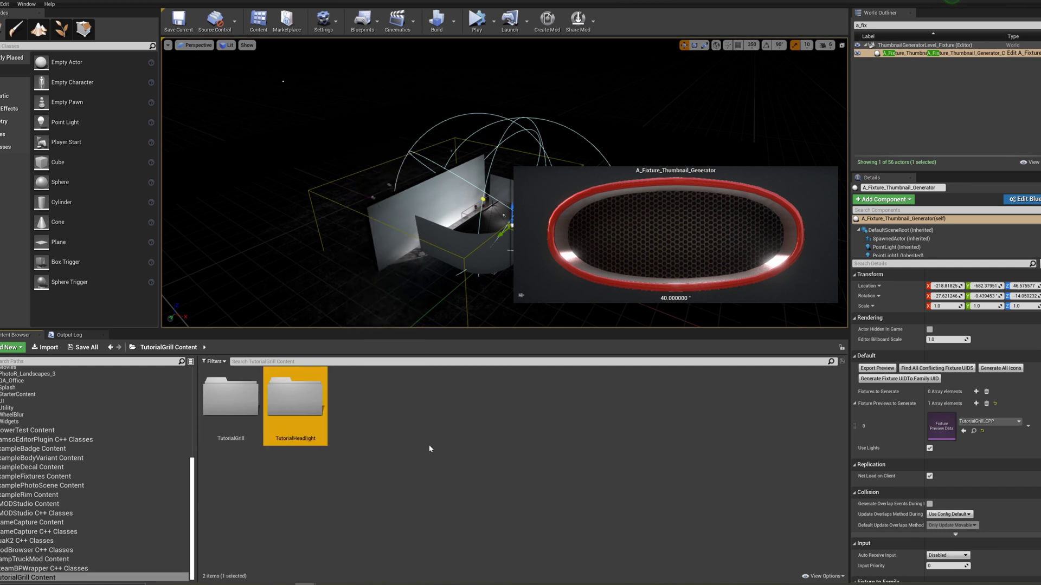
double_click(296, 403)
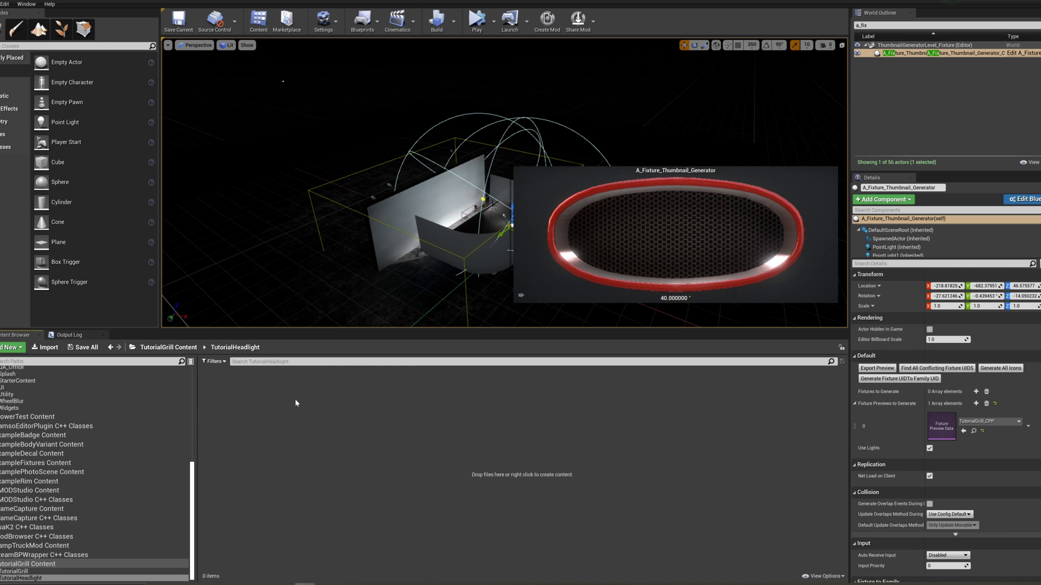
Create a Camso Fixture Preview Data asset named TutorialHeadlight in the TutorialHeadlight folder
right_click(298, 460)
mouse_move(360, 366)
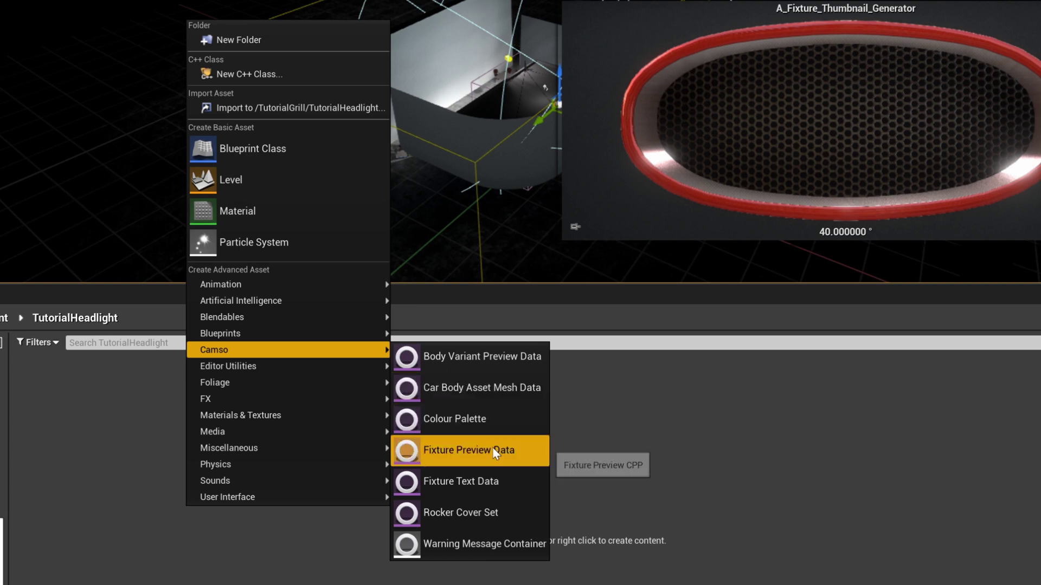
click(471, 450)
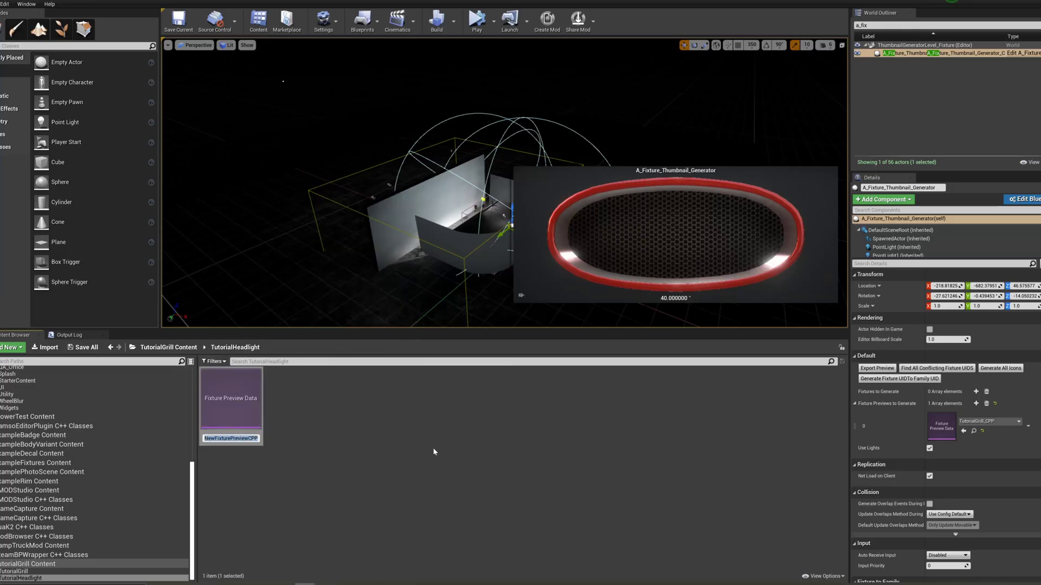
text(TutorialHeadlight)
key(Return)
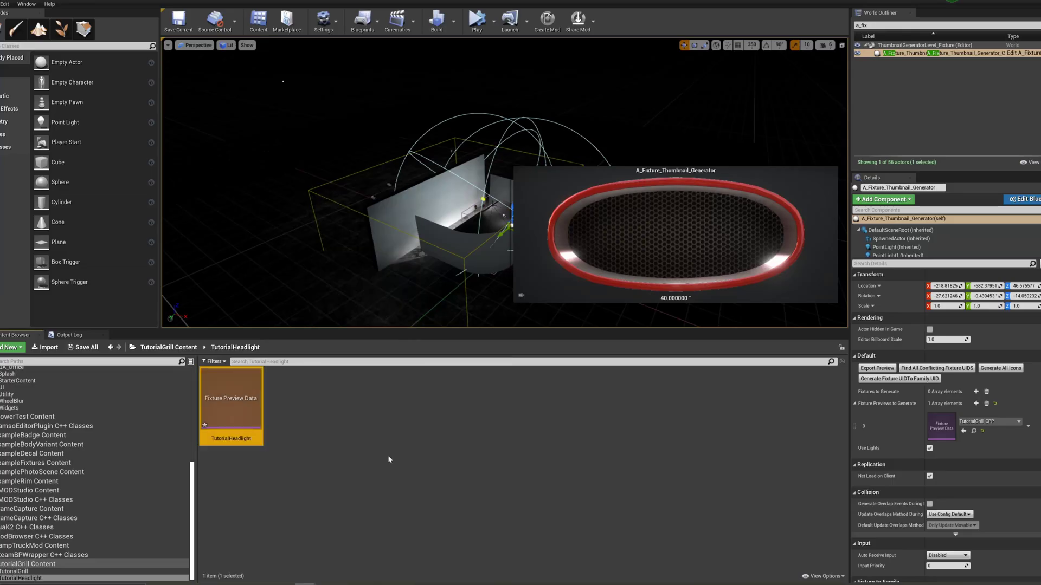
Import 10sSS_HL01_Conforming.fbx and 10sSS_HL01_UVMesh.fbx into the TutorialHeadlight folder as static meshes
key(ctrl+i)
click(374, 163)
ctrl+click(379, 180)
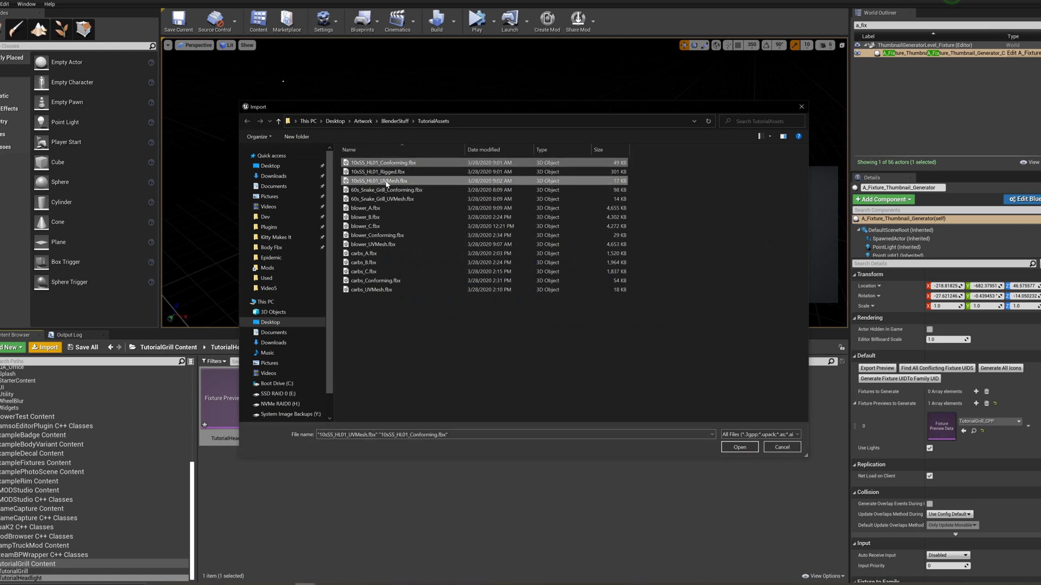
click(740, 448)
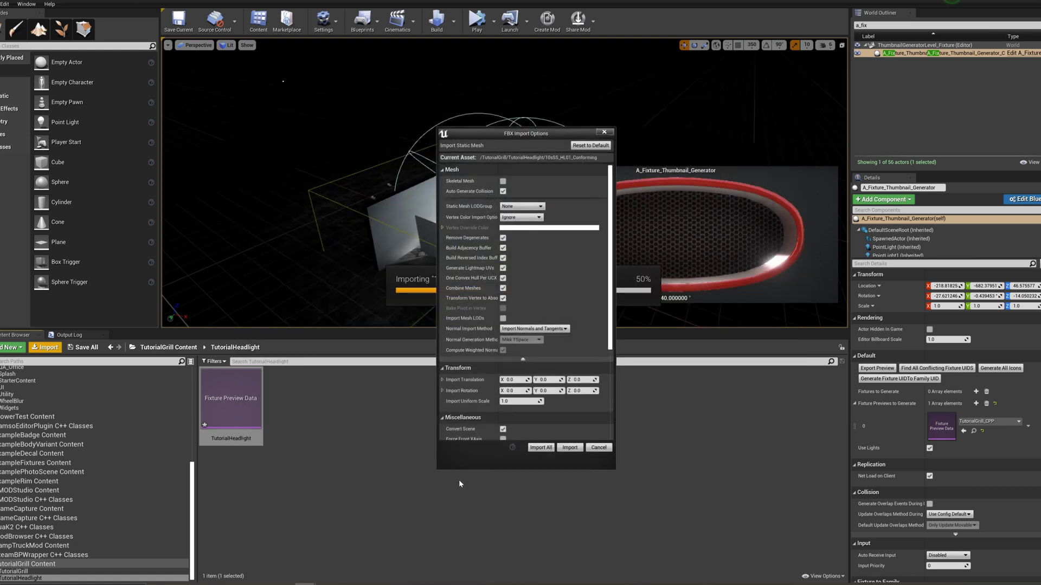
click(568, 448)
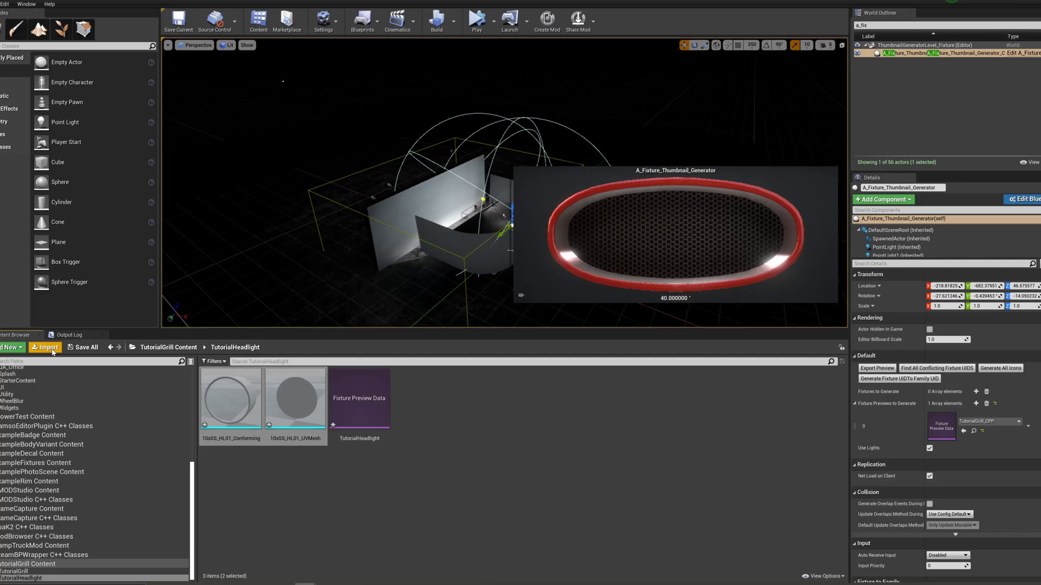
Import 10sSS_HL01_Rigged.fbx into the TutorialHeadlight folder as a skeletal mesh without creating materials
click(48, 347)
click(377, 172)
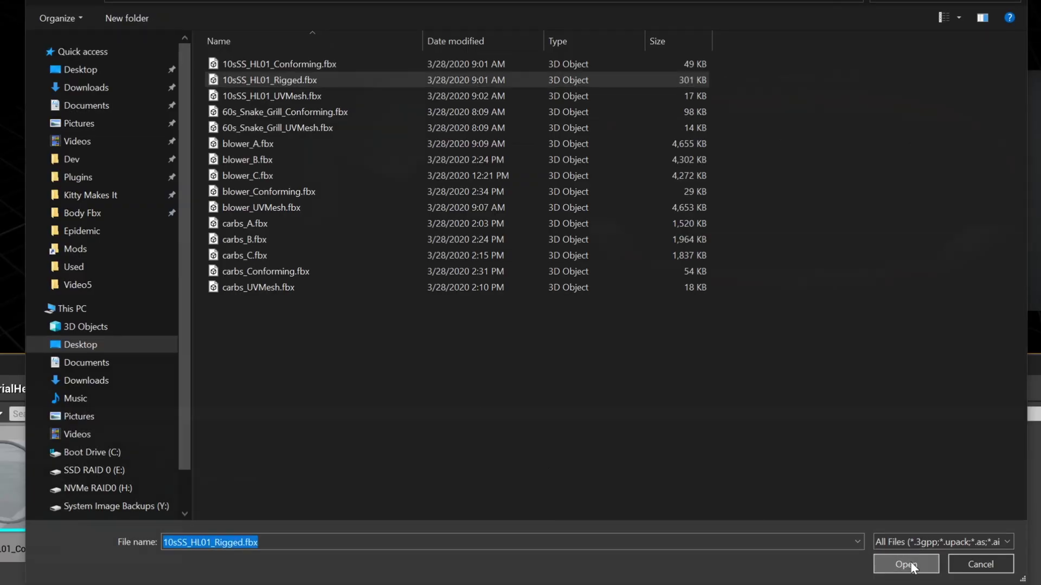
click(906, 565)
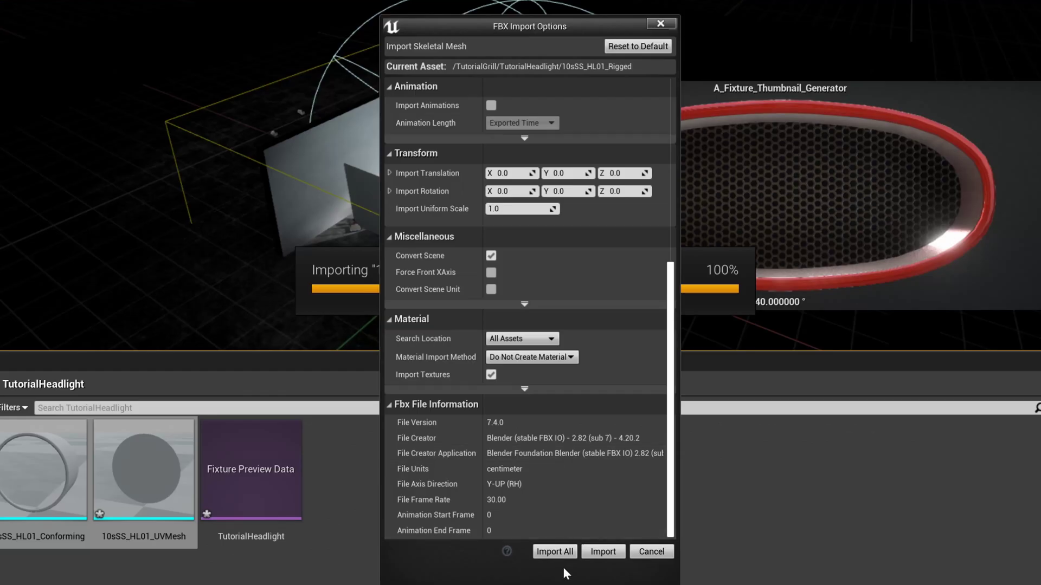
click(602, 552)
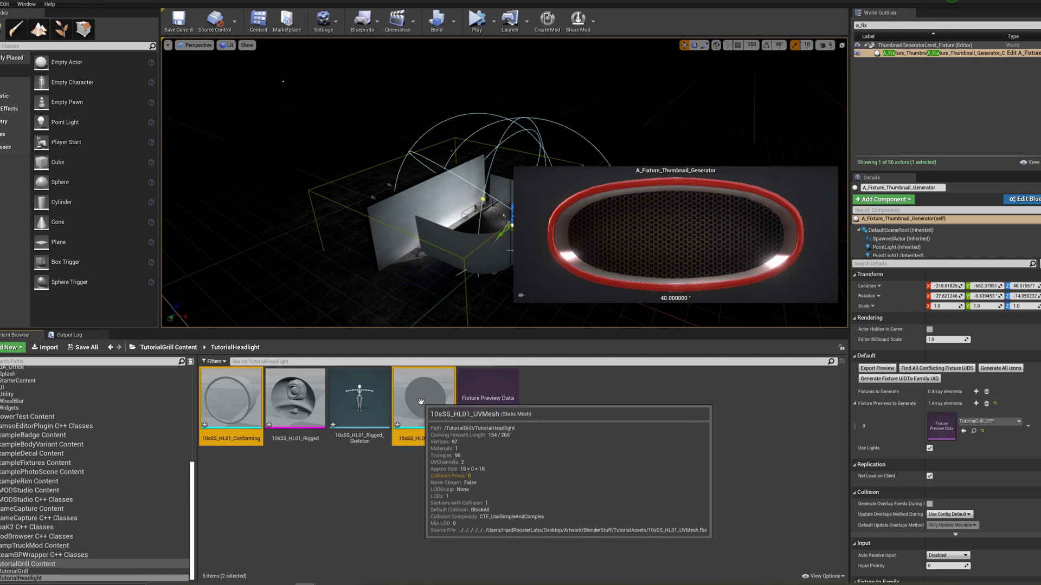
Set the 10sSS_HL01 conforming and UV meshes to allow CPU access
right_click(421, 402)
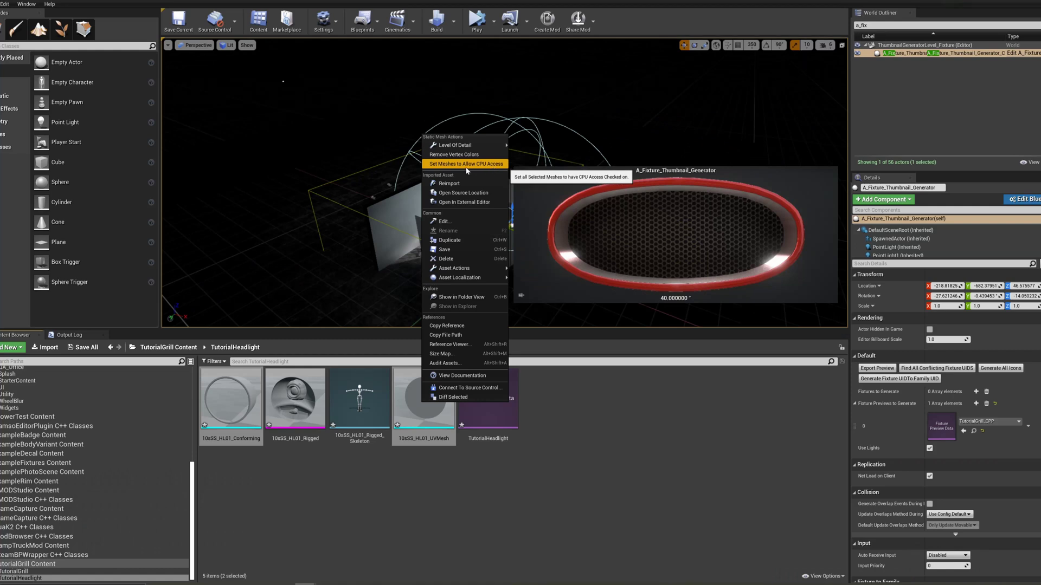
click(466, 164)
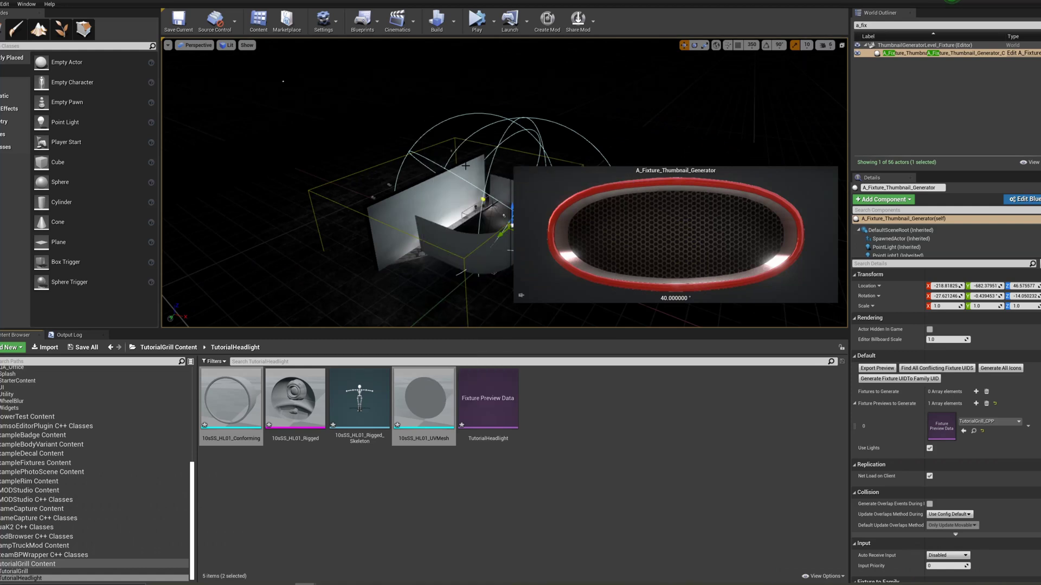
right_click(295, 421)
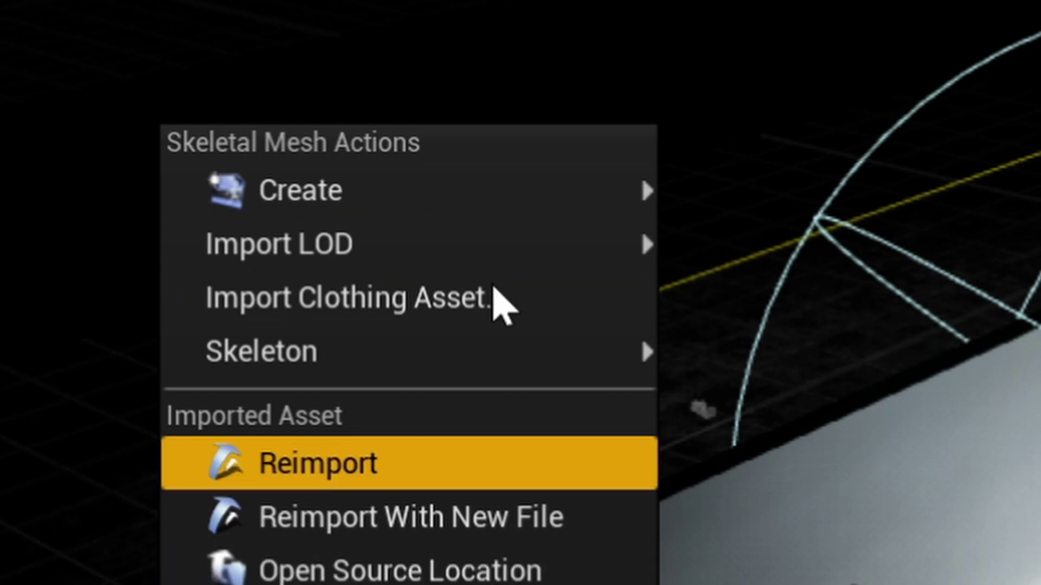
click(453, 560)
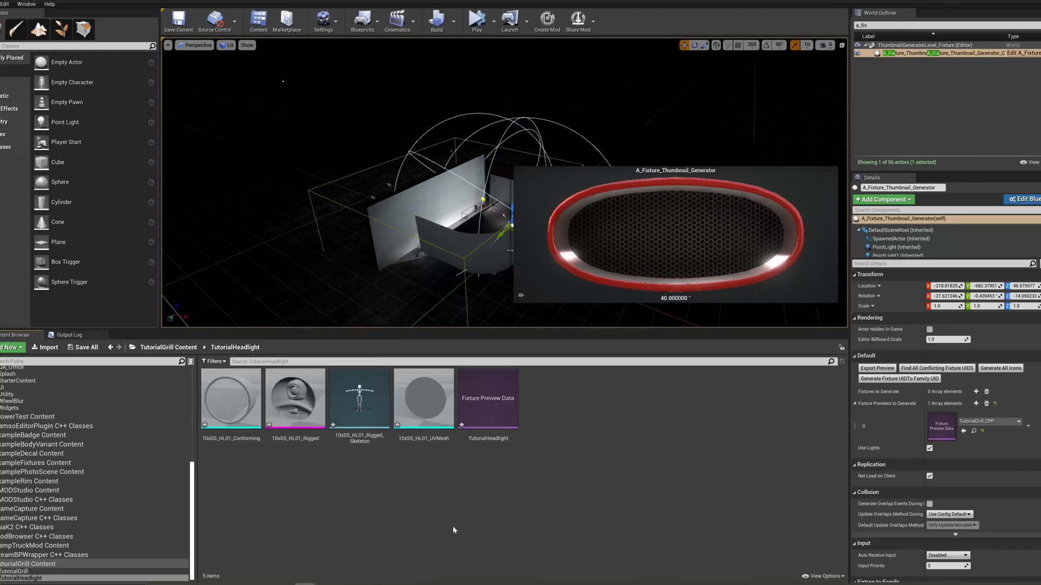
Open the 10sSS_HL01_Conforming mesh and assign the M_BlackPlastic_ShinyBlack material to its slot
double_click(261, 411)
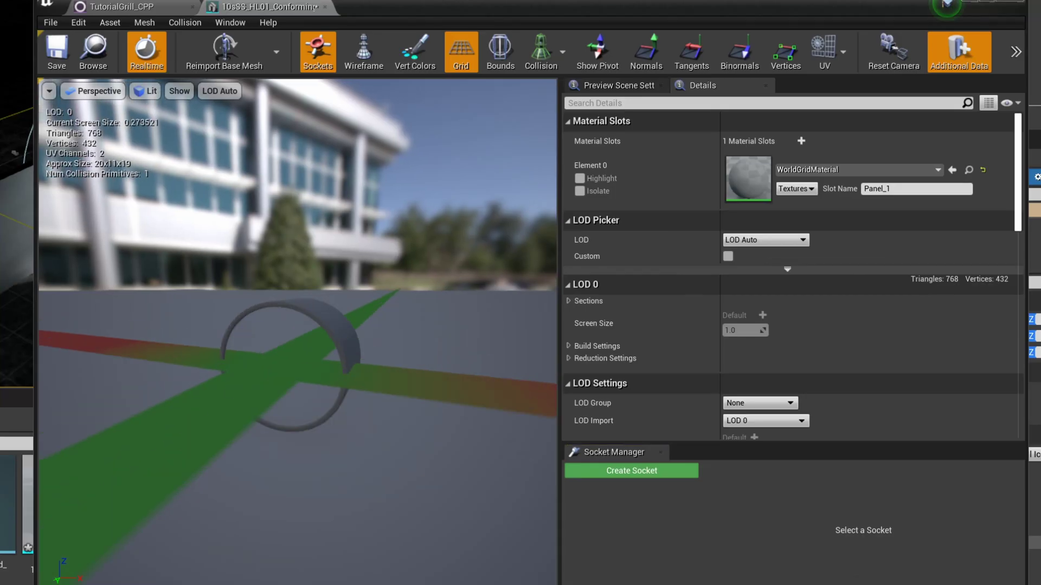
click(880, 195)
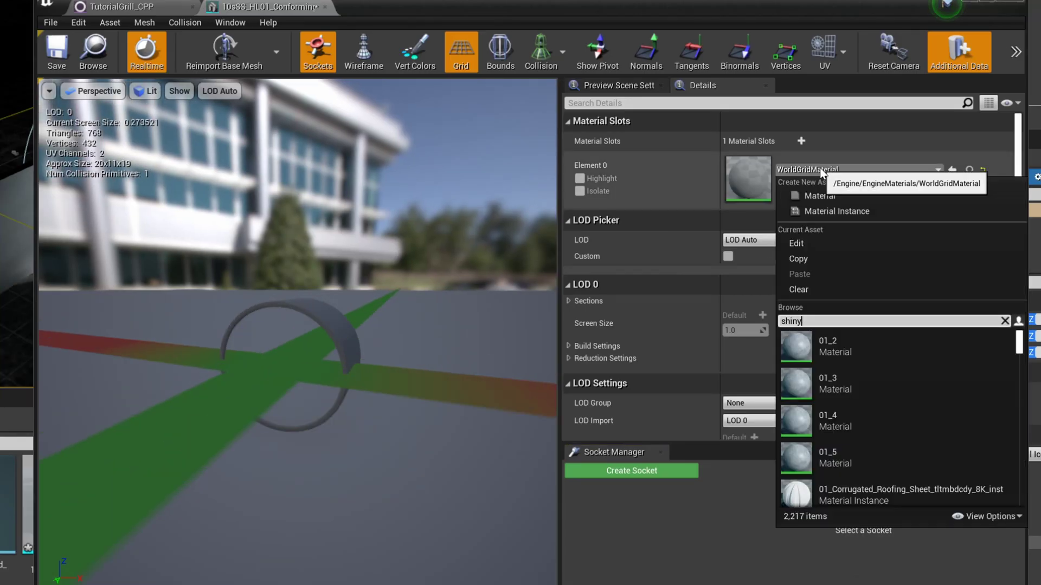
text(shiny)
click(846, 347)
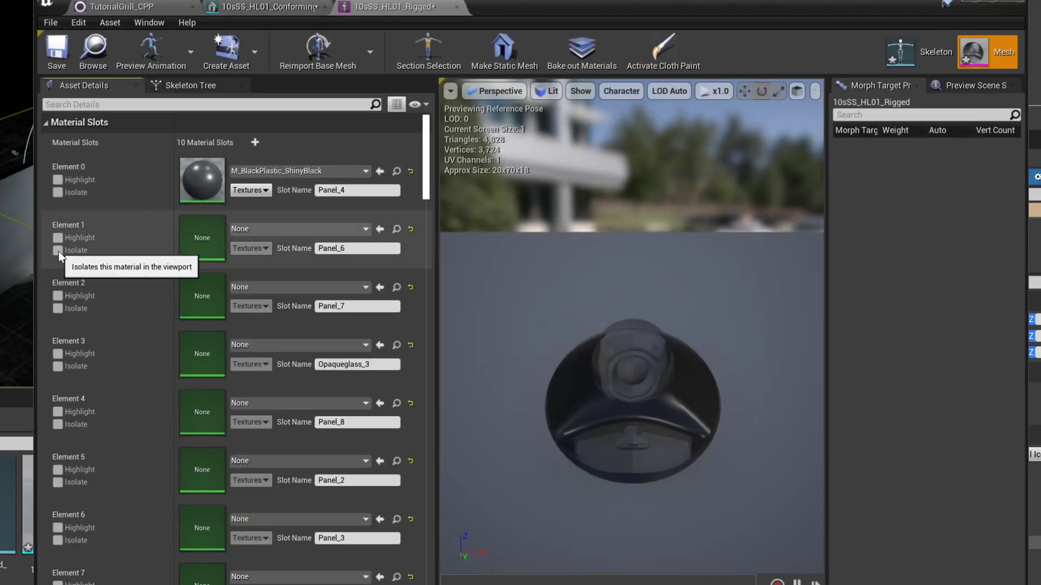
Assign ChromeFixture to Element 1, M_BlackPlastic_ShinyBlack to Element 2 and M_FixtureLights_HeadlightElement to Element 3 of the rigged headlight mesh
click(276, 231)
click(255, 389)
click(287, 288)
key(Return)
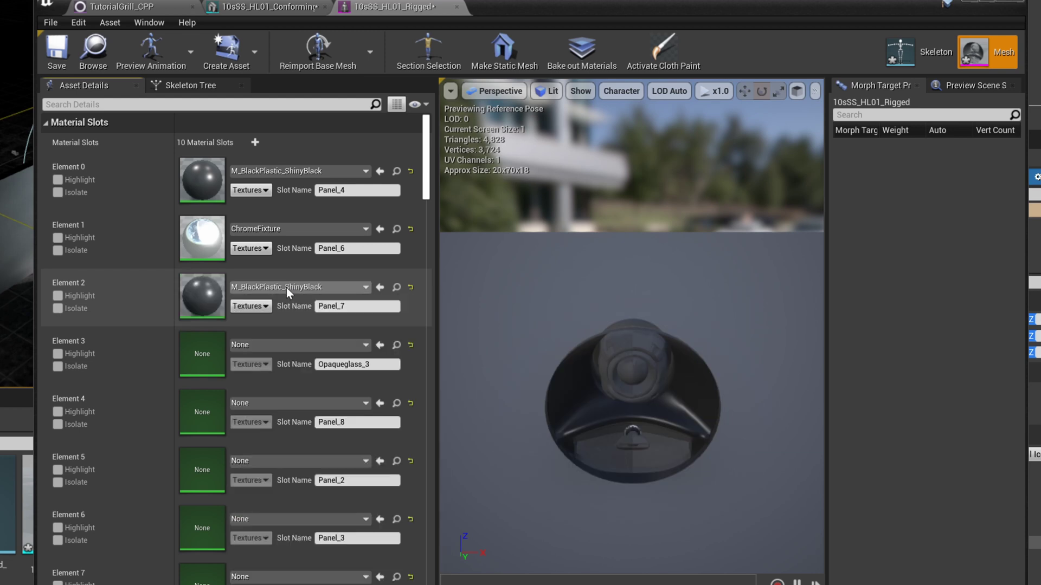
click(259, 345)
text(element)
click(293, 574)
Assign the ChromeFixture material to Element 4 of the rigged headlight mesh
click(252, 404)
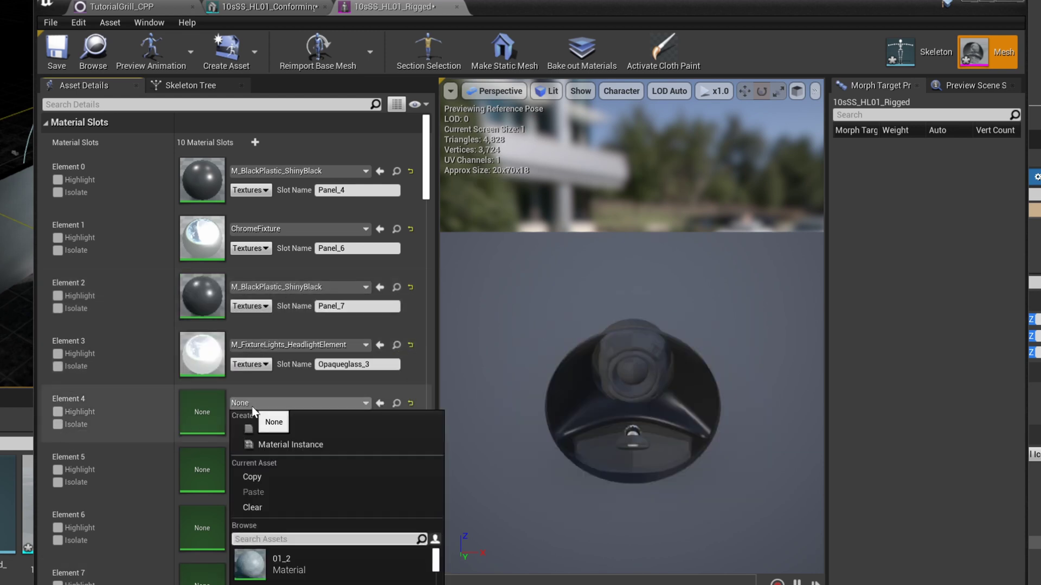
text(chrome)
click(293, 564)
Assign MI_Metal_Chrome_03_Dark to Elements 4 and 5 and M_BlackPlastic_ShinyBlack to Element 6 of the rigged headlight mesh
scroll(297, 488, down, 4)
click(277, 202)
text(dark chrome)
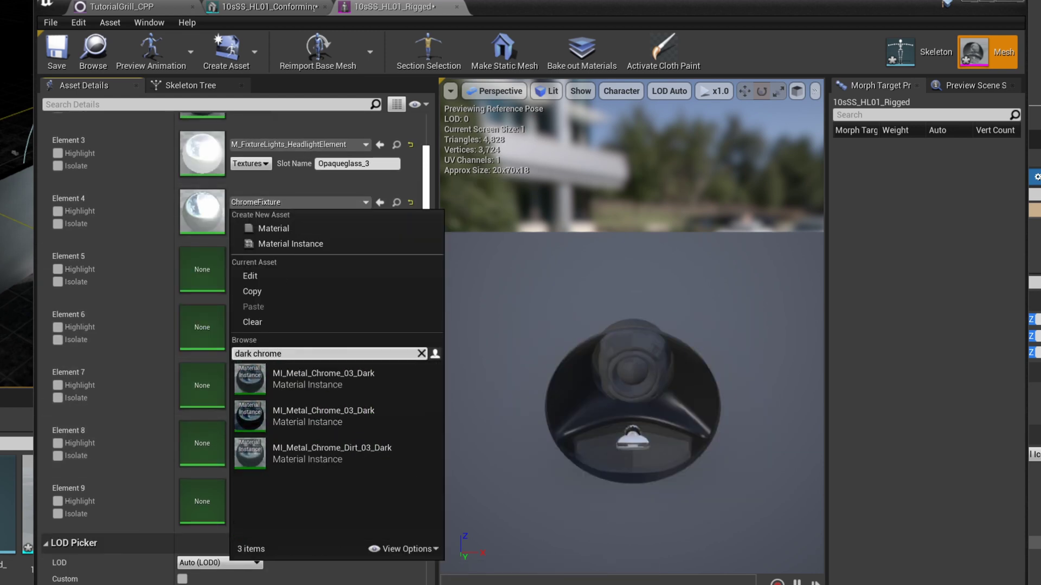
key(Return)
click(312, 261)
click(246, 424)
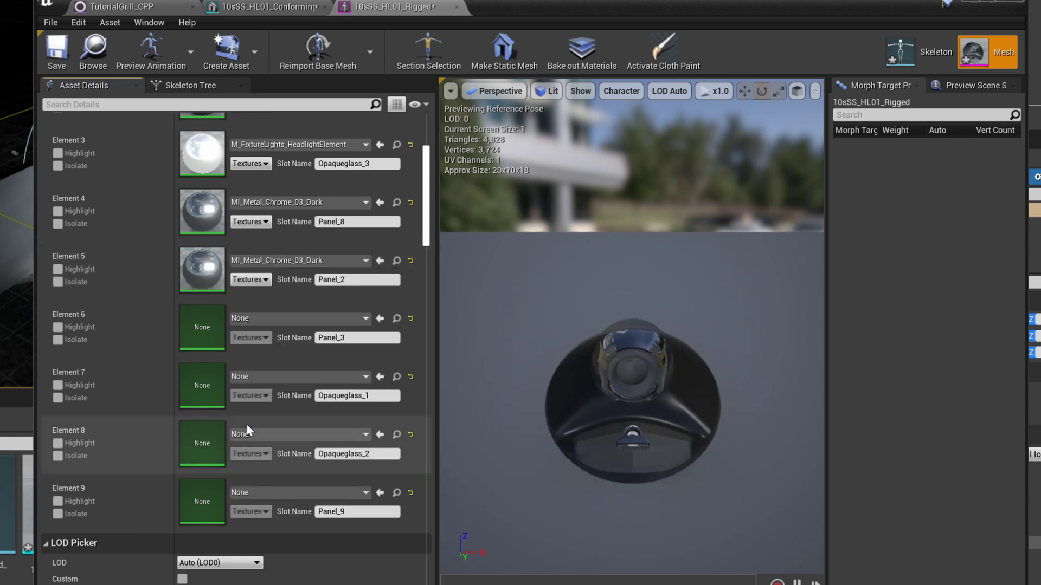
click(312, 318)
key(Return)
Assign M_FixtureLights_HeadlightElement to Elements 7 and 8 and a chrome material to Element 9 of the rigged headlight mesh
click(288, 376)
text(elem)
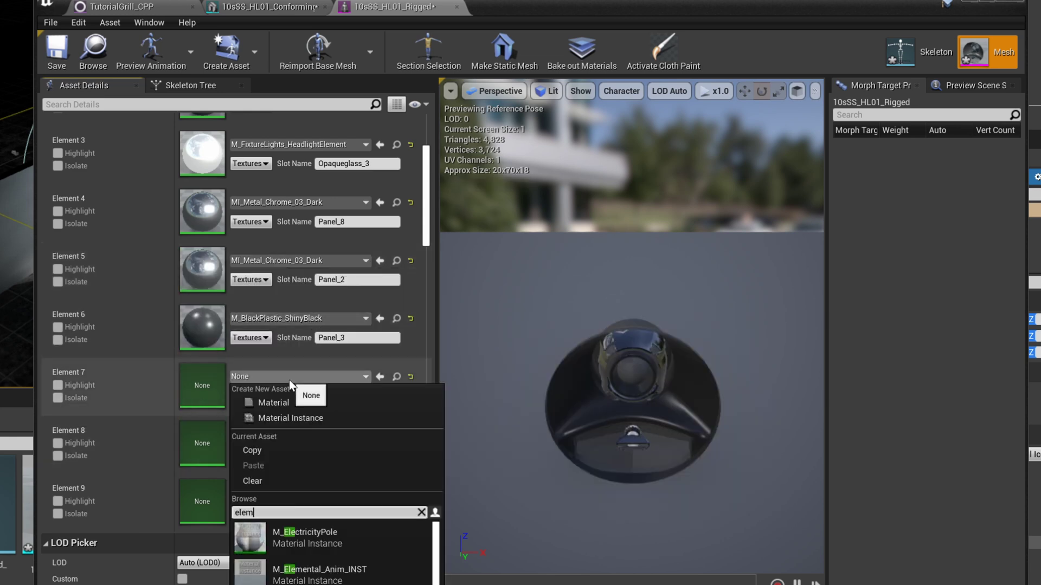
text(ent)
key(Return)
click(259, 435)
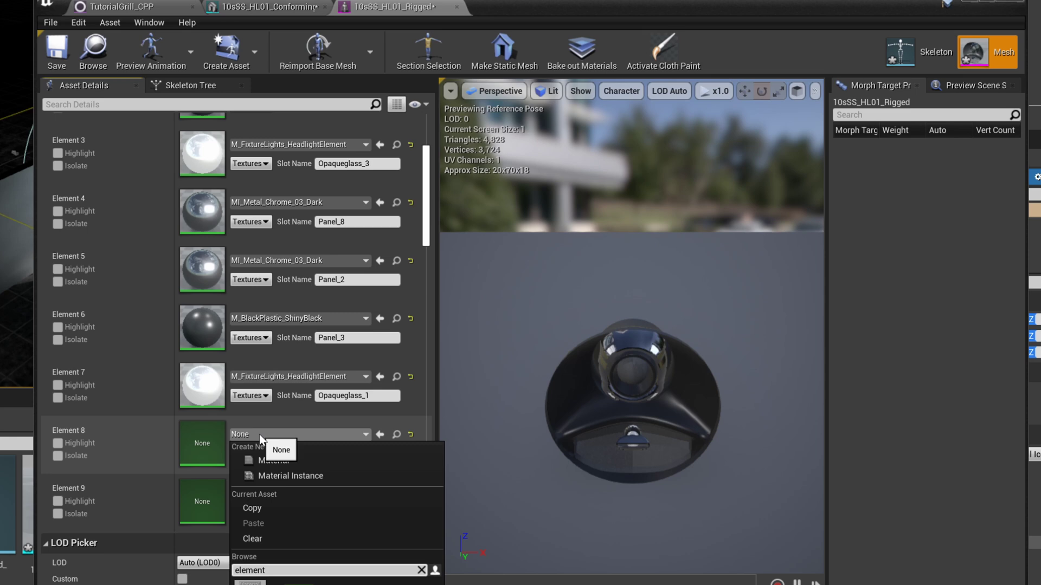
key(Return)
click(260, 493)
text(chrome)
key(Return)
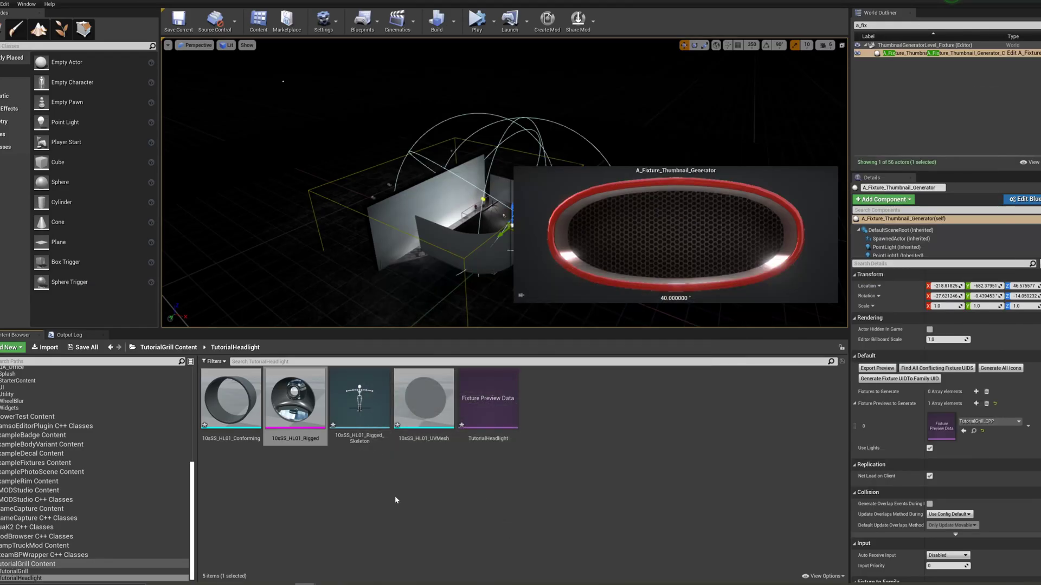
Assign the 10sSS_HL01 conforming, UV and rigged meshes to the Conforming Mesh, UVMesh and Skinned Mesh properties of the TutorialHeadlight preview data
click(496, 400)
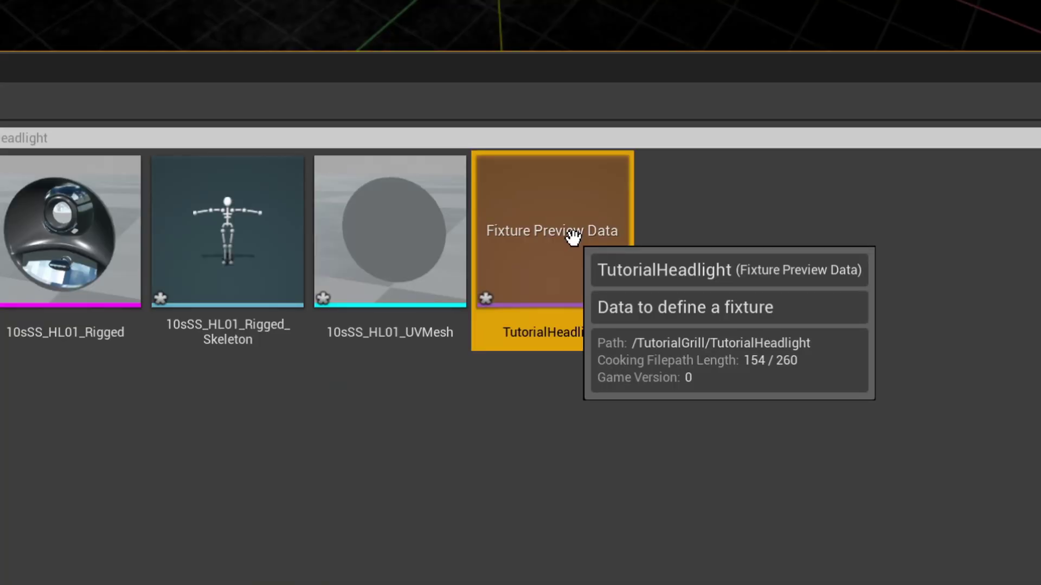
double_click(573, 236)
drag(231, 400, 696, 179)
drag(425, 400, 686, 202)
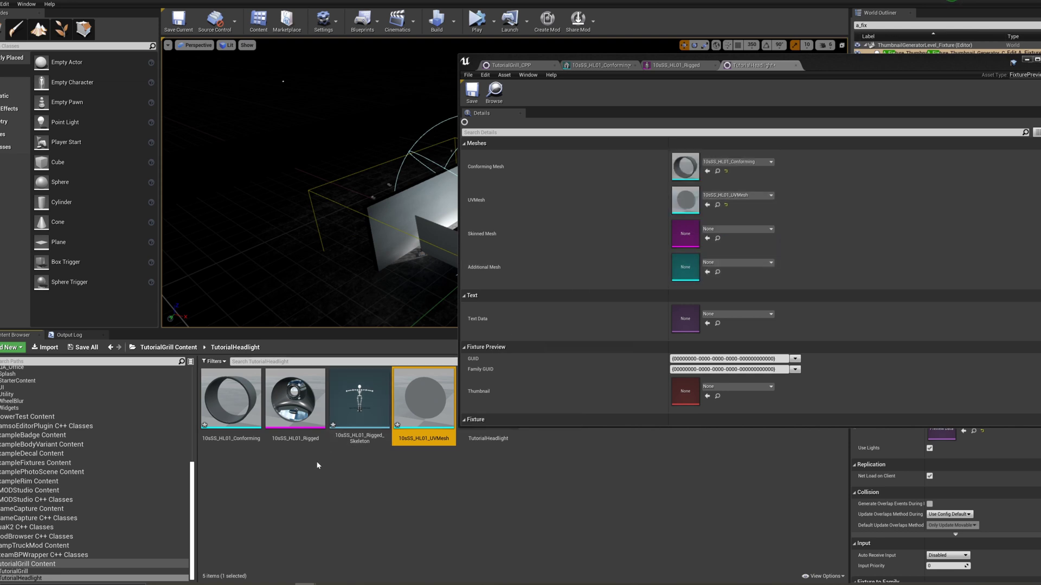
drag(292, 393, 688, 235)
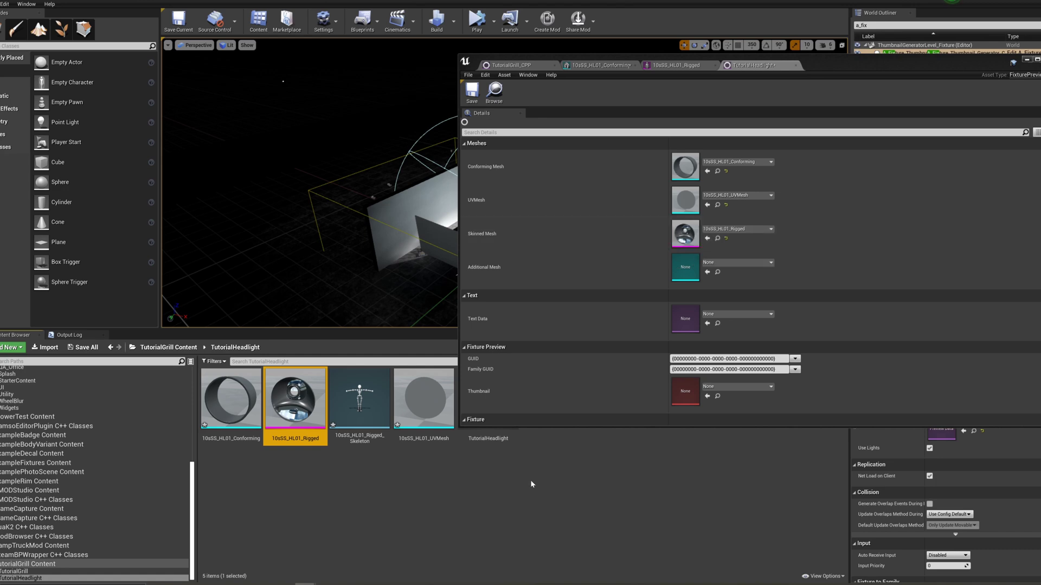
Generate a new GUID and Family GUID for the TutorialHeadlight fixture preview
scroll(645, 320, down, 2)
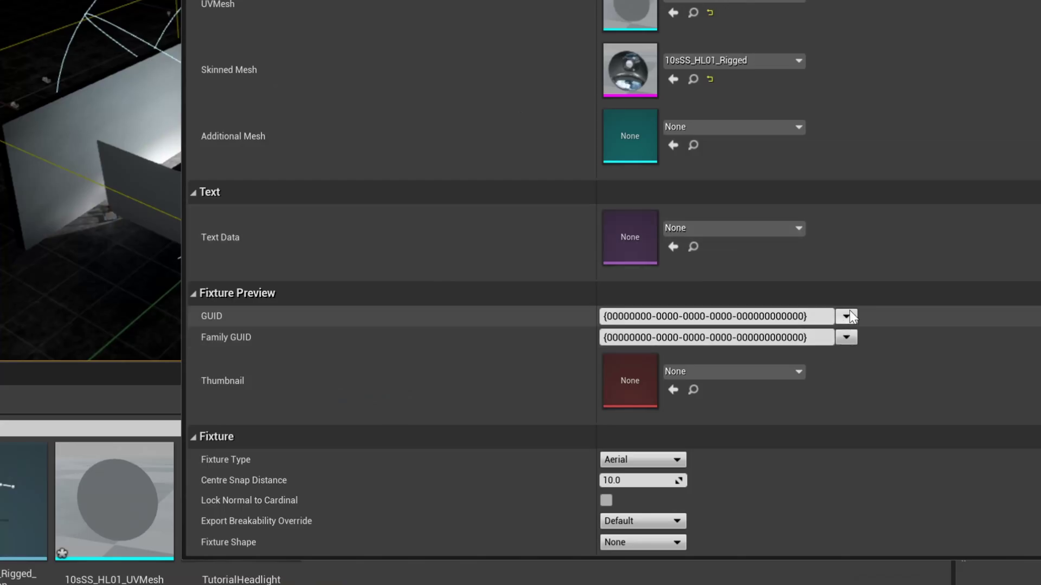
click(795, 305)
click(795, 315)
Set TutorialHeadlight's fixture type to Headlight and its fixture class to A_Fixture
scroll(813, 361, down, 2)
click(643, 362)
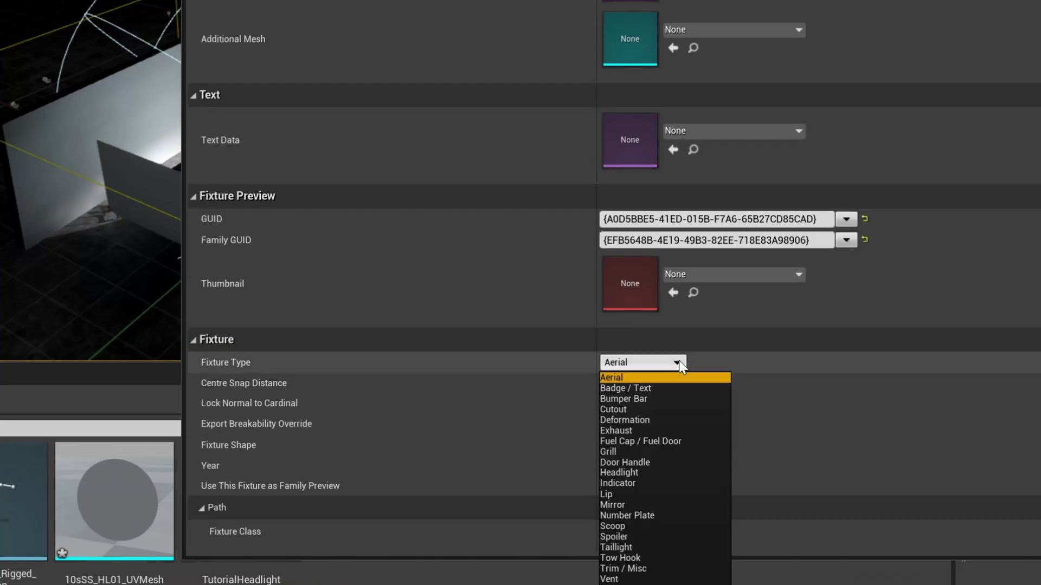
click(635, 469)
click(623, 532)
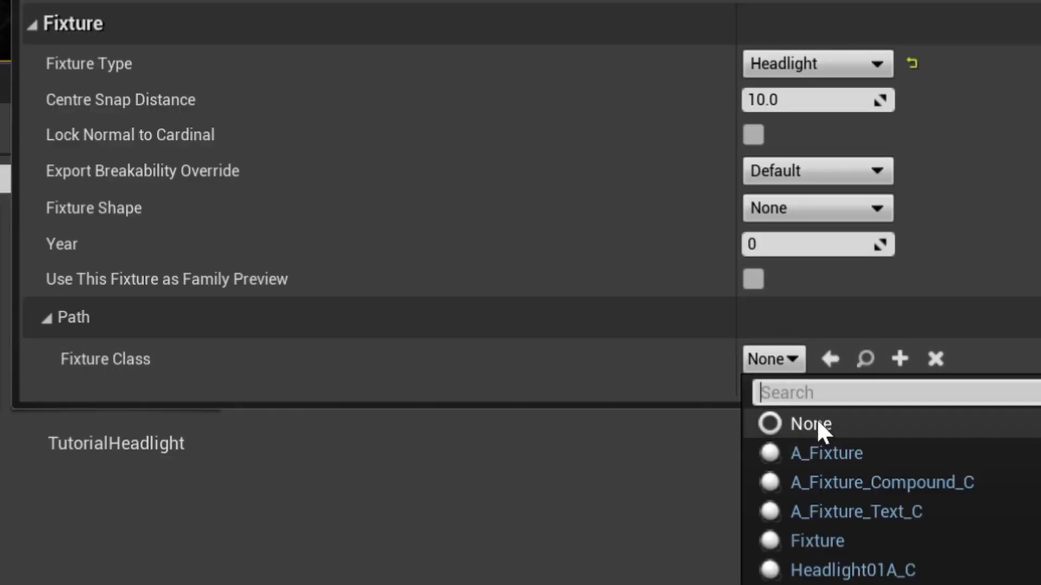
click(819, 454)
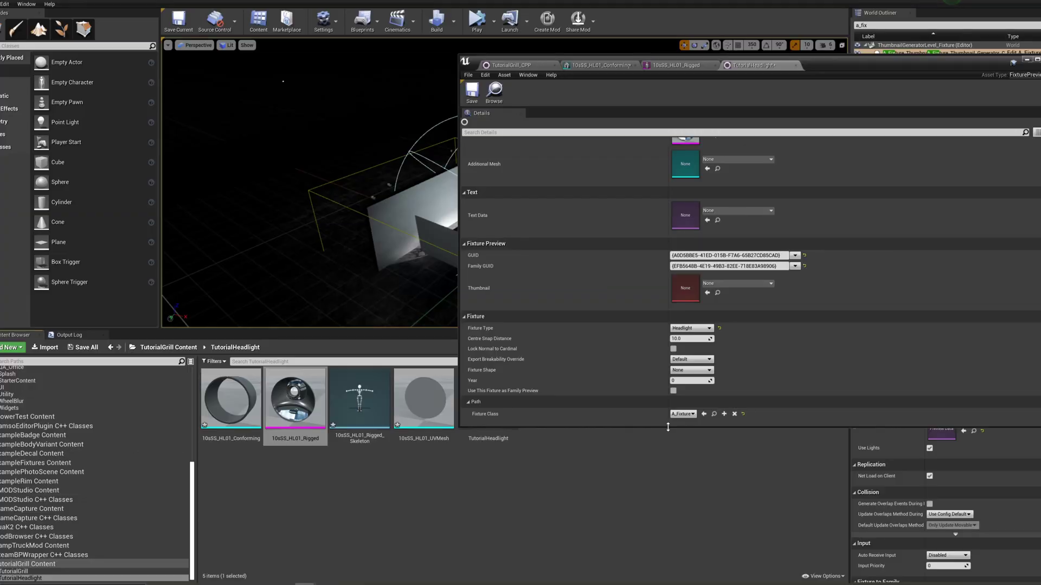
Save all five assets in the TutorialHeadlight folder
click(1027, 61)
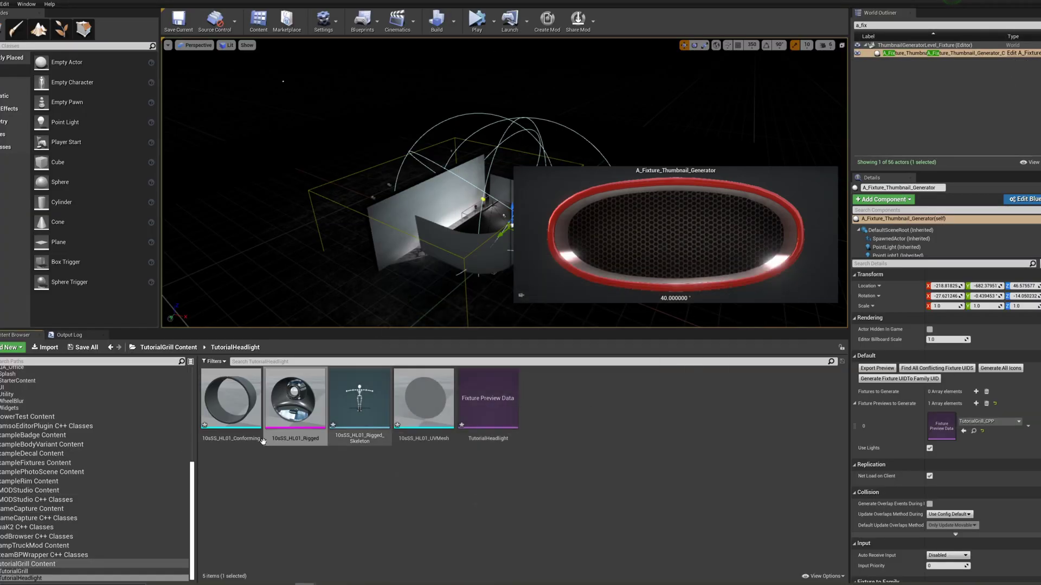
click(230, 398)
shift+click(492, 390)
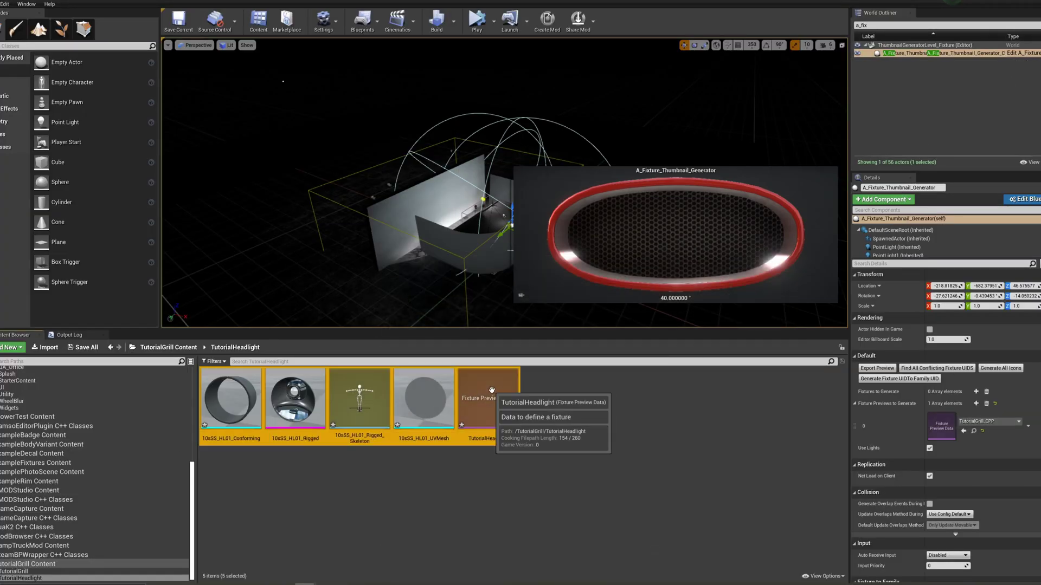
right_click(491, 390)
Examine the mesh and fixture settings of the Blower_A_CPP preview data in BlowerTest Content, then close it
click(27, 416)
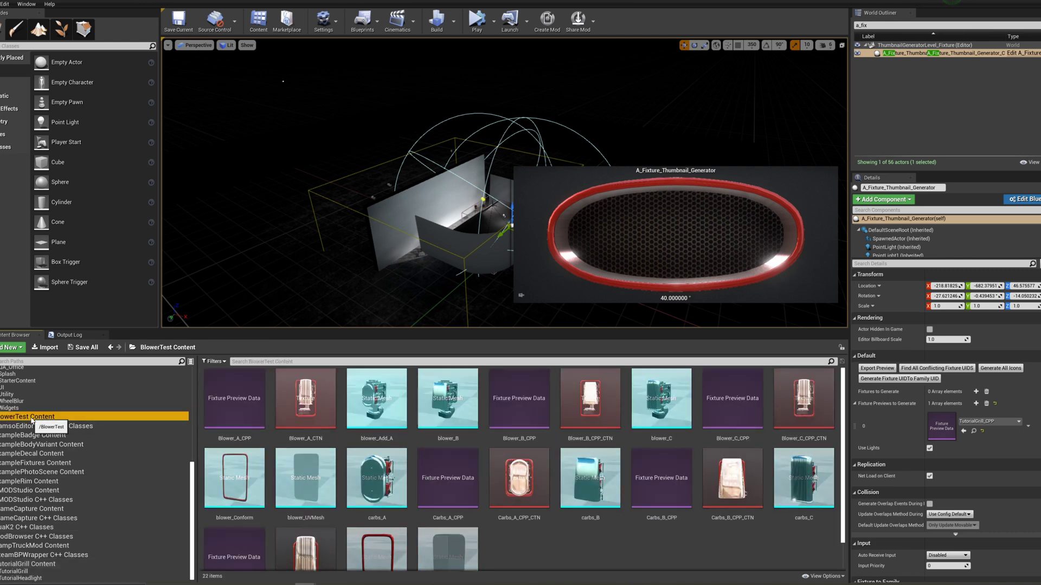
click(228, 407)
double_click(228, 407)
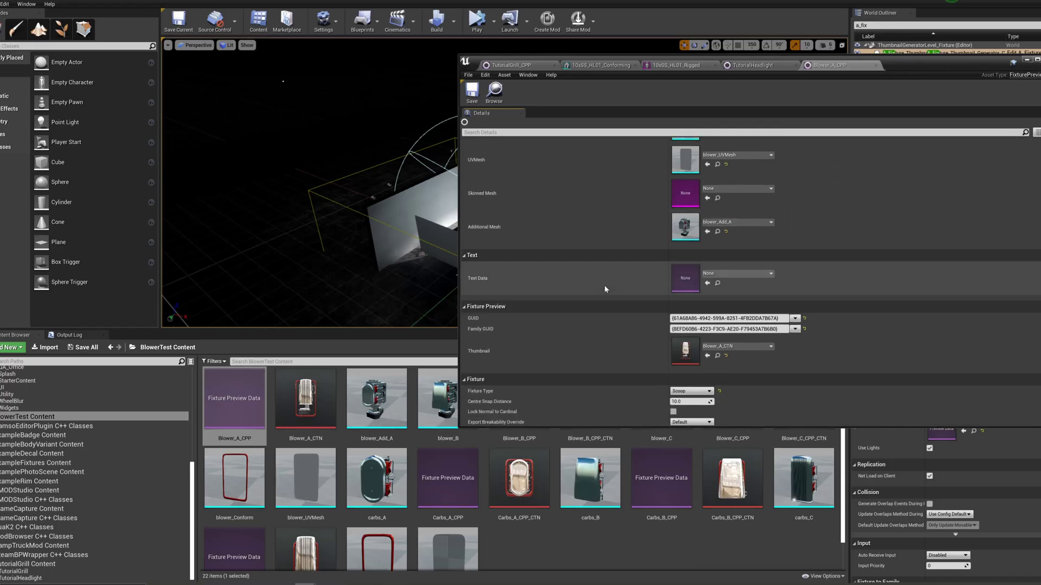
scroll(604, 285, down, 5)
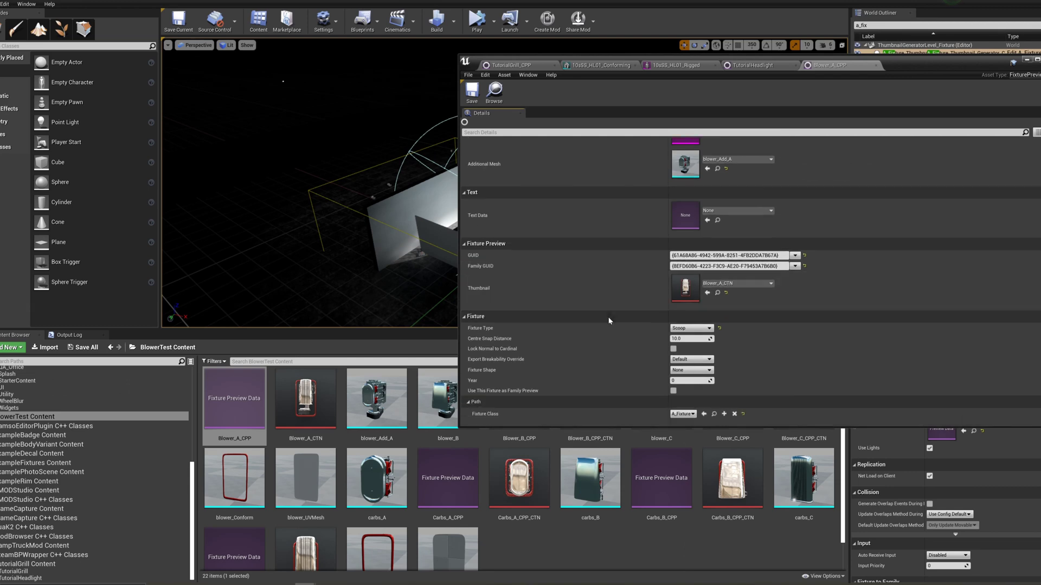
click(876, 65)
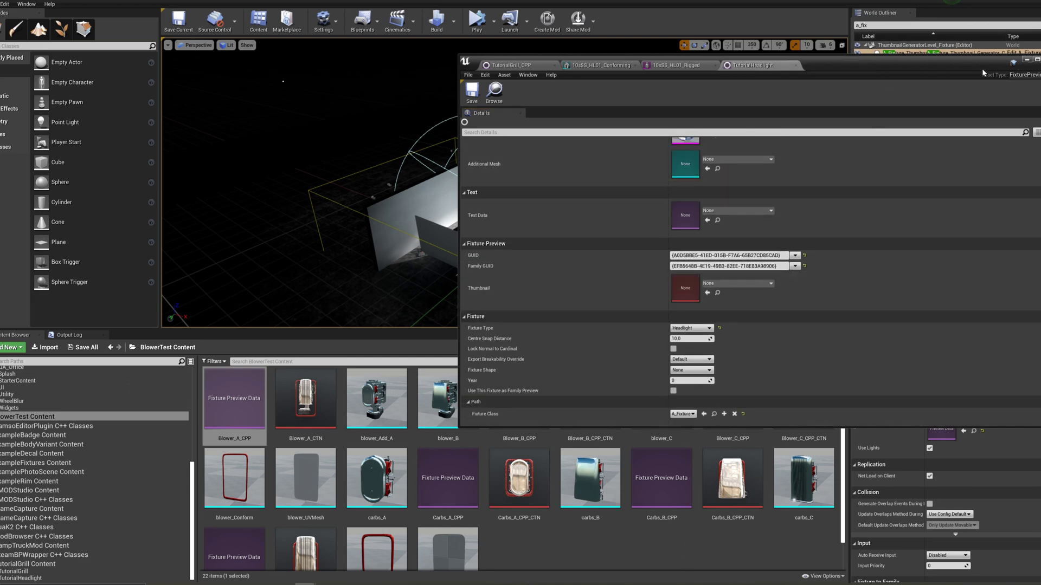
Assign the TutorialHeadlight preview data from the TutorialHeadlight folder as the thumbnail generator's fixture preview
click(21, 578)
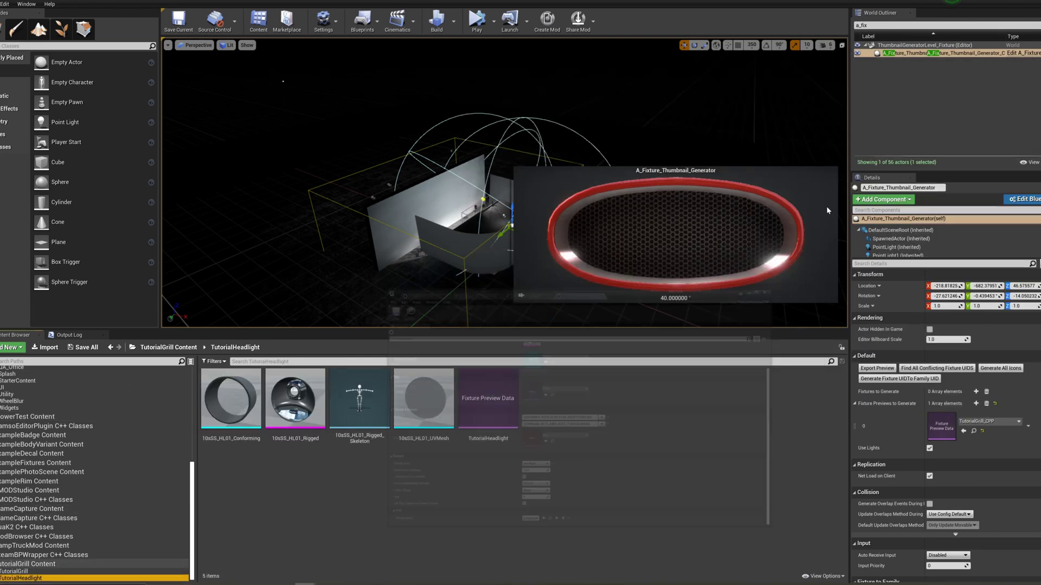
click(477, 399)
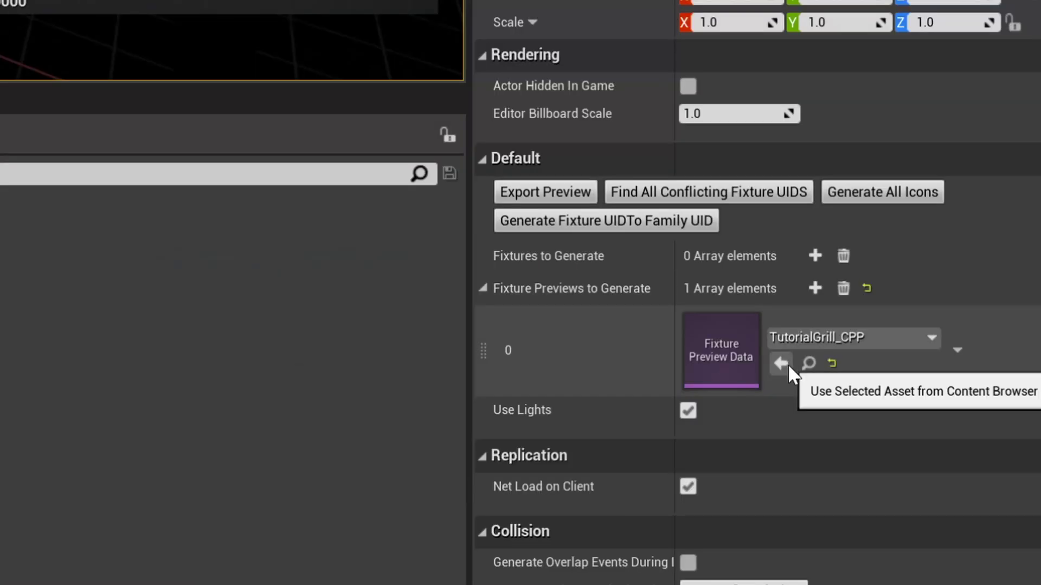
click(785, 362)
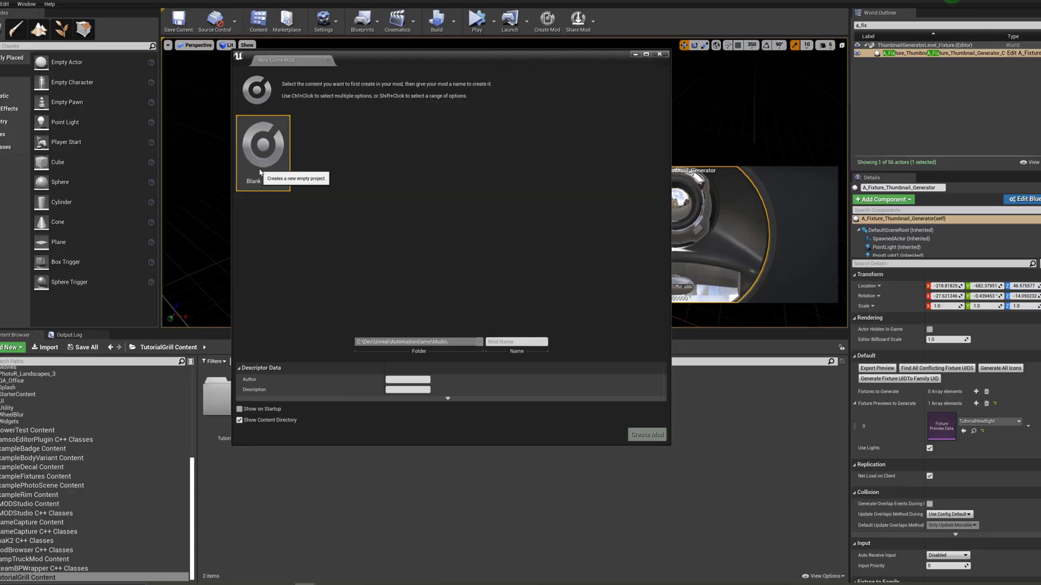
Create a blank mod named BenHurDurr with HRL as its author
click(516, 342)
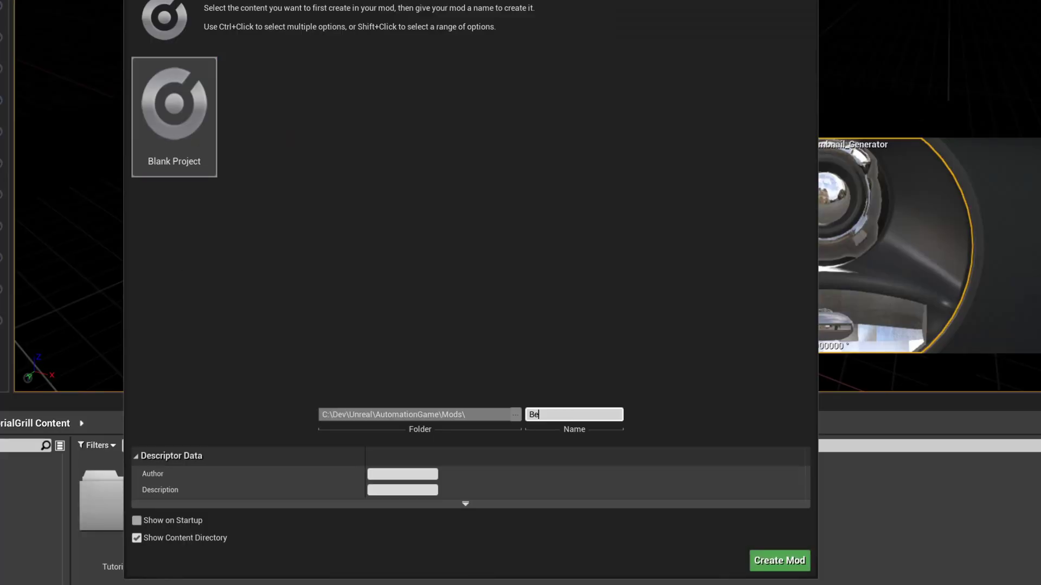
text(BenHurDurr)
click(393, 475)
text(HRL)
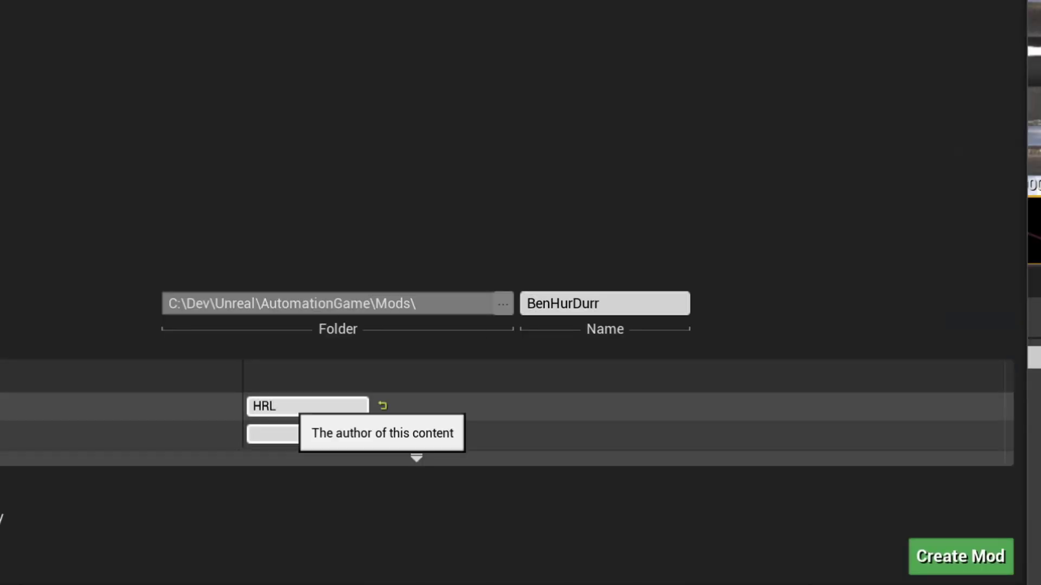
click(960, 556)
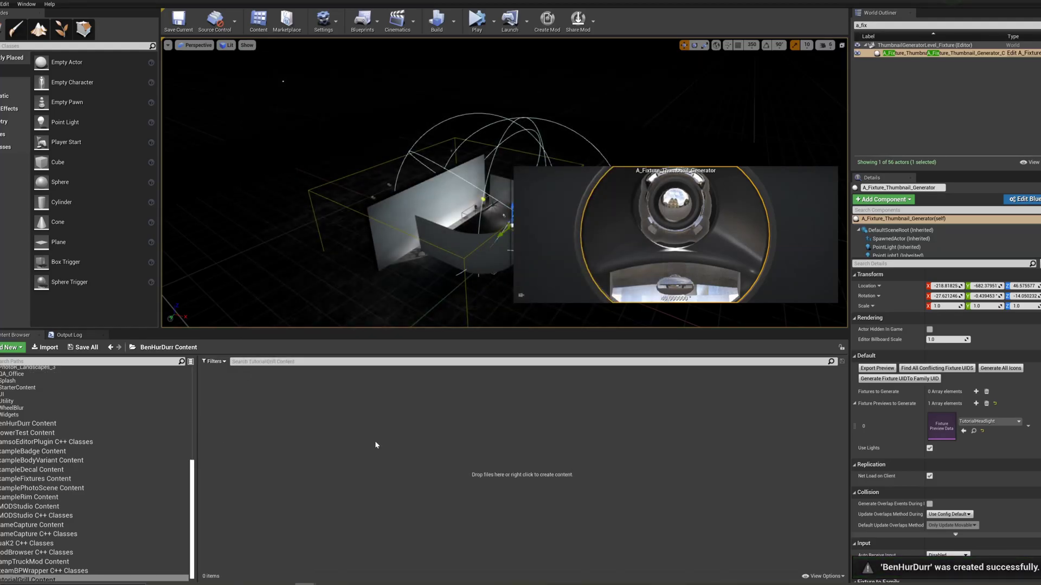
Copy the ExampleRim blueprint from ExampleRim Content into BenHurDurr Content and open that destination folder
click(188, 497)
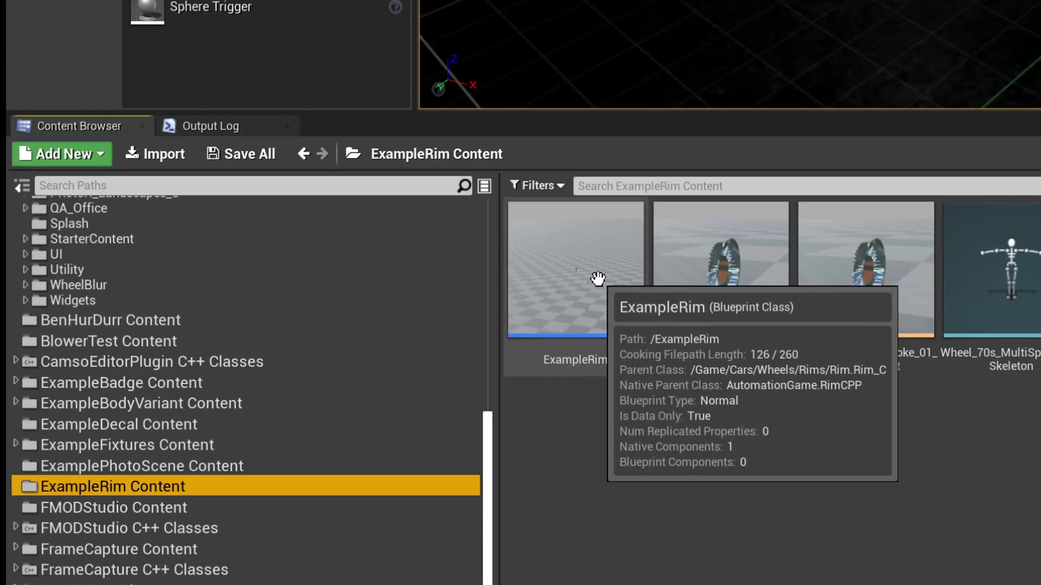
drag(233, 404, 45, 423)
mouse_move(152, 324)
mouse_down()
mouse_move(139, 321)
mouse_move(159, 324)
mouse_up()
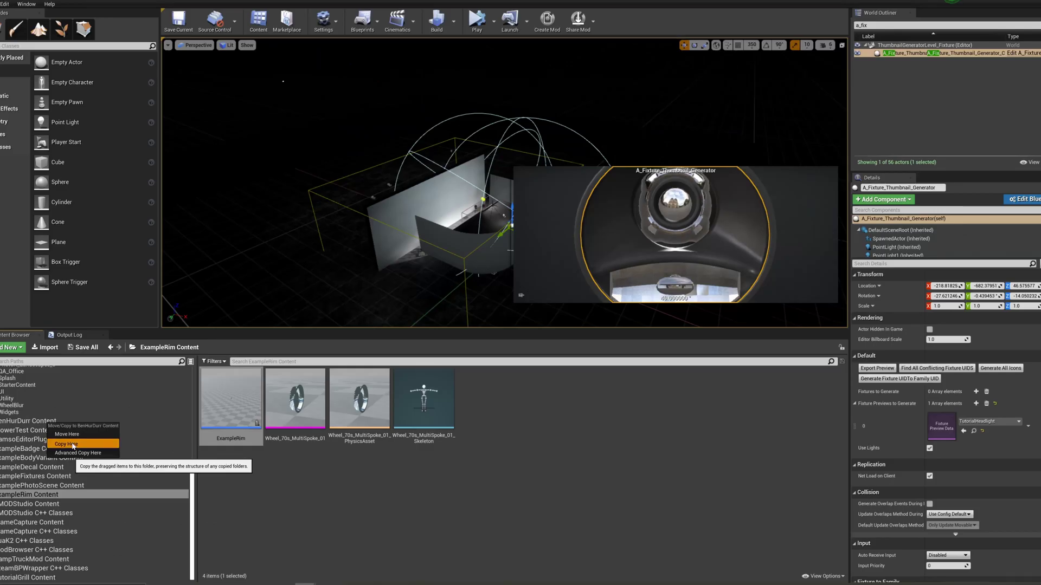
click(203, 372)
click(45, 422)
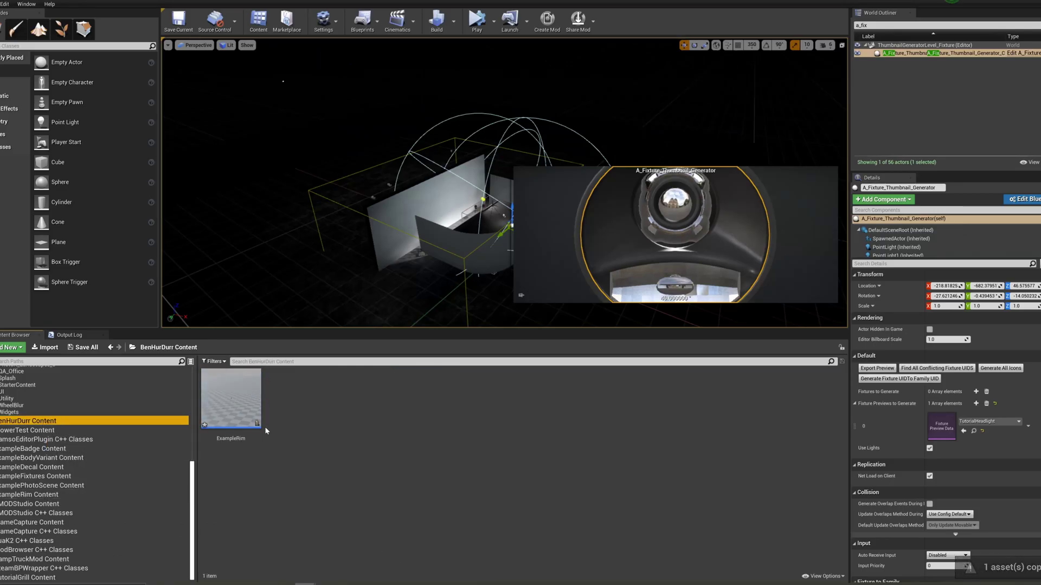
Rename the copied ExampleRim blueprint as BenHurDurr_BP
click(249, 417)
key(F2)
text(BenH)
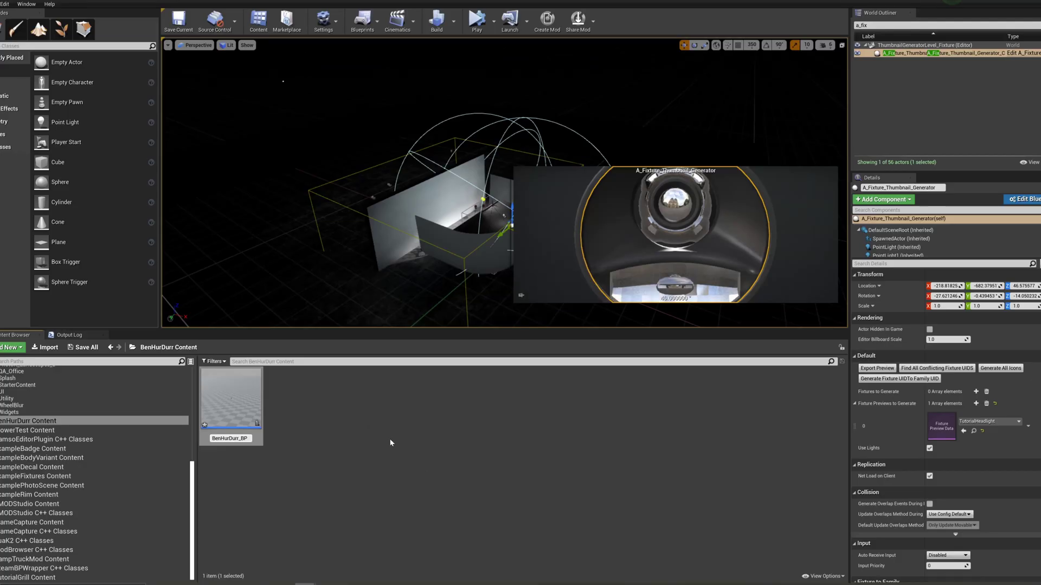
text(urDurr_BP)
key(Return)
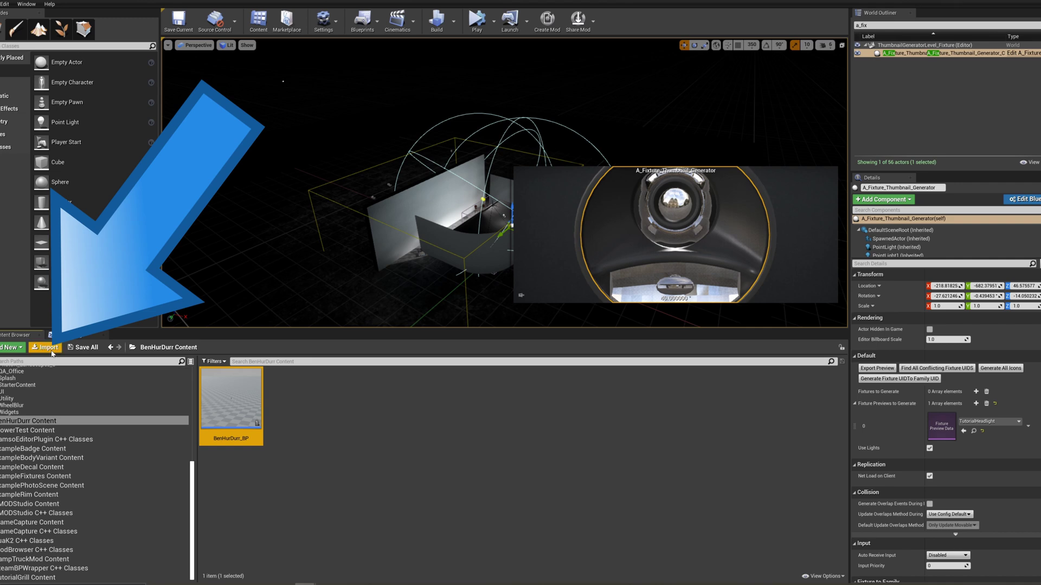
Import BenHurDurr.fbx from the RimsStuffs folder into BenHurDurr Content as a skeletal mesh
click(52, 352)
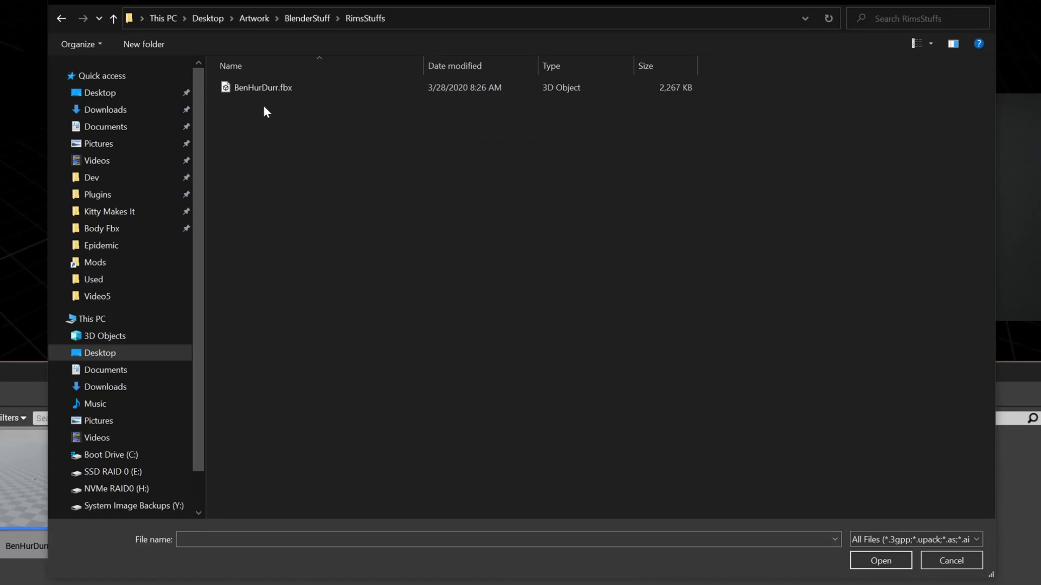
click(265, 88)
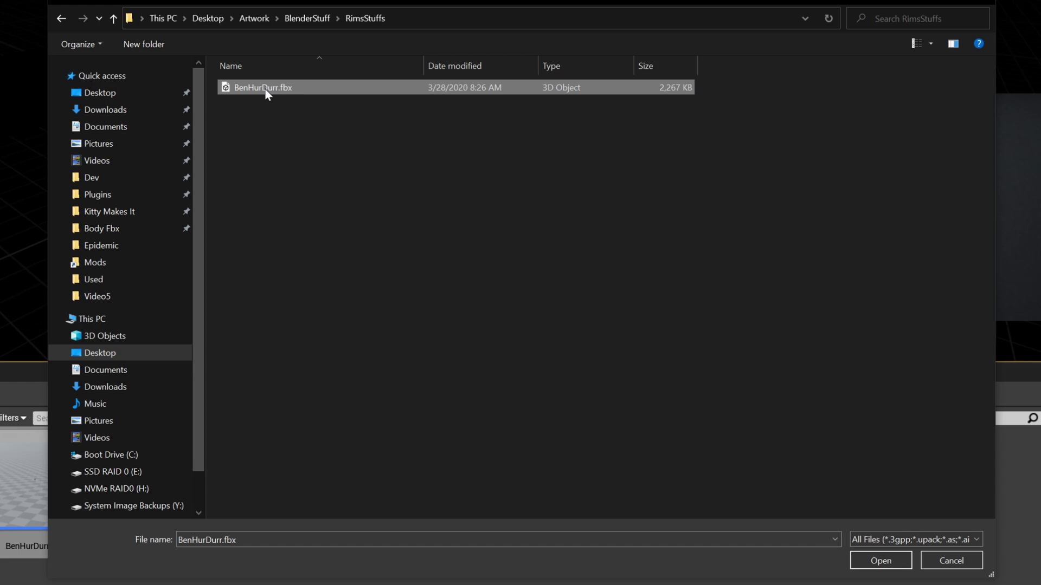
click(907, 561)
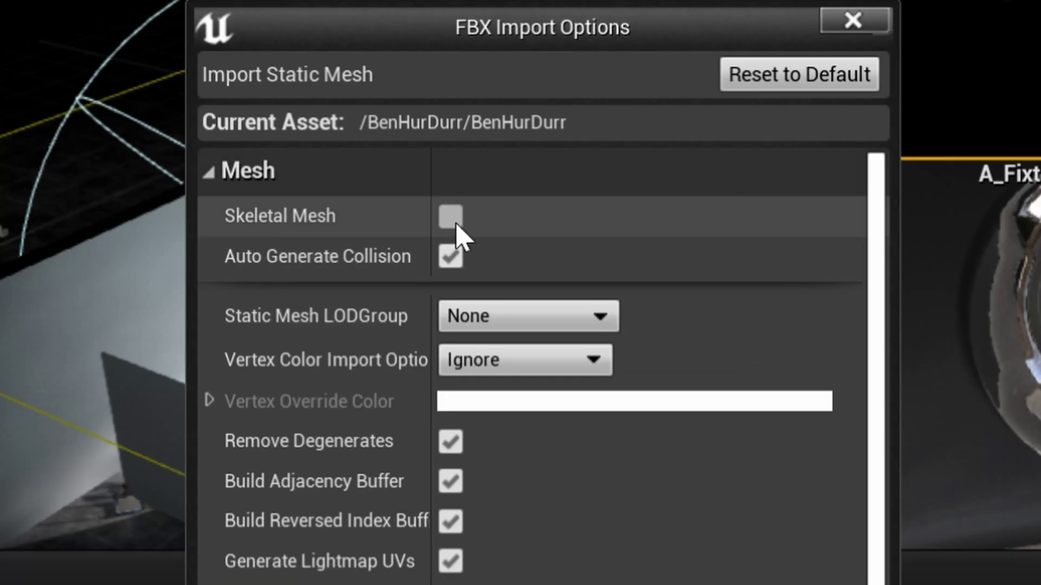
click(455, 225)
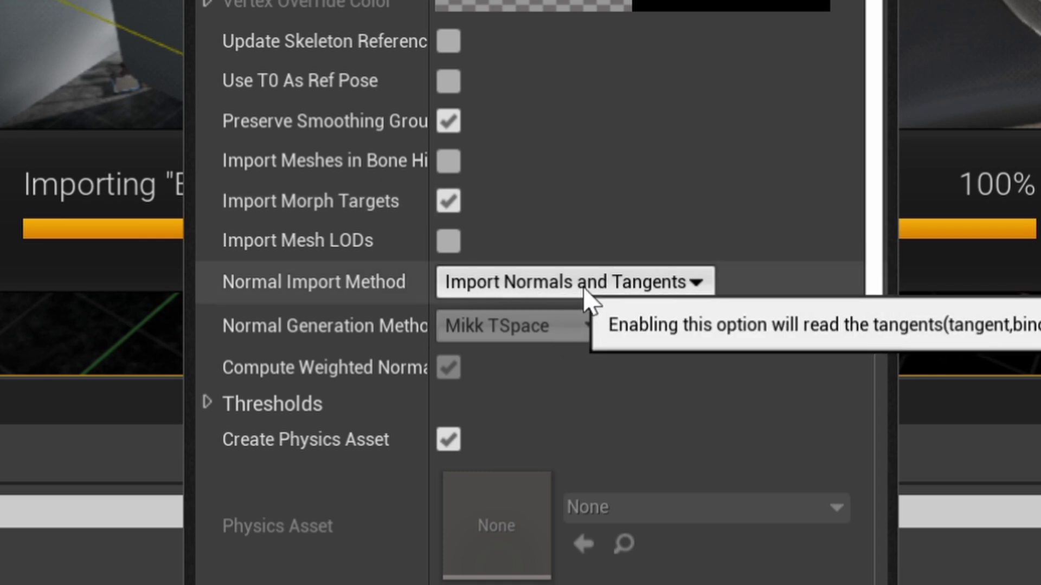
scroll(843, 438, down, 5)
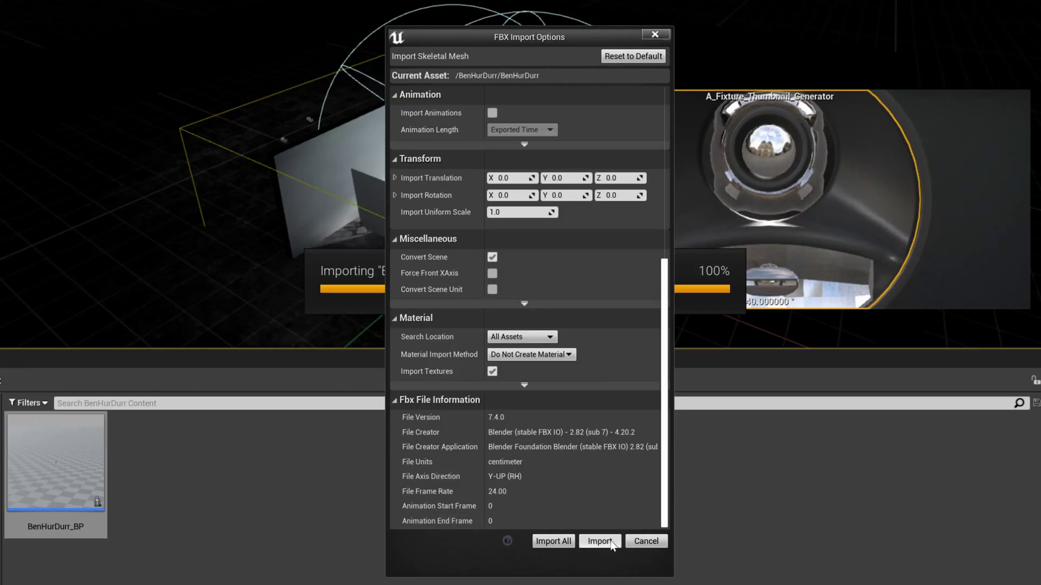
click(600, 542)
Assign Wheel_Primary to Element 0 and Wheel_Secondary to Element 1 of the BenHurDurr skeletal mesh
double_click(230, 403)
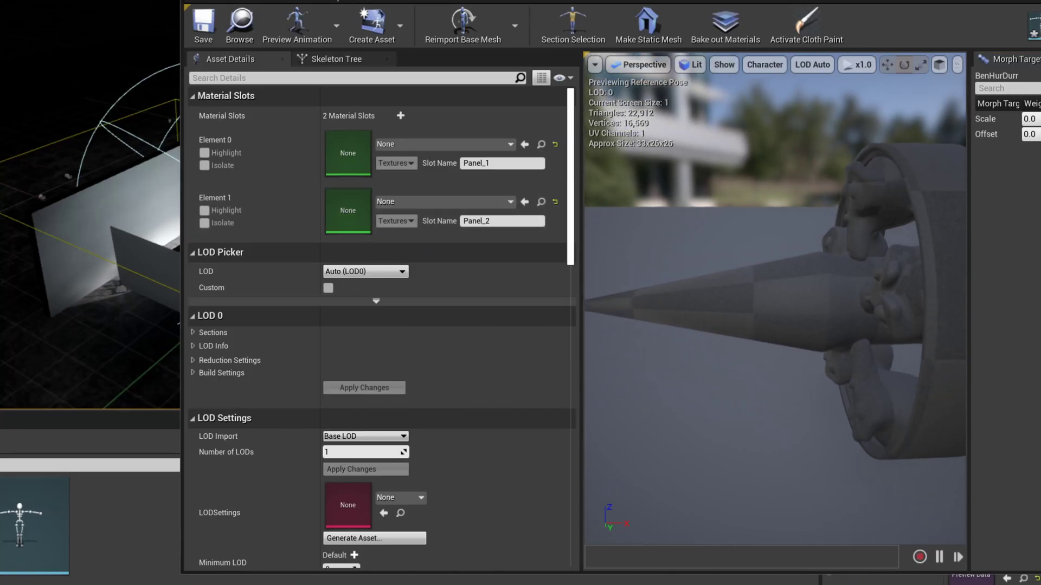
drag(775, 326, 716, 306)
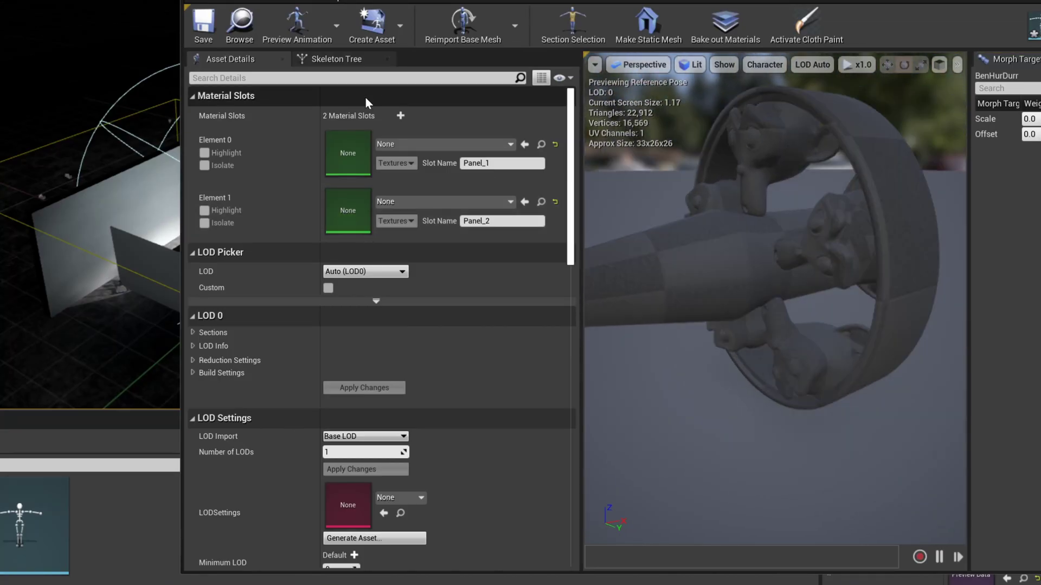
click(421, 146)
text(pri)
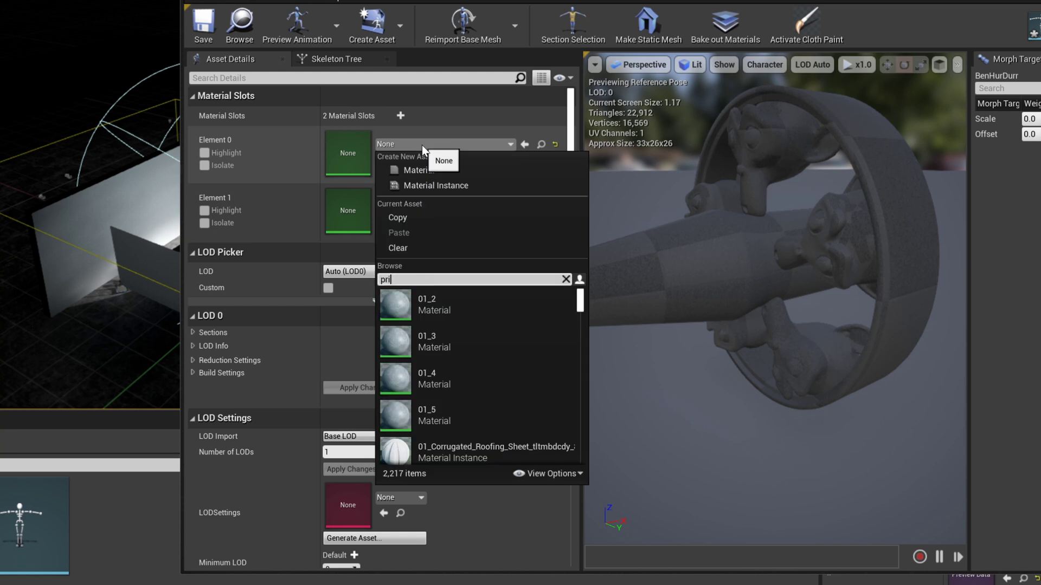
text(mary)
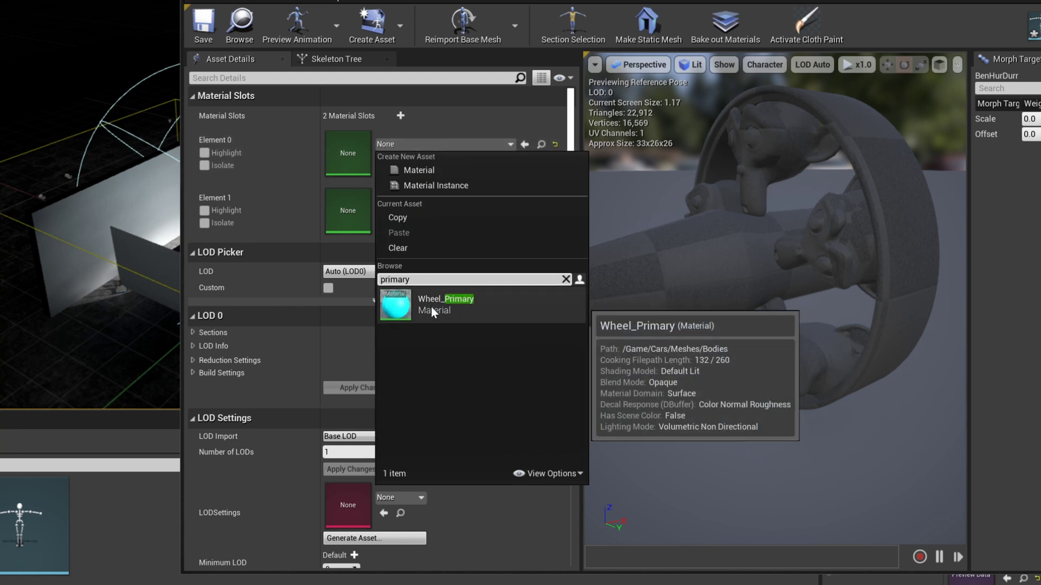
click(431, 307)
click(404, 202)
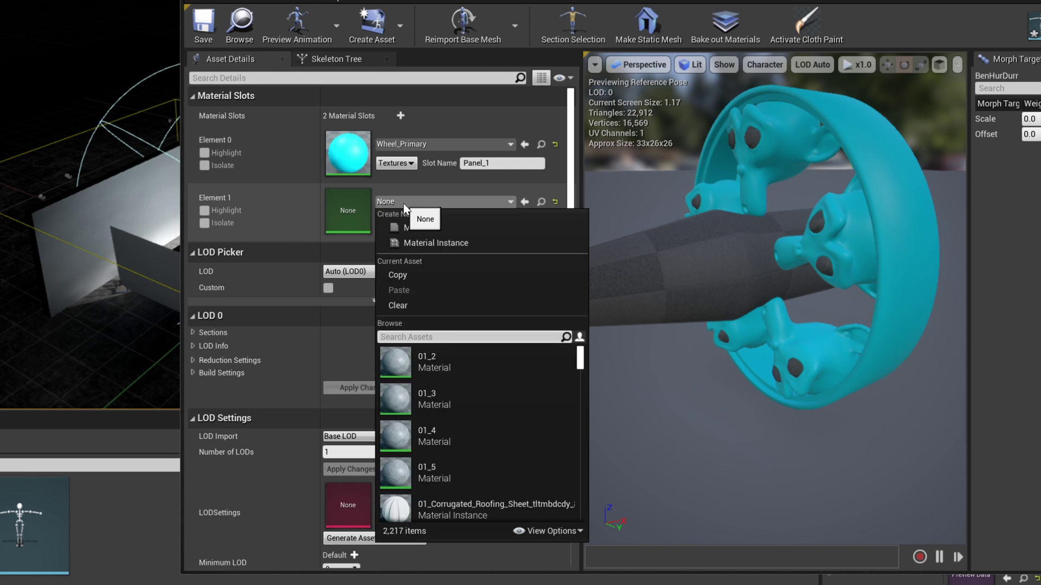
text(secondary)
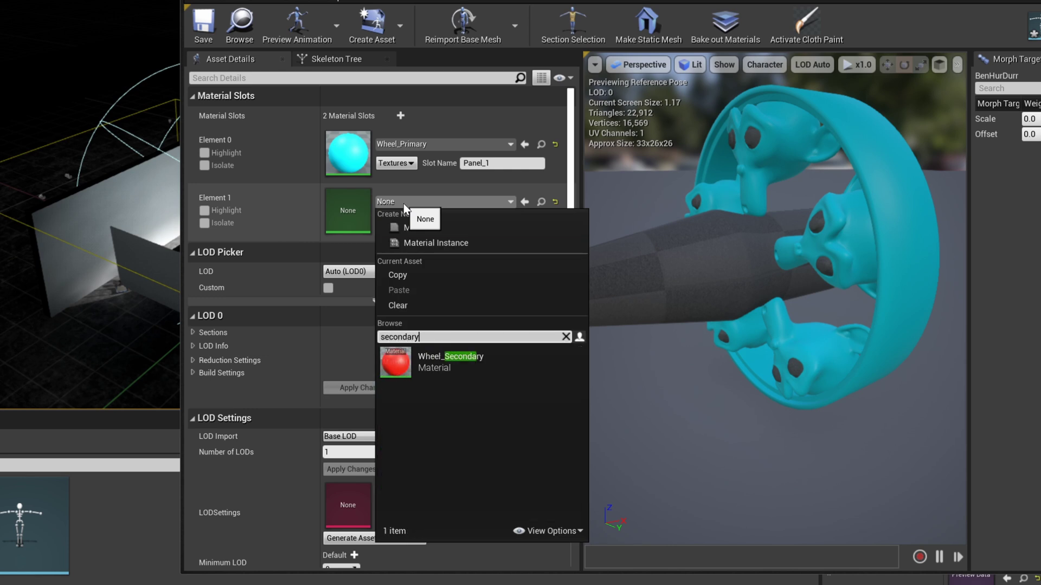
click(434, 363)
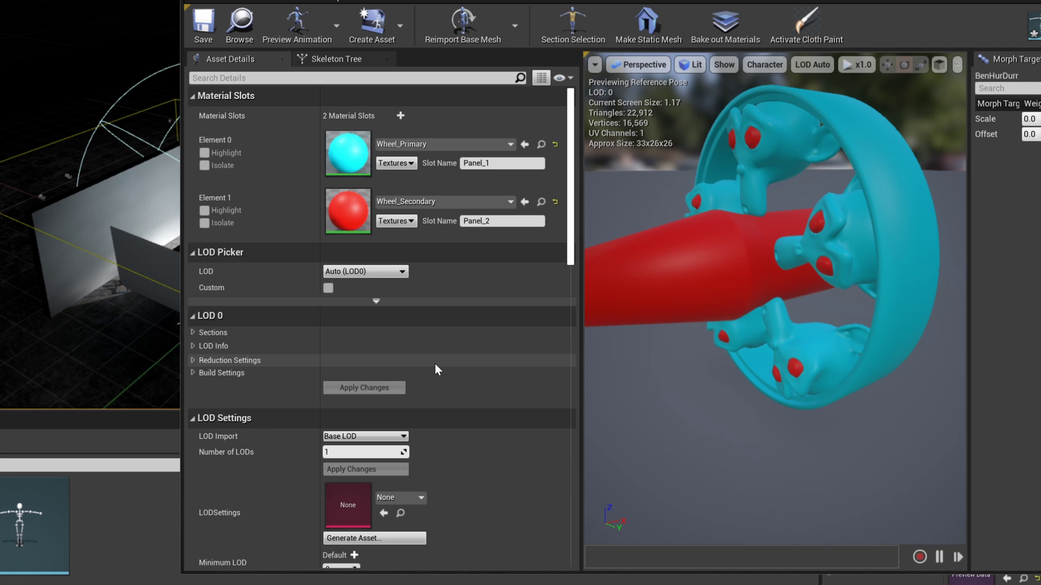
Set the BenHurDurr mesh's physics asset to RimPhysicsAsset
scroll(451, 447, down, 10)
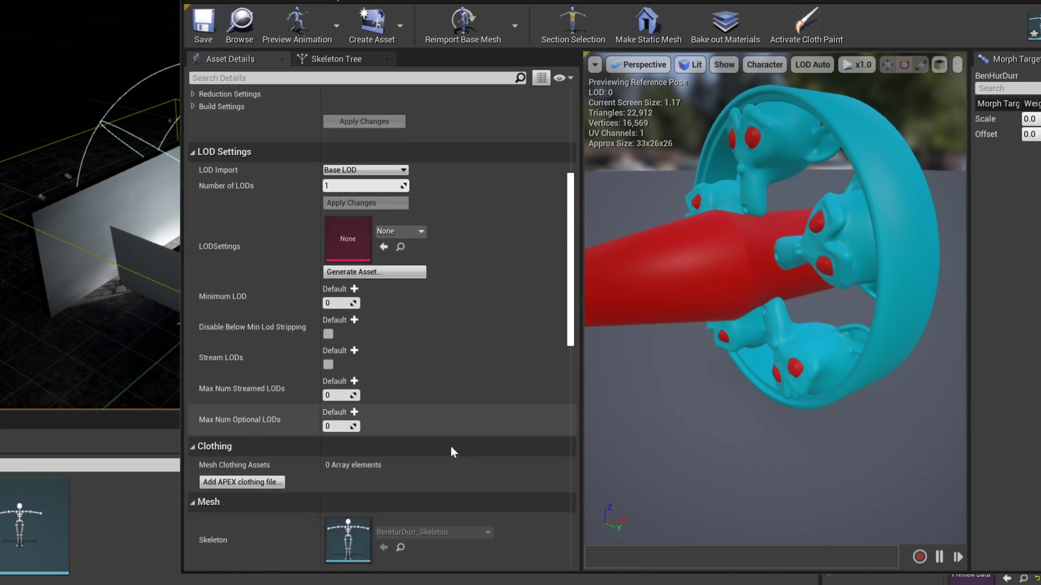
scroll(450, 446, down, 10)
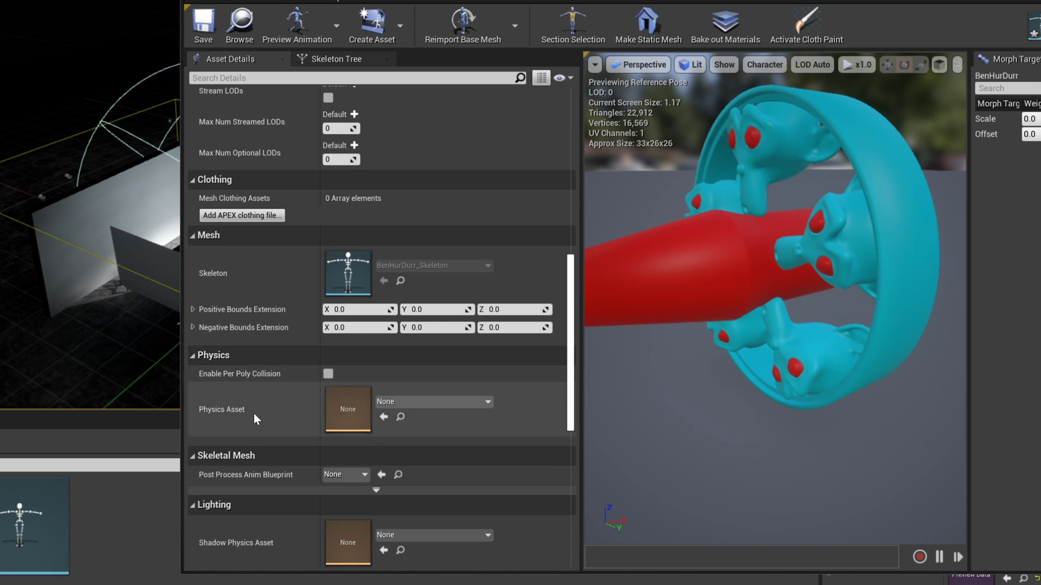
click(400, 403)
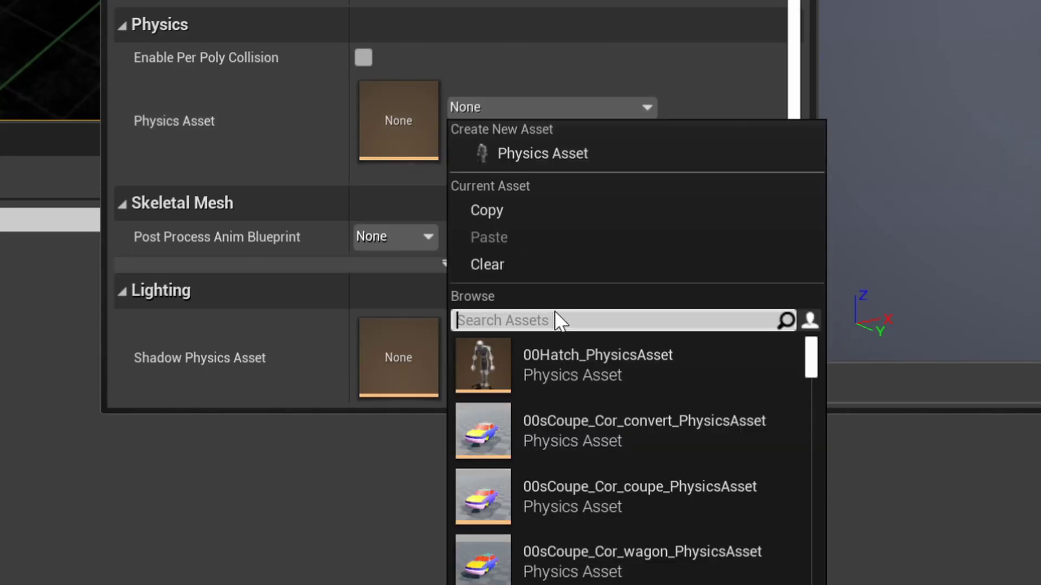
text(rim)
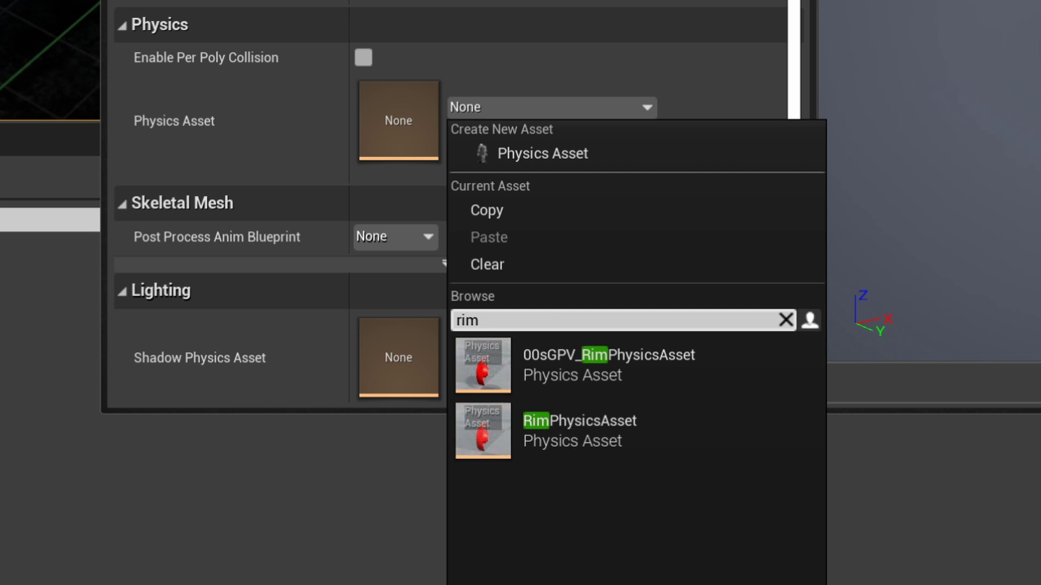
click(482, 441)
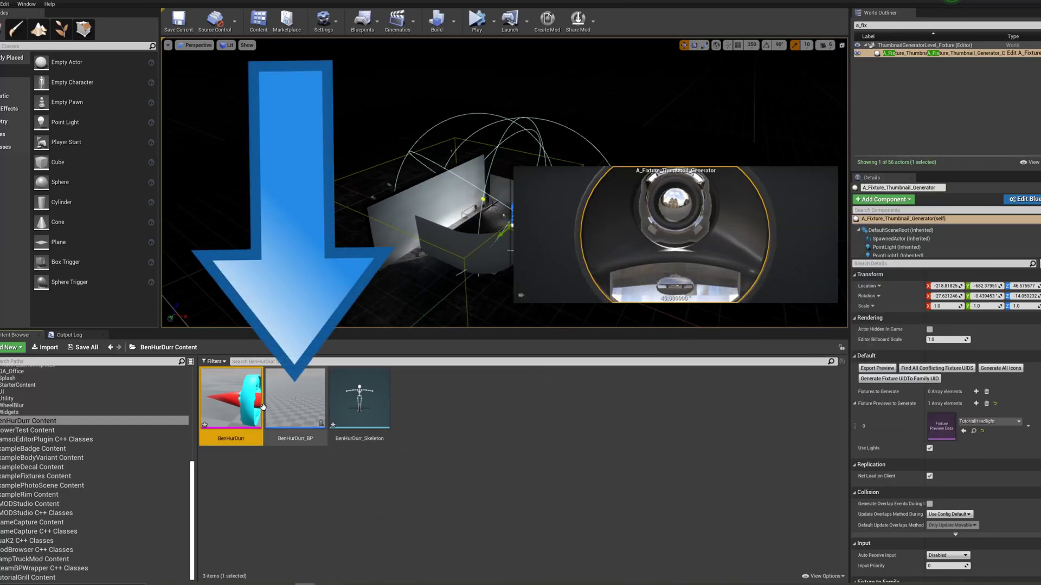
Set the skeletal mesh of the BenHurDurr_BP blueprint to BenHurDurr
double_click(283, 399)
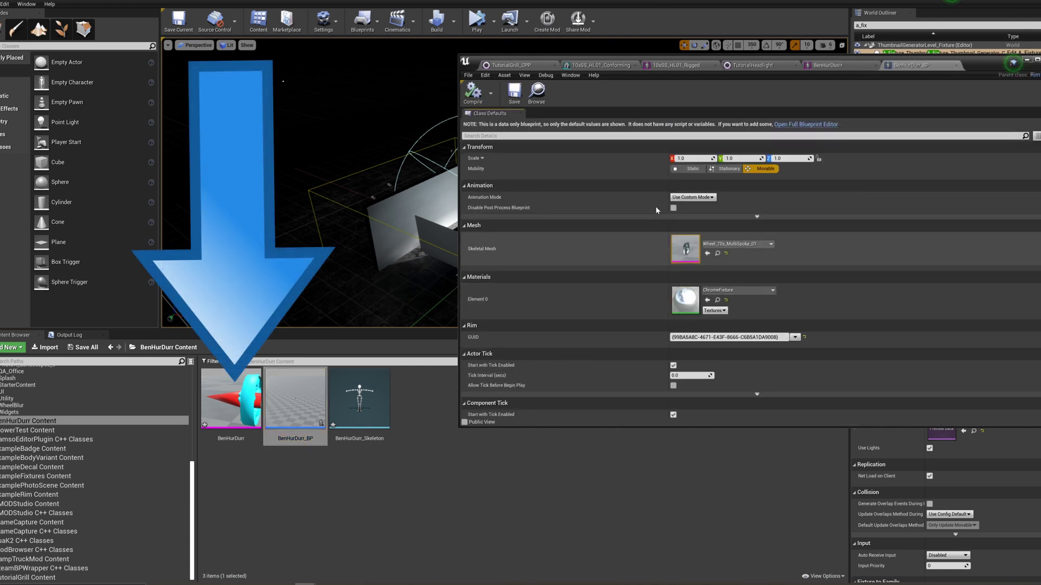
mouse_move(244, 409)
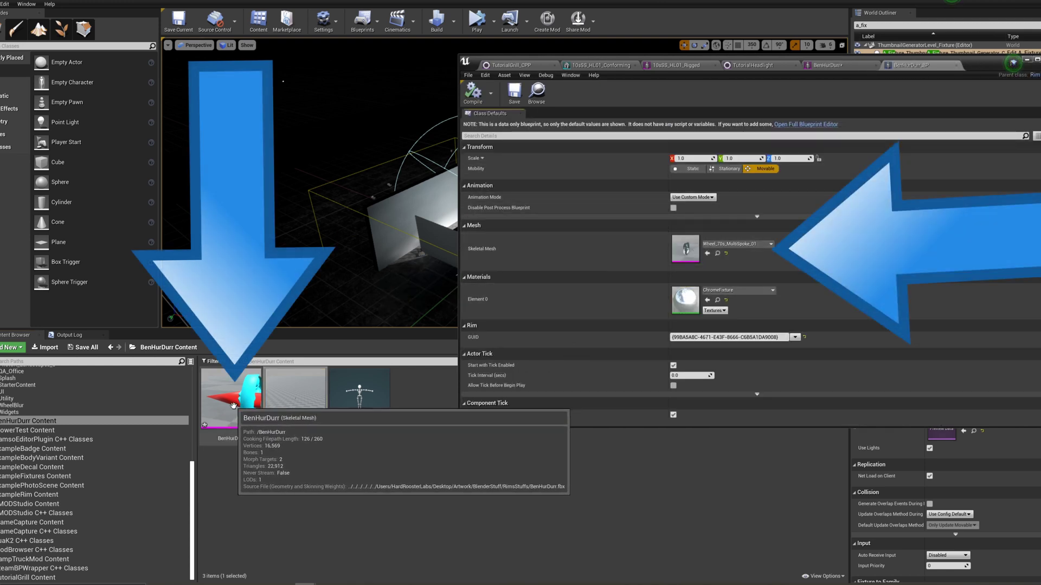
drag(243, 409, 688, 248)
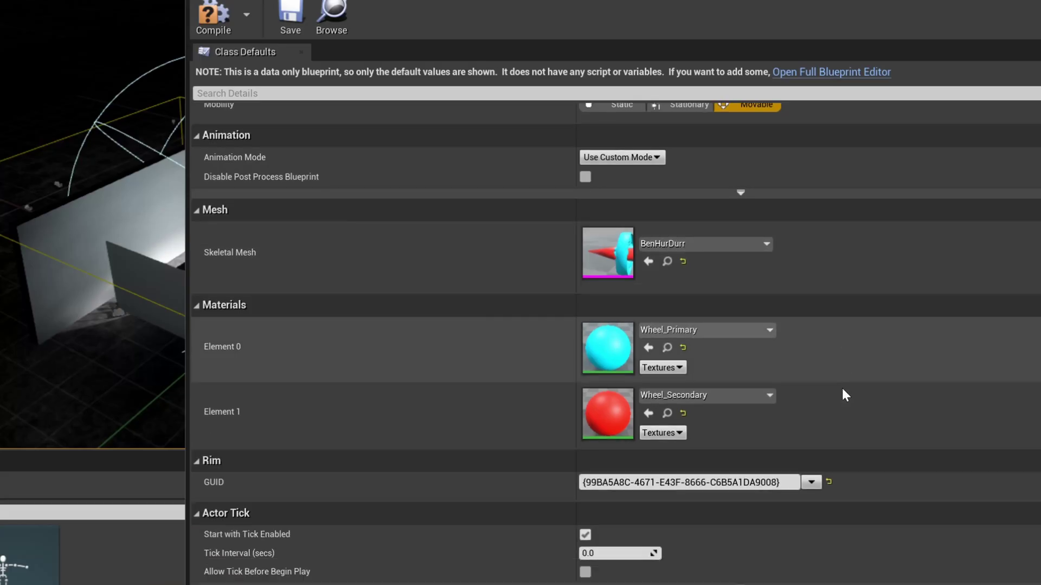
Generate a new rim GUID for BenHurDurr_BP, and compile and save the blueprint
scroll(844, 395, down, 1)
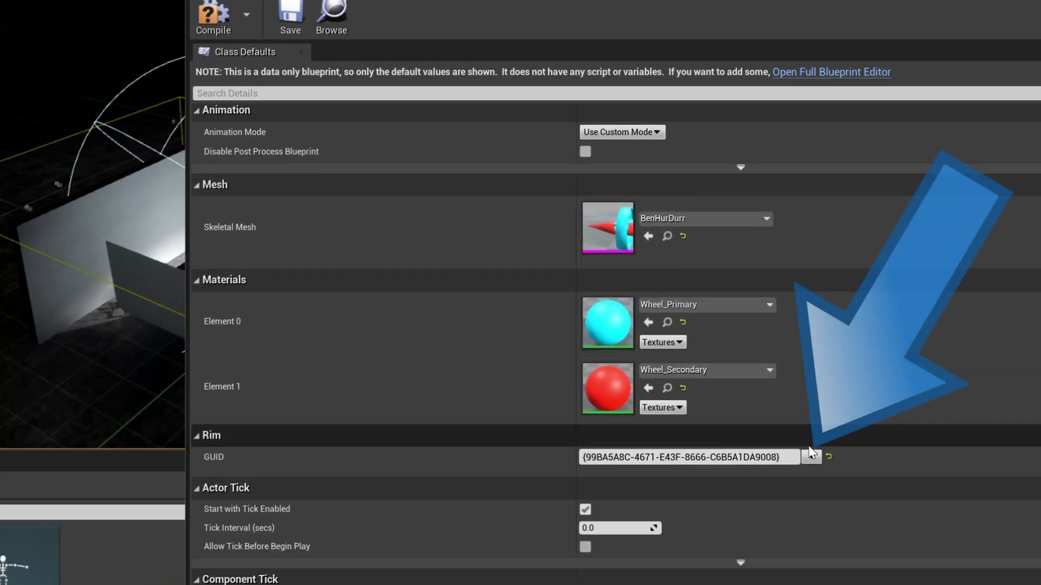
click(811, 457)
click(822, 474)
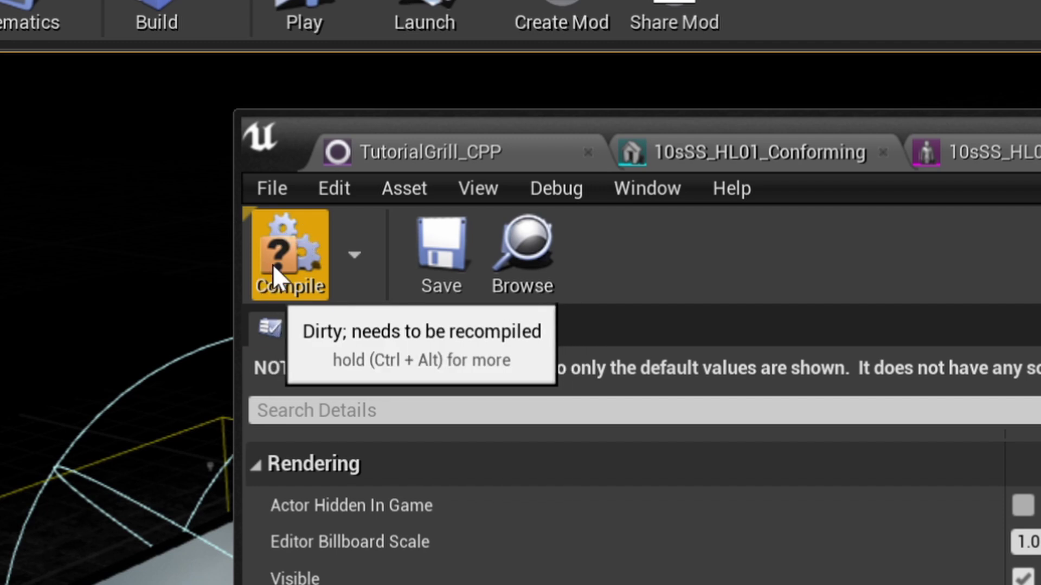
click(272, 264)
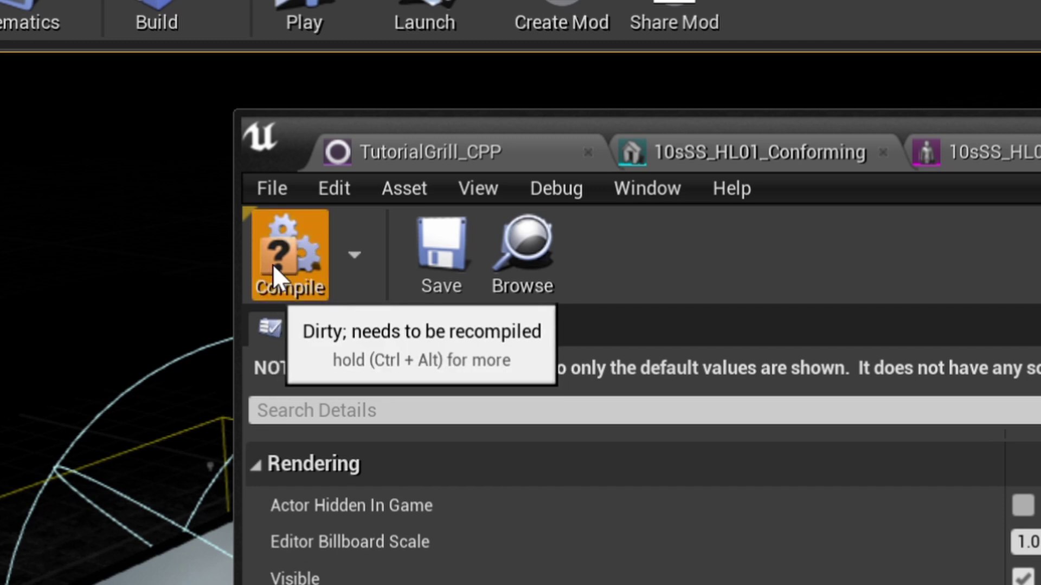
click(443, 252)
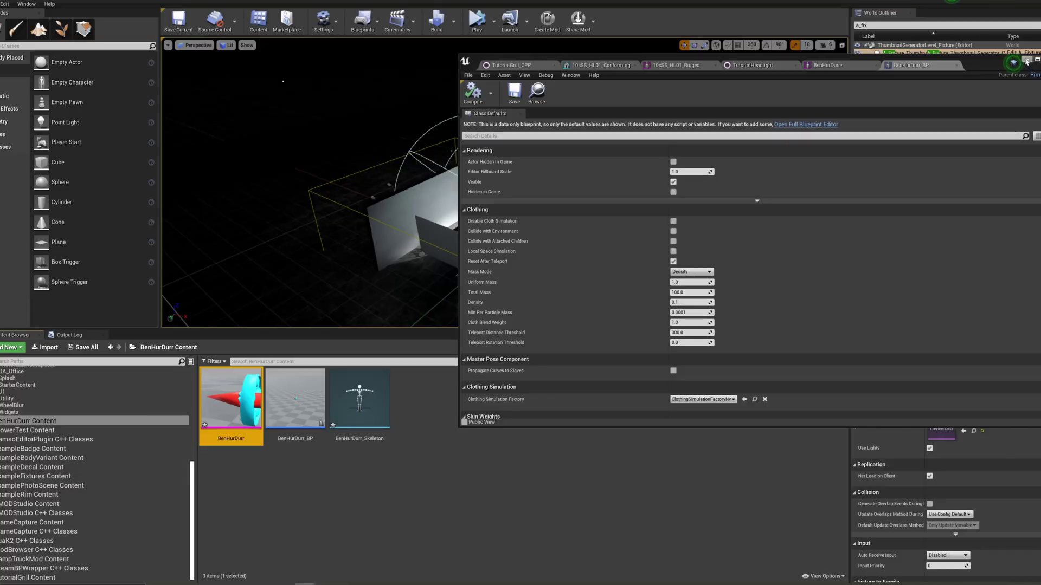
Filter the level's actors for "wheel" and select the WheelThumbnailGenerator actor
click(1026, 61)
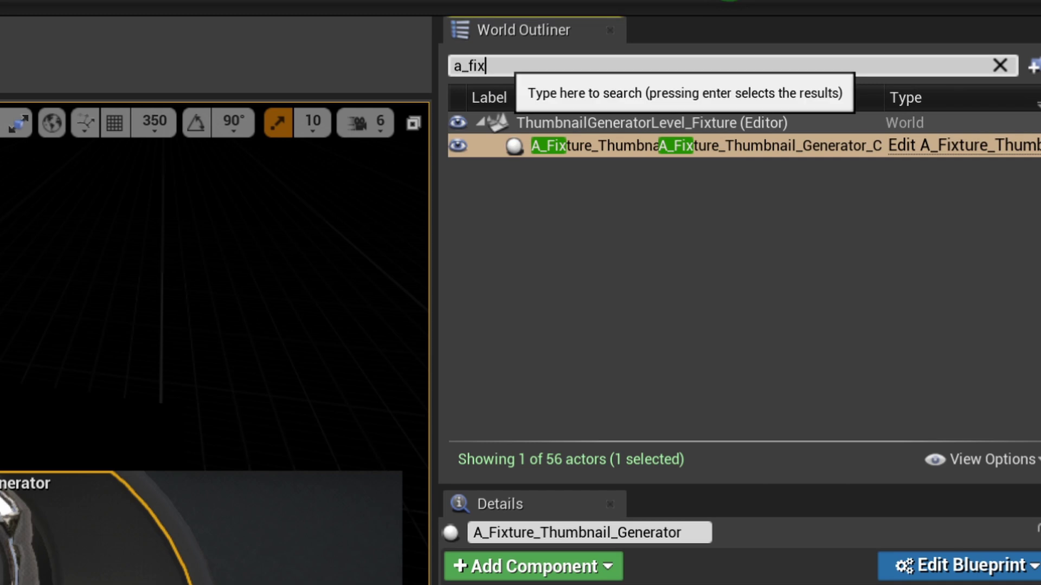
double_click(477, 66)
text(wheel)
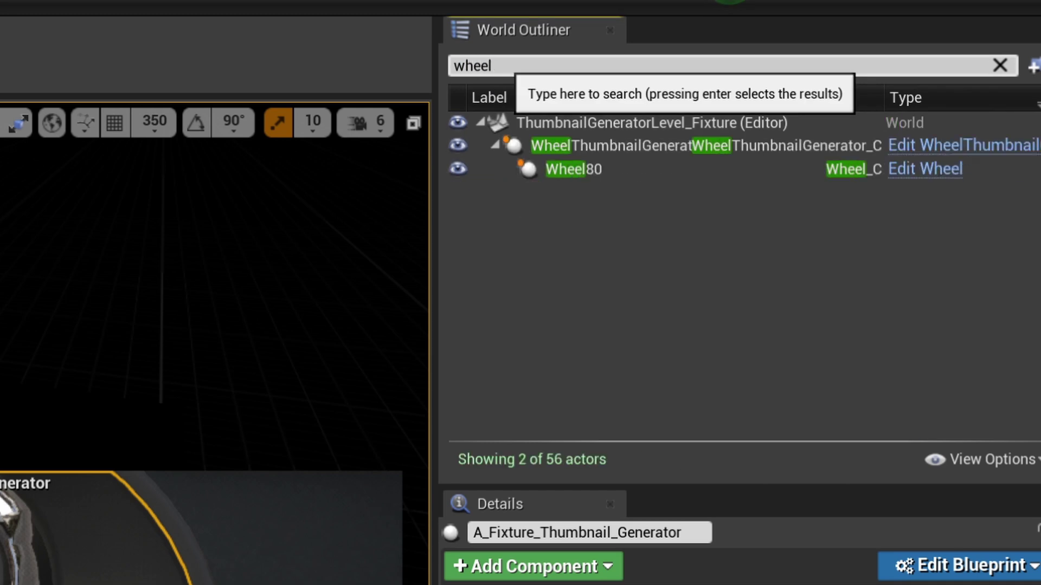
click(620, 148)
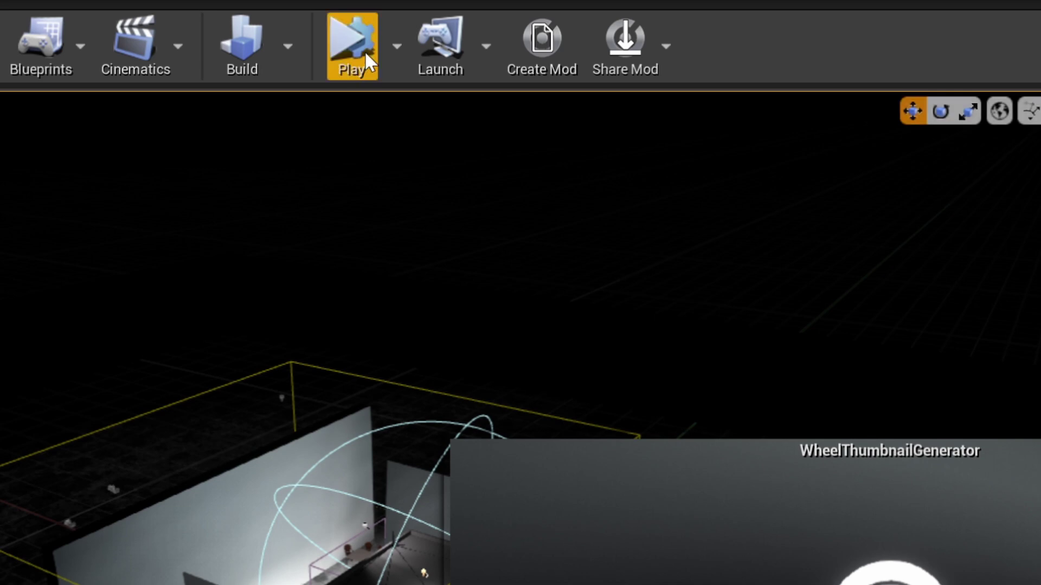
Start simulating the level and reselect WheelThumbnailGenerator in the running simulation
click(395, 38)
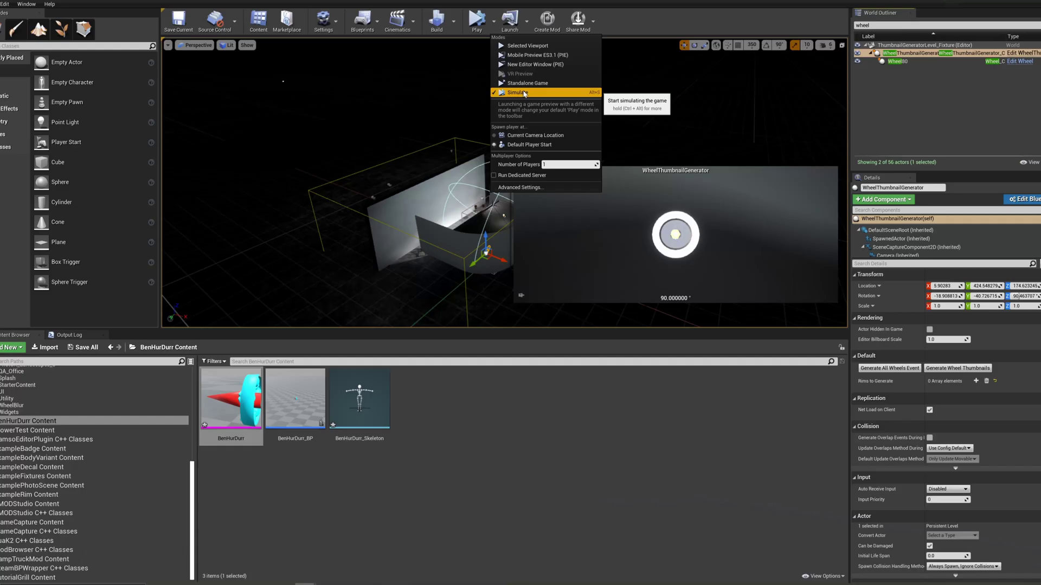
click(524, 93)
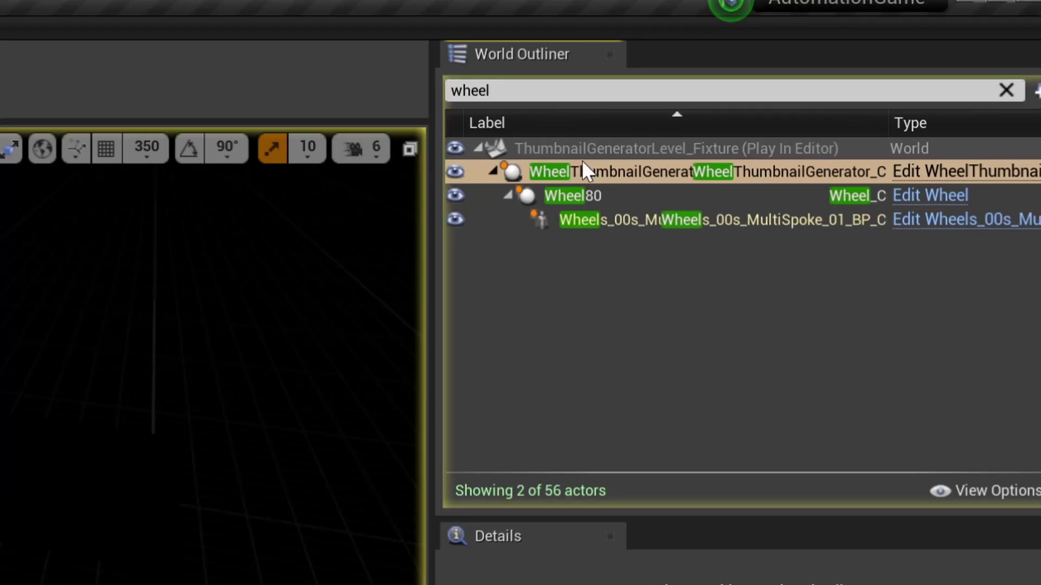
click(591, 166)
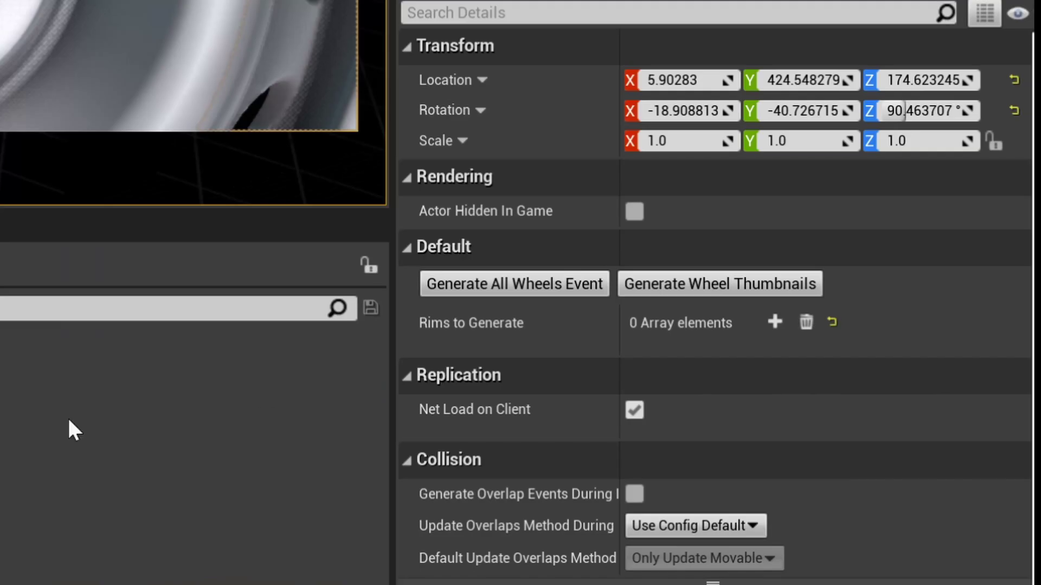
Add BenHurDurr_BP to the generator's Rims to Generate array and generate its wheel thumbnails
click(775, 322)
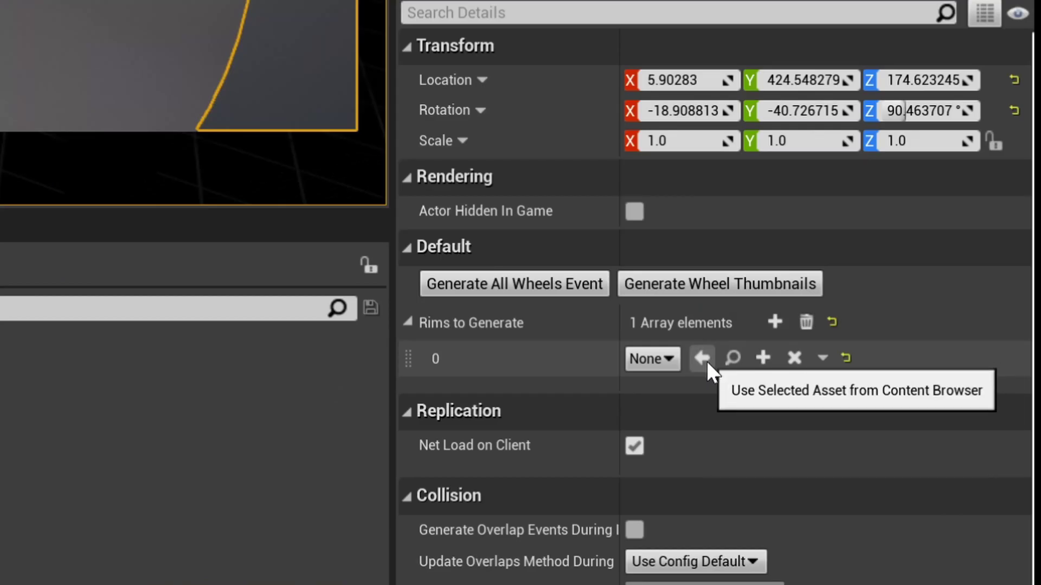
click(953, 378)
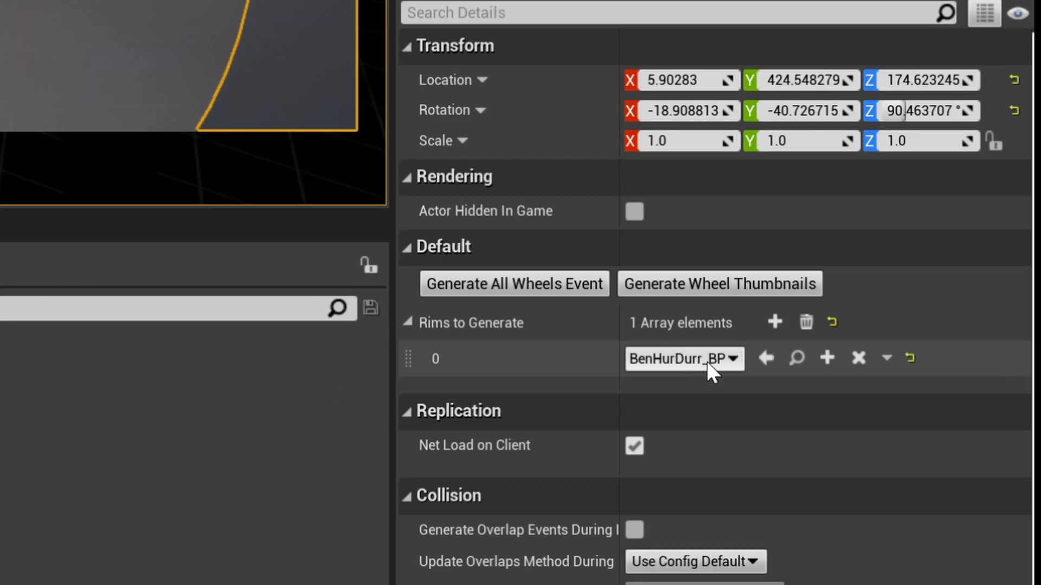
click(740, 281)
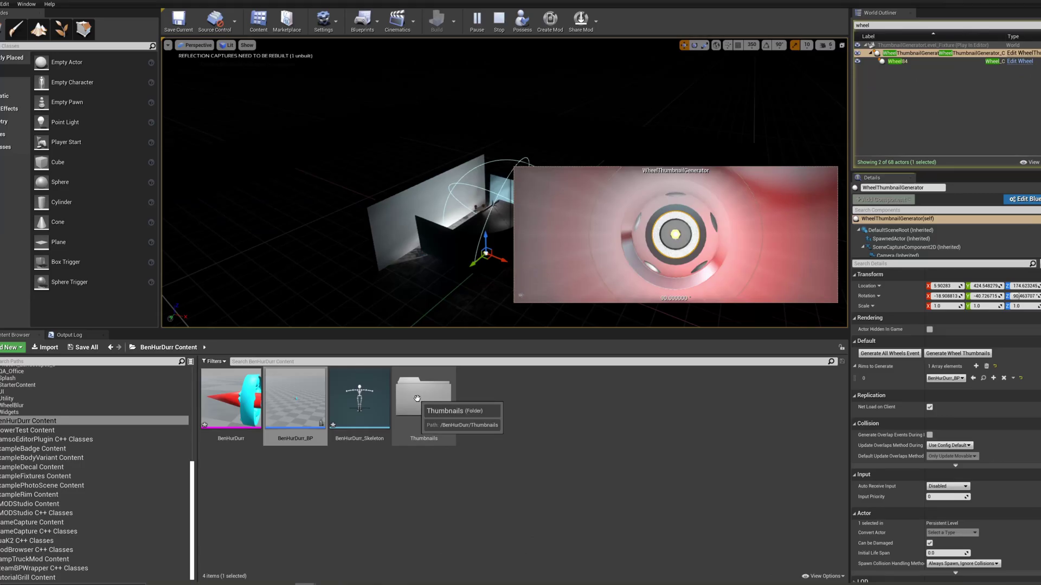
Open the BenHurDurr_BP_Thumb rim preview from the Thumbnails folder and shift its window clear of the folder's assets
double_click(417, 398)
double_click(221, 409)
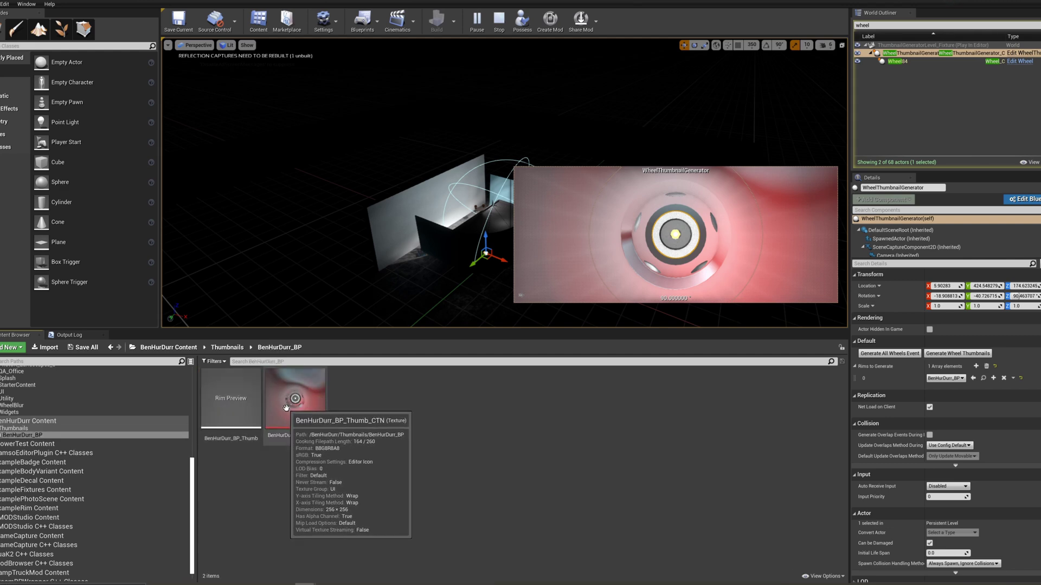
double_click(231, 402)
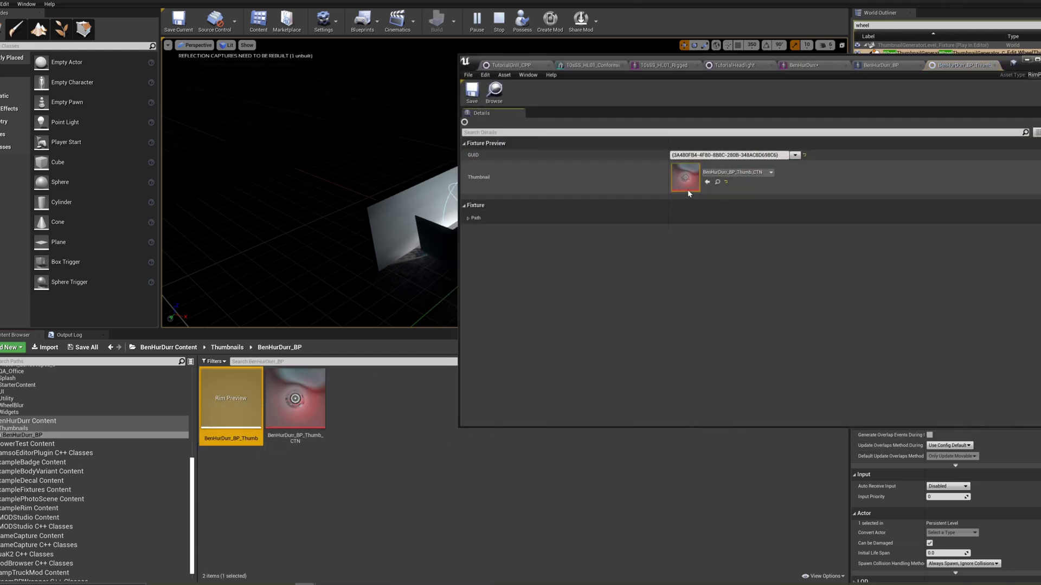
drag(754, 61, 675, 103)
drag(992, 282, 745, 283)
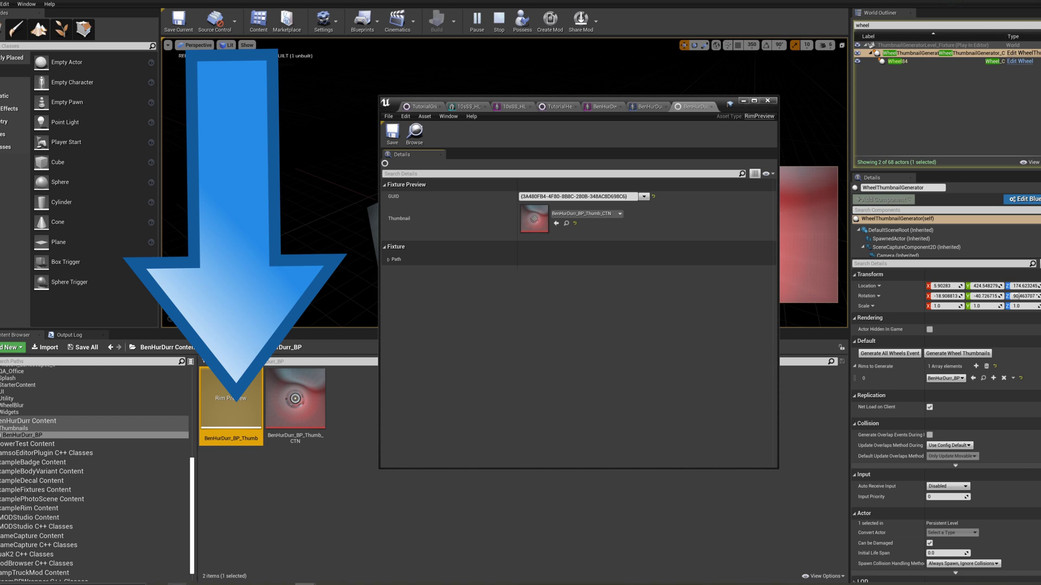
Import benhurdurrpic.PNG into the thumbnail folder and set it as the thumbnail of the BenHurDurr_BP_Thumb rim preview
click(49, 349)
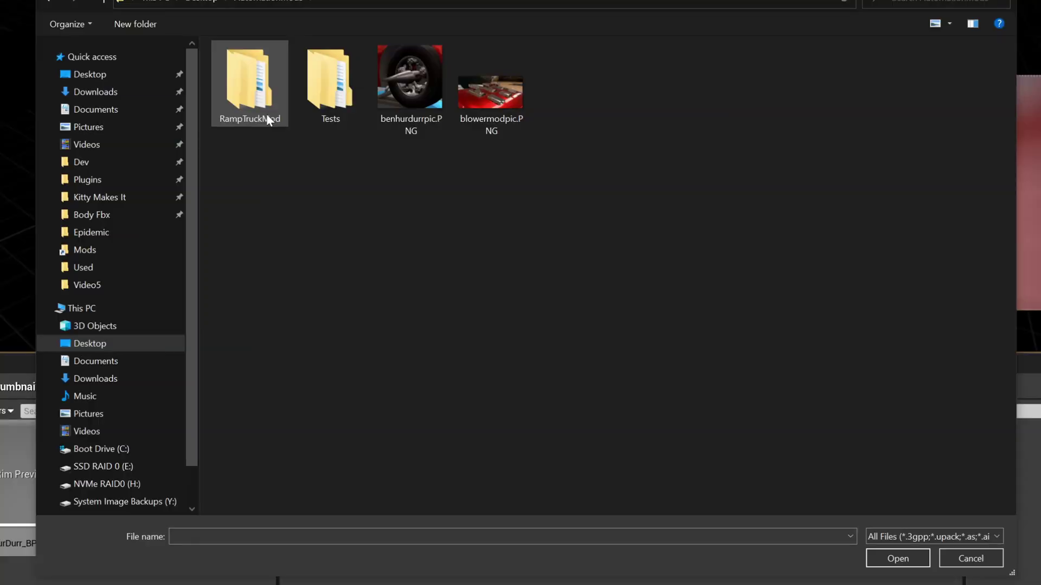
click(397, 88)
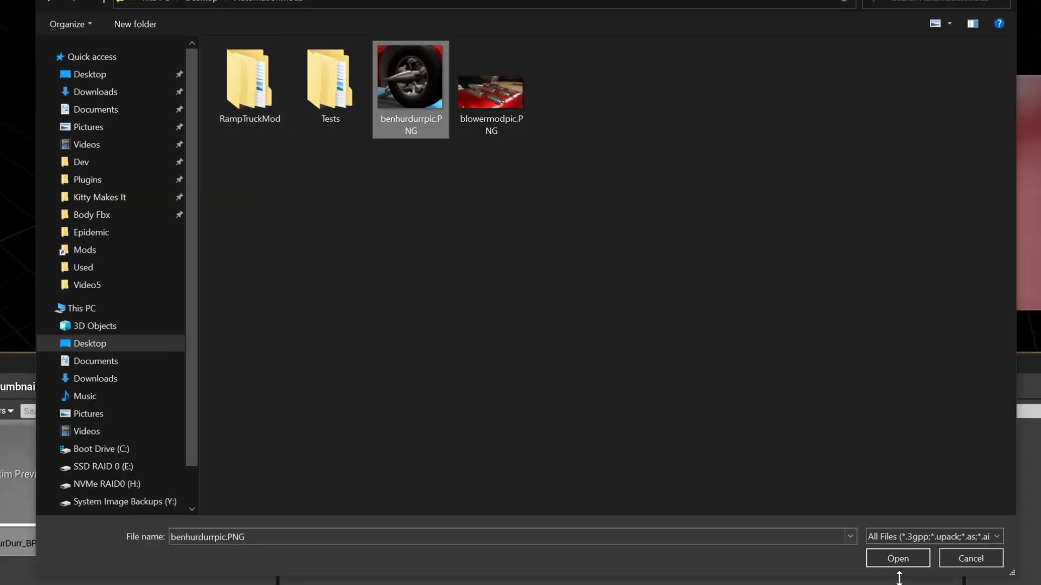
click(911, 558)
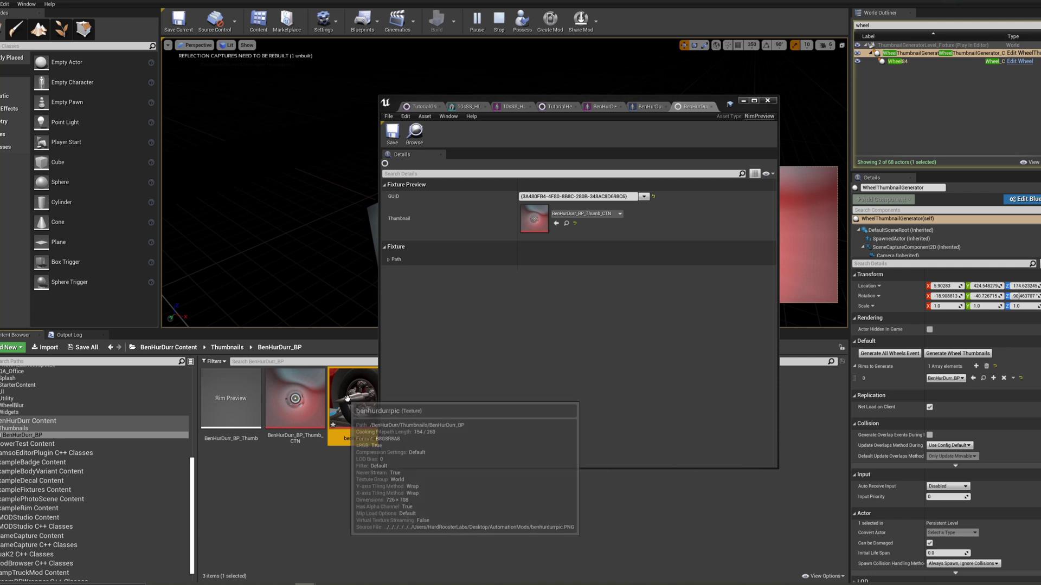
drag(351, 414, 536, 220)
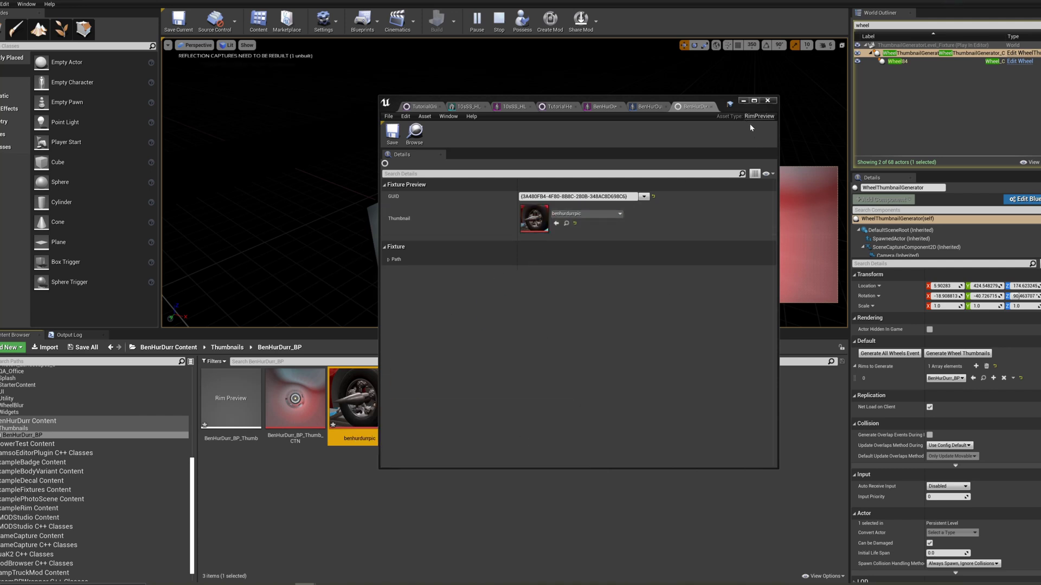
click(743, 101)
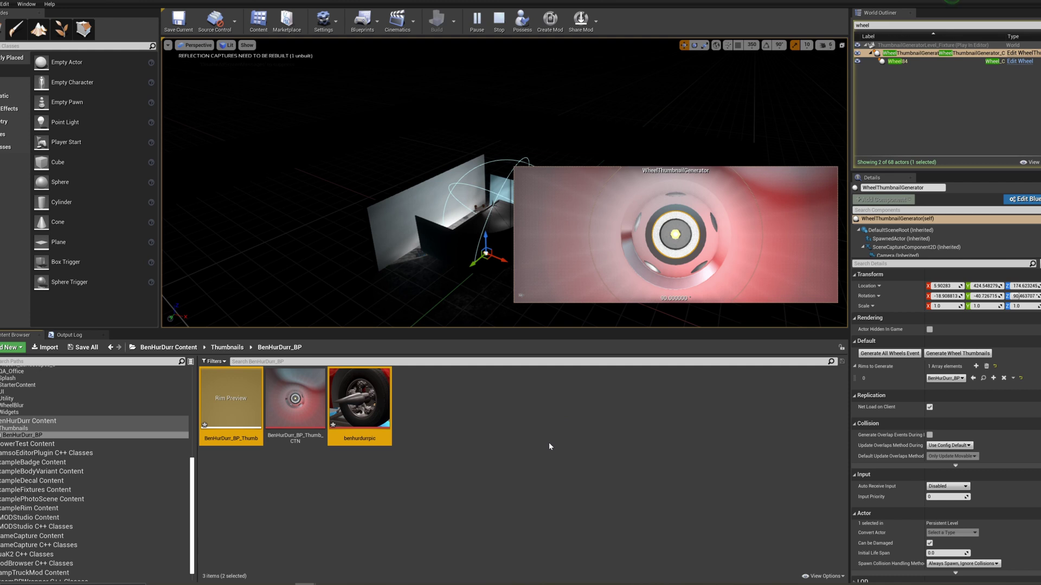
Stop the simulation and delete the generated BenHurDurr_BP_Thumb_CTN texture
key(Right)
key(Delete)
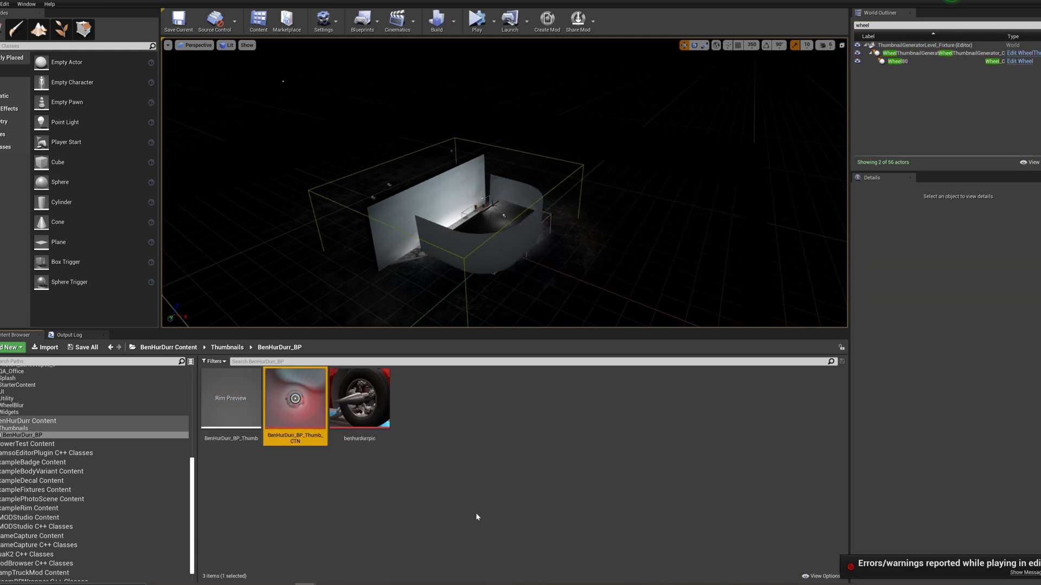
click(486, 425)
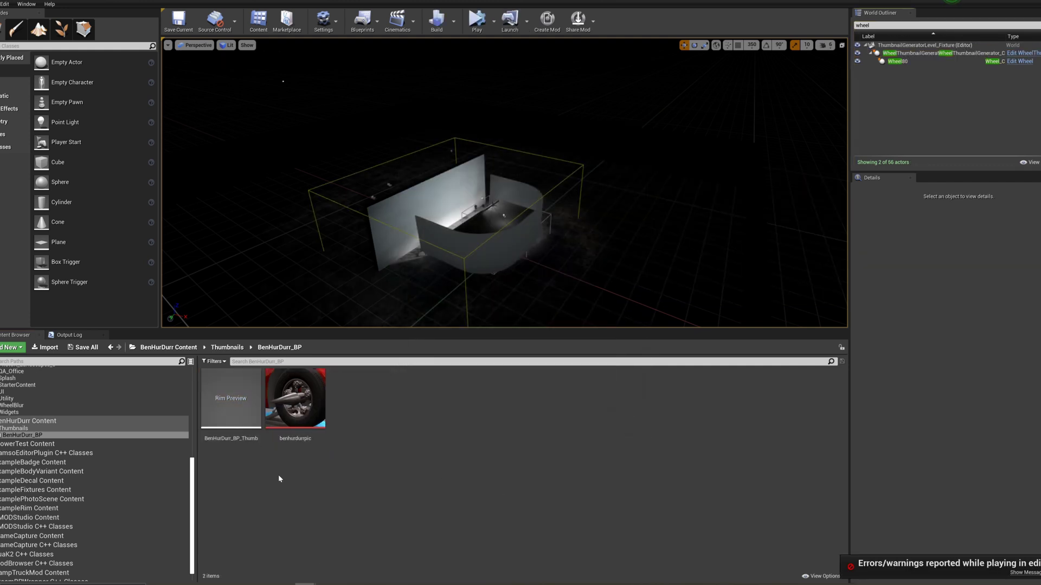
Save the BenHurDurr skeletal mesh and its skeleton in the BenHurDurr Content folder
click(28, 421)
click(295, 399)
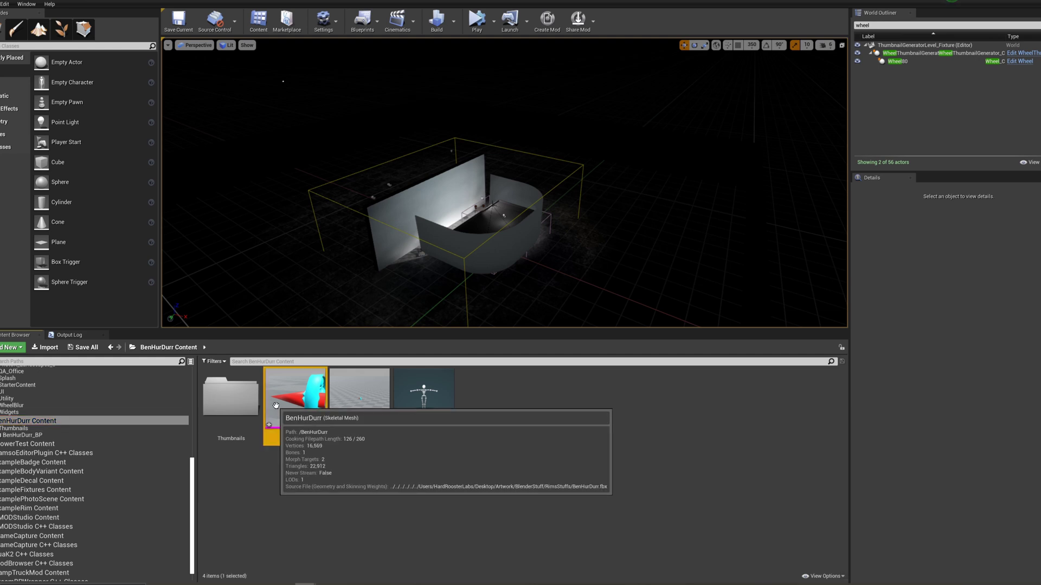
ctrl+click(423, 401)
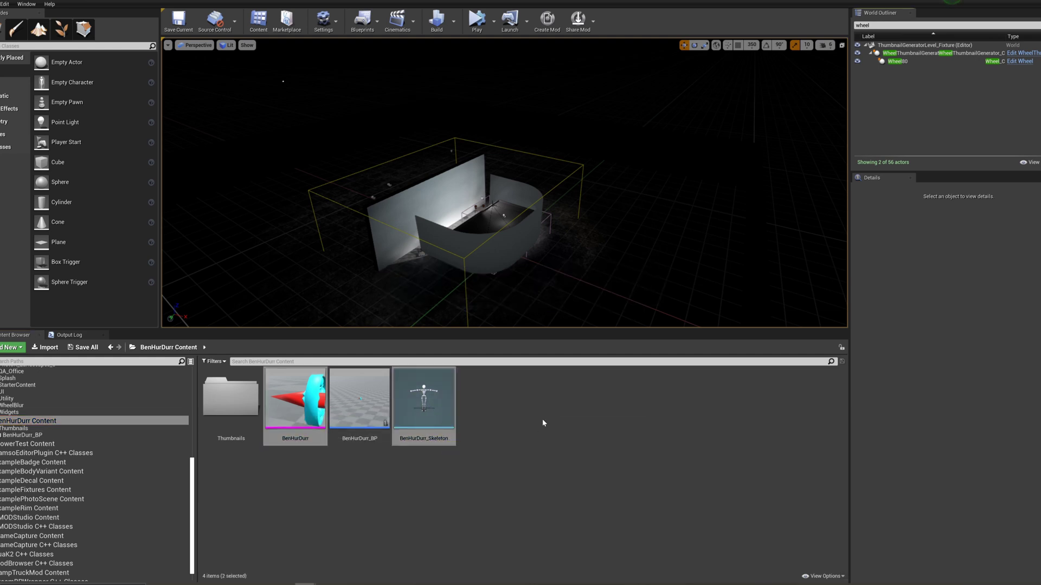
click(1, 421)
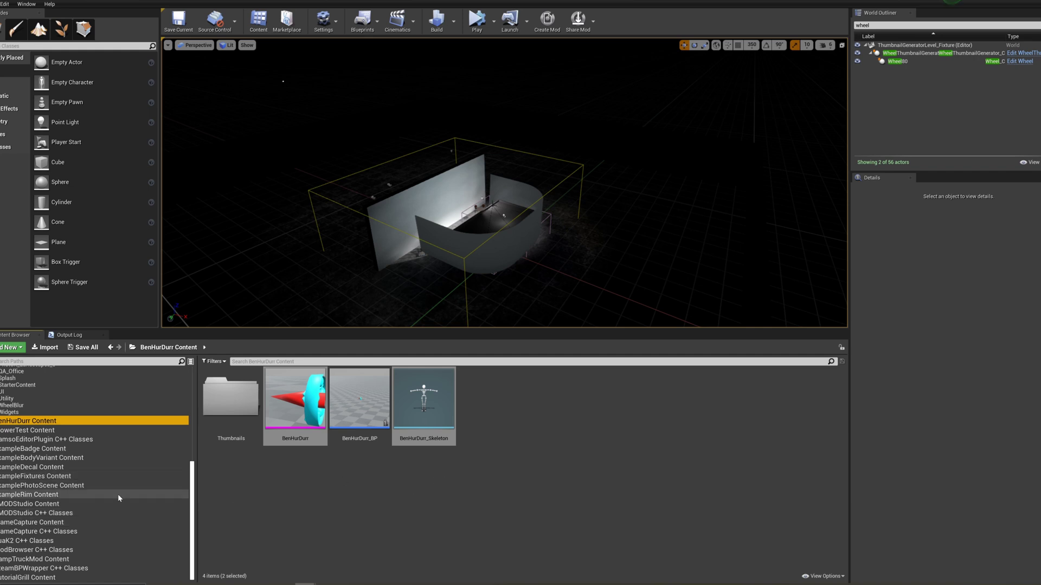
Start sharing the TutorialGrill mod and browse to the AutomationMods folder on the Desktop for its output
click(578, 22)
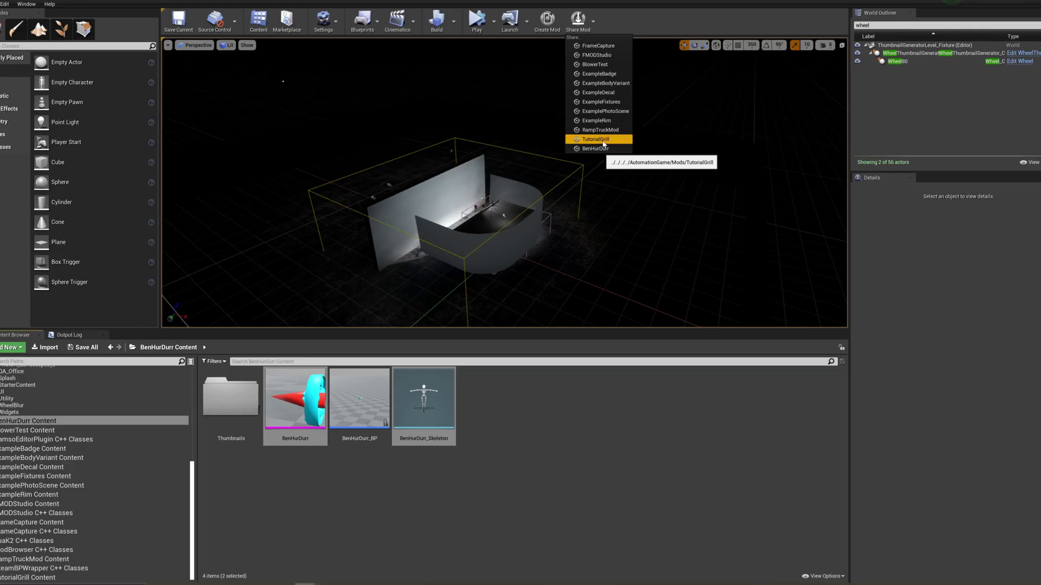
click(518, 430)
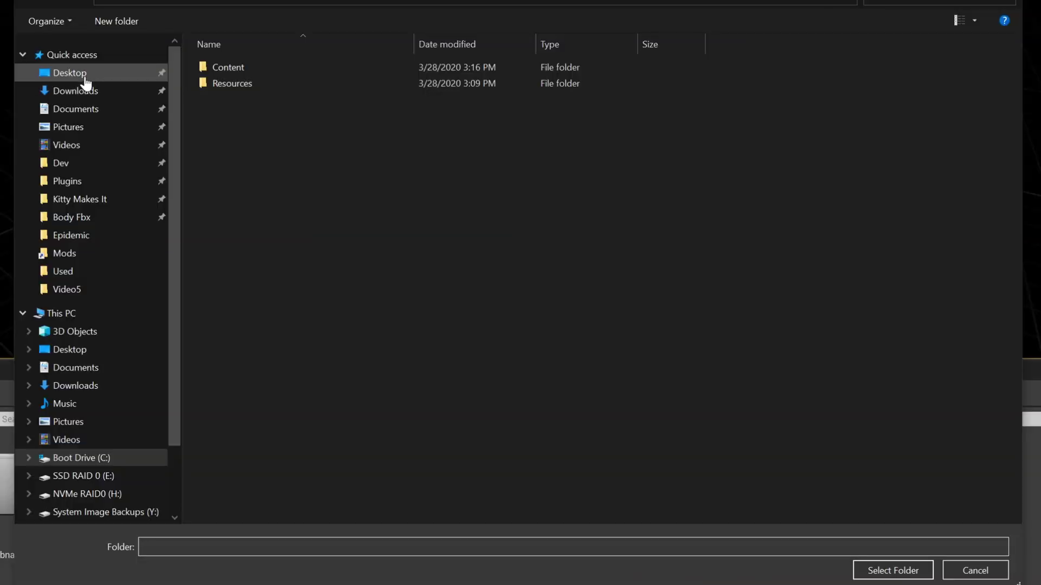
click(280, 171)
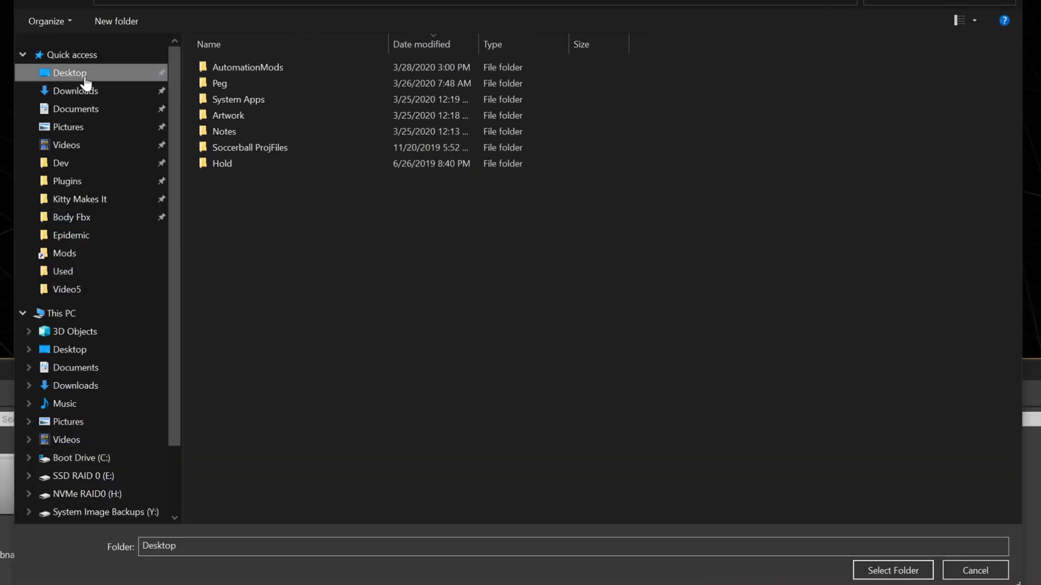
click(241, 67)
double_click(240, 67)
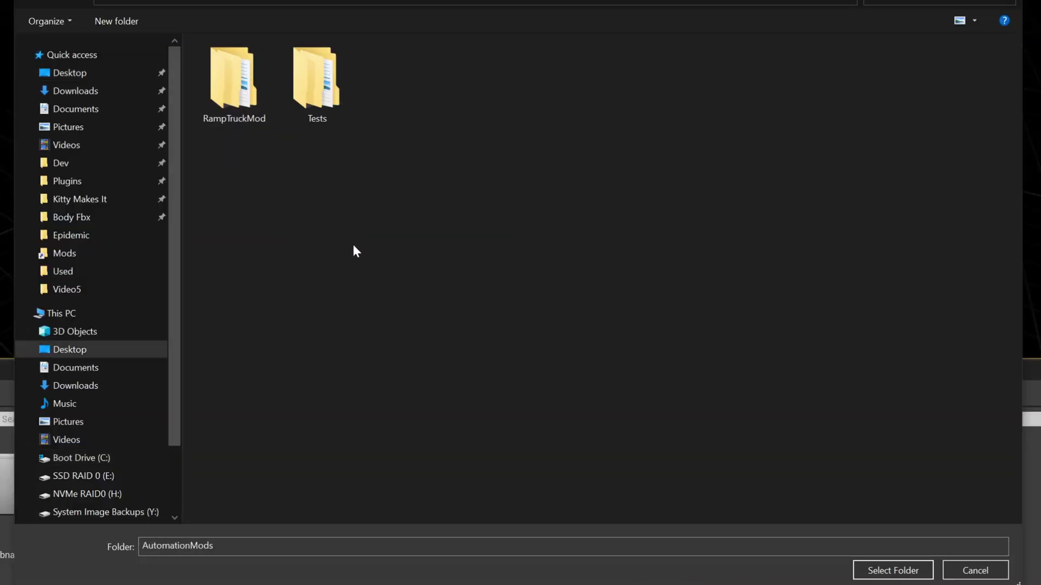
Create a TutorialGrill folder inside AutomationMods and choose it as the mod's output directory
right_click(291, 213)
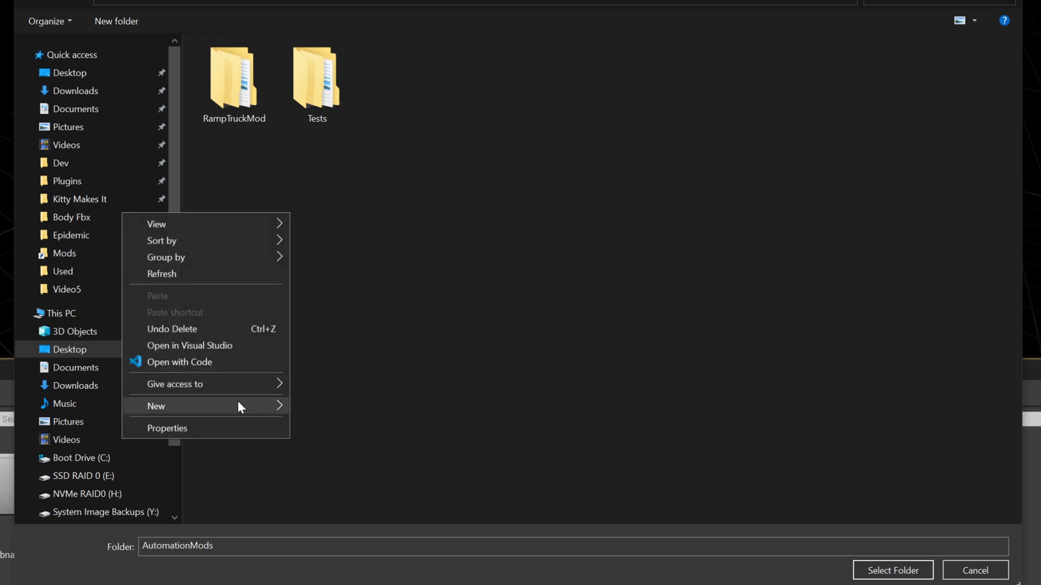
mouse_move(238, 406)
click(326, 408)
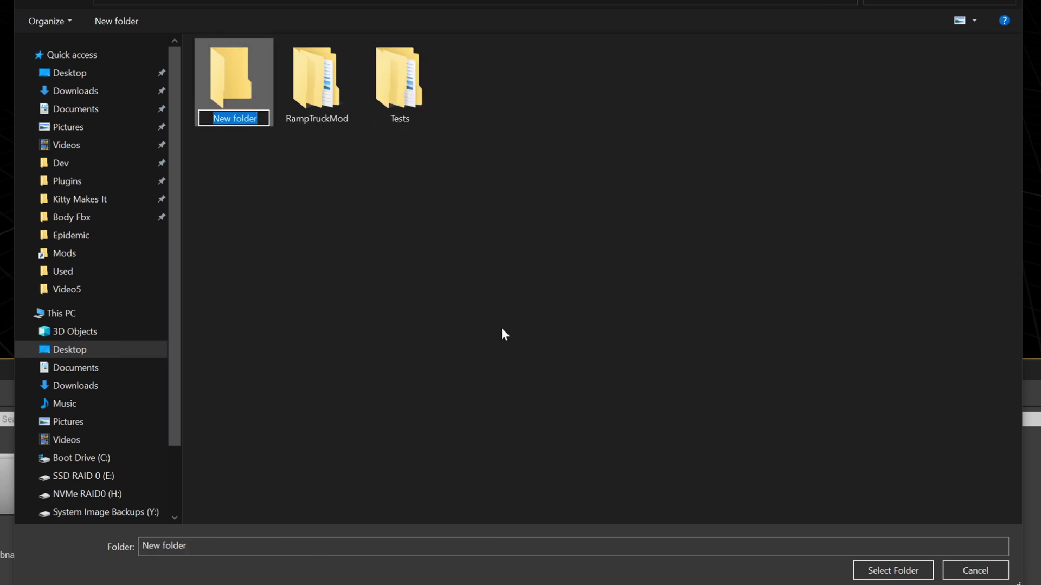
text(TutorialGrill)
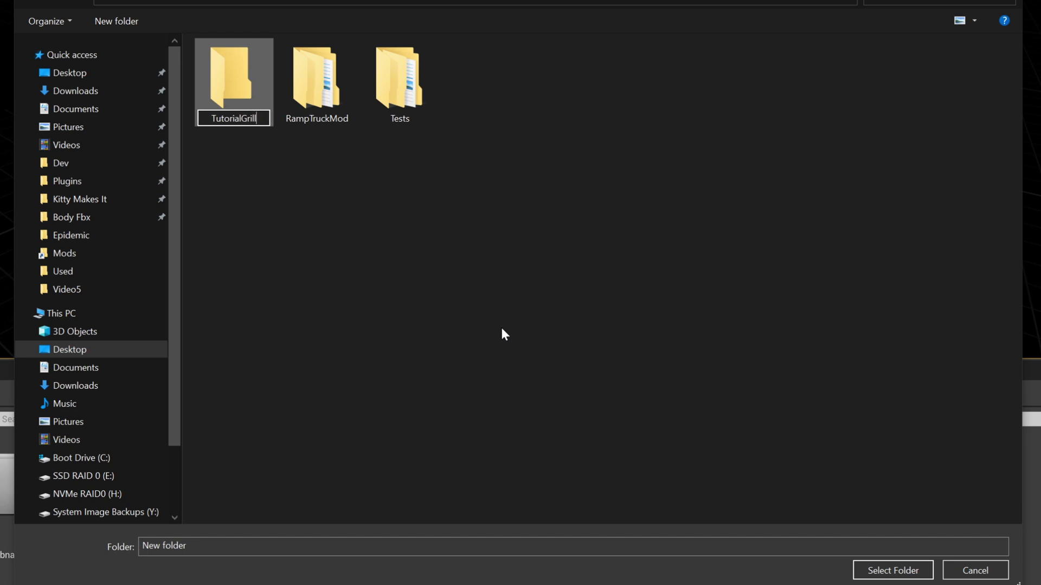
key(Return)
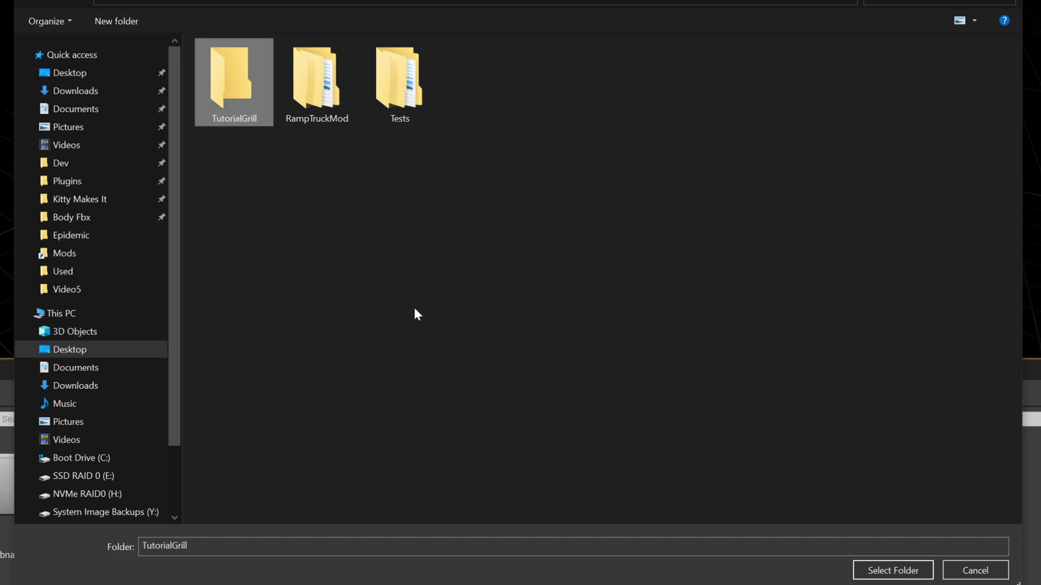
double_click(228, 70)
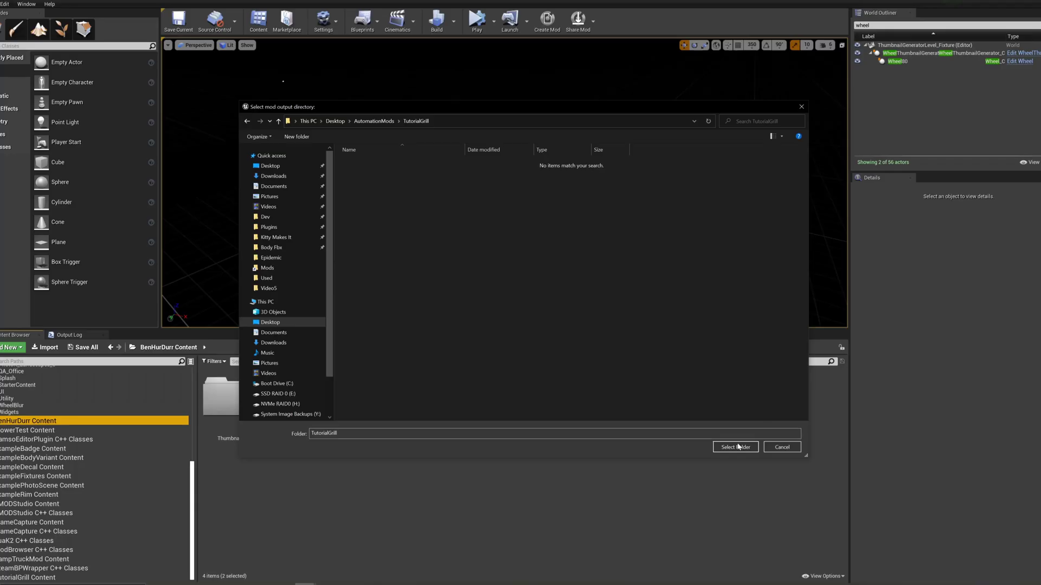
click(736, 448)
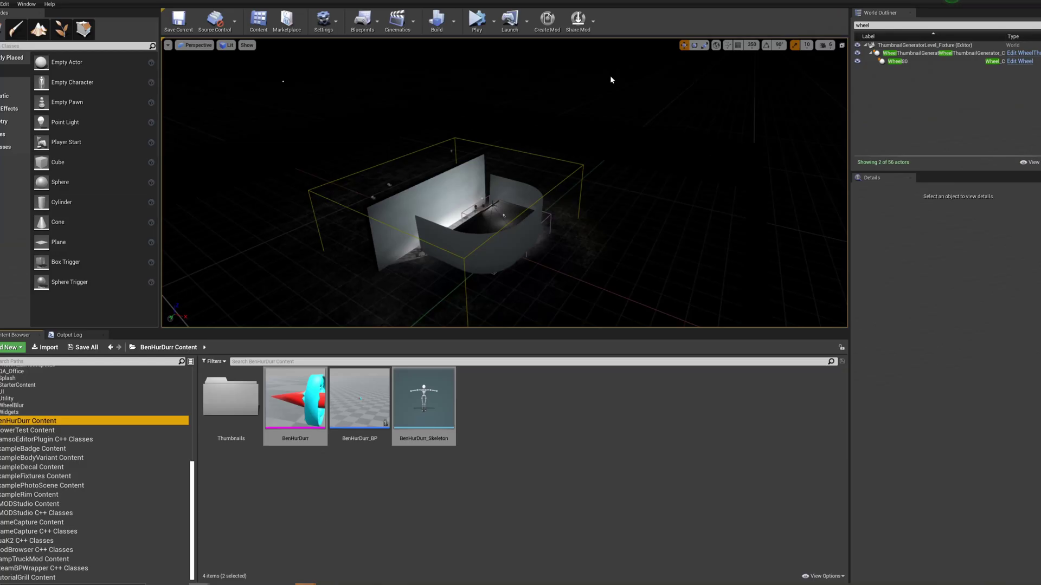
Share the BenHurDurr mod, outputting it to a BenHurDurr folder inside AutomationMods on the Desktop
click(583, 26)
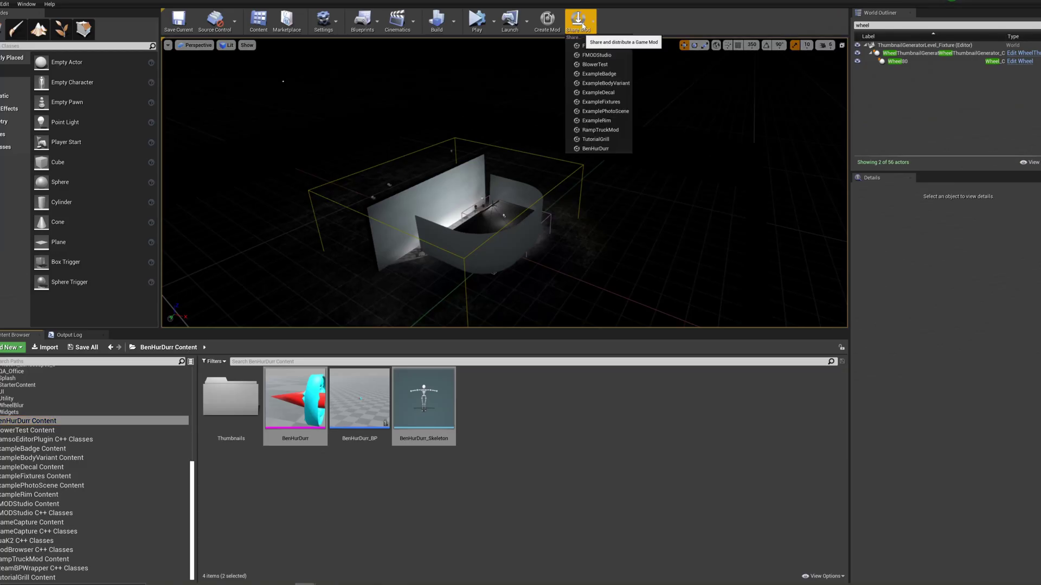
click(595, 148)
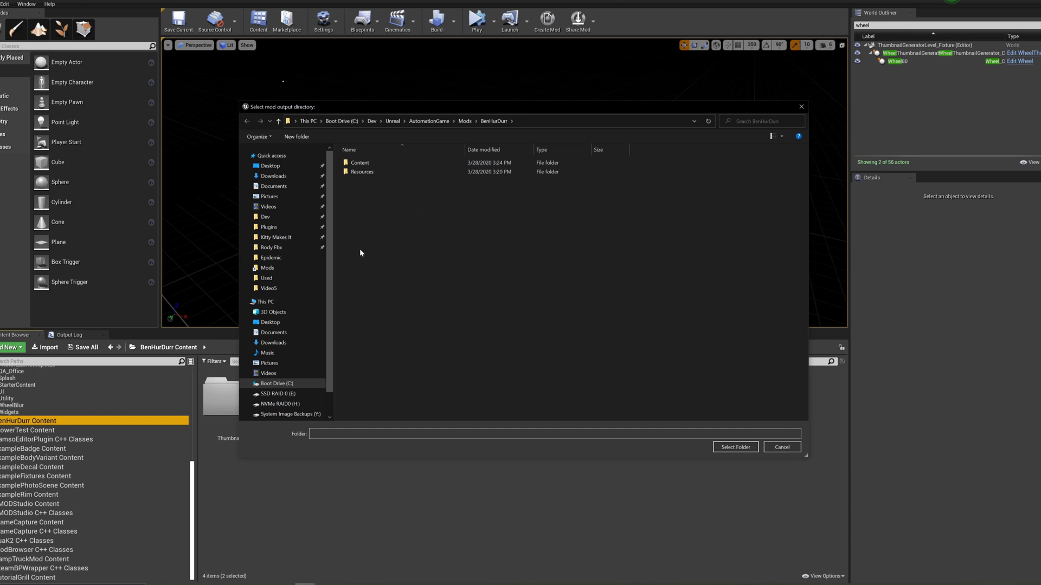
click(735, 447)
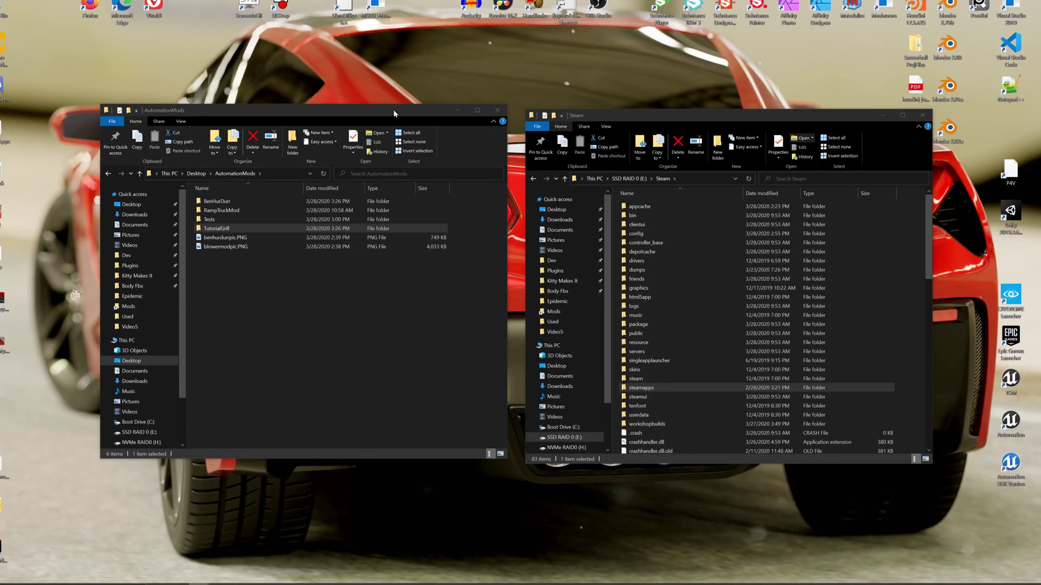
Browse to the packaged grill mod under Desktop > AutomationMods > TutorialGrill > WindowsNoEditor > AutomationGame > Mods
drag(394, 114, 395, 119)
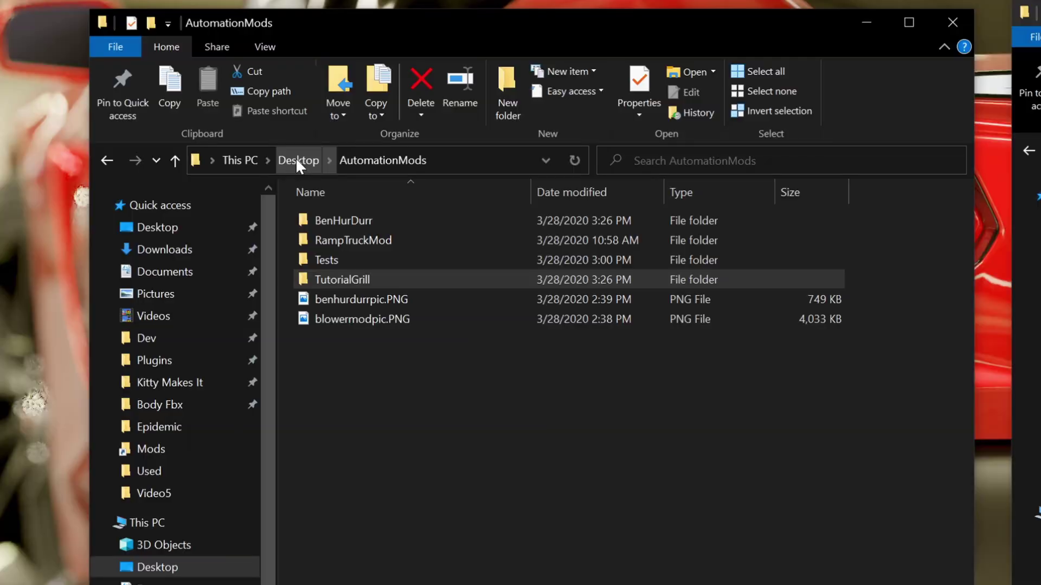
click(297, 159)
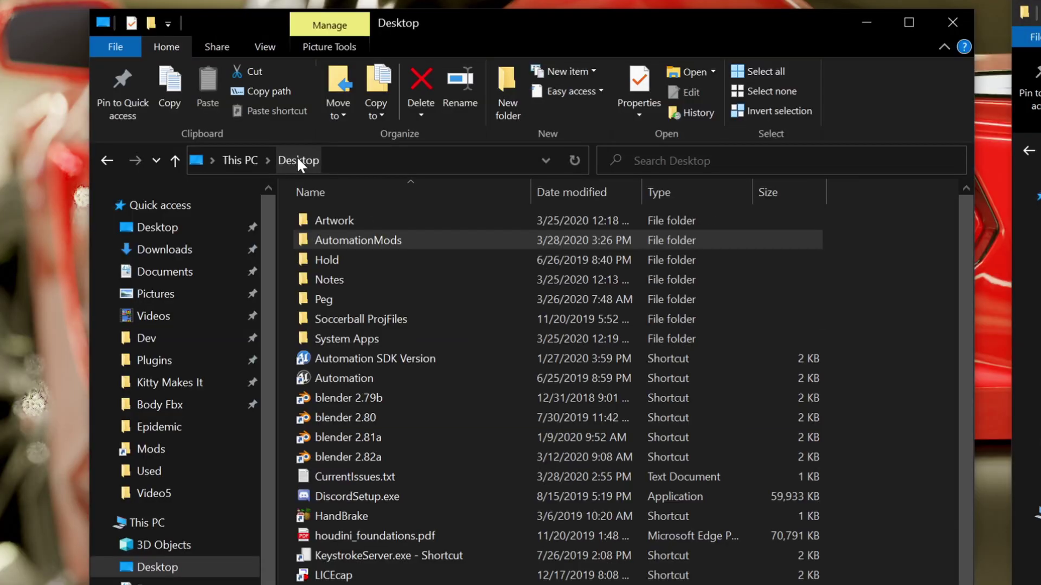
double_click(321, 242)
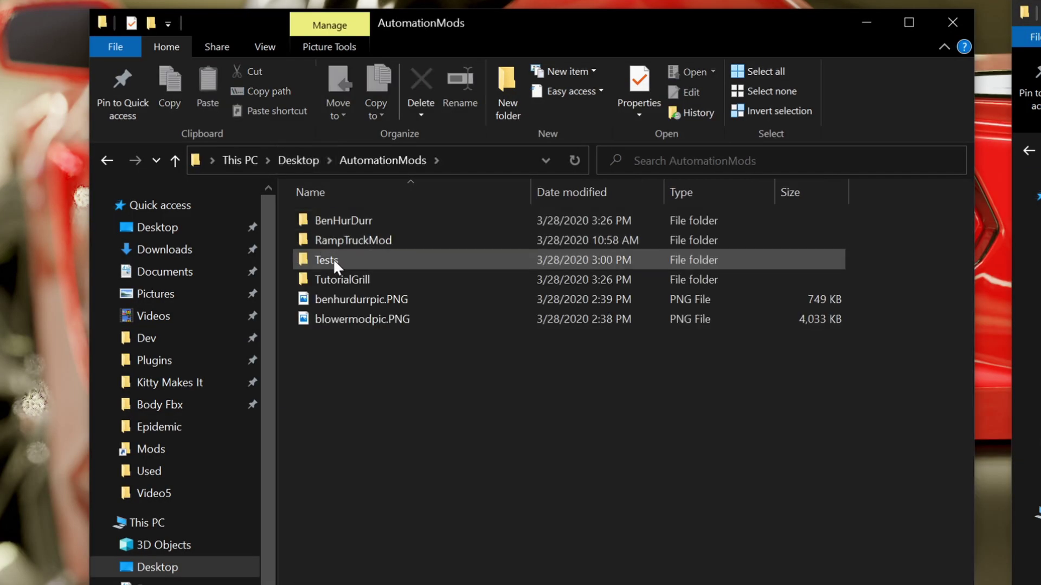
click(330, 281)
double_click(328, 279)
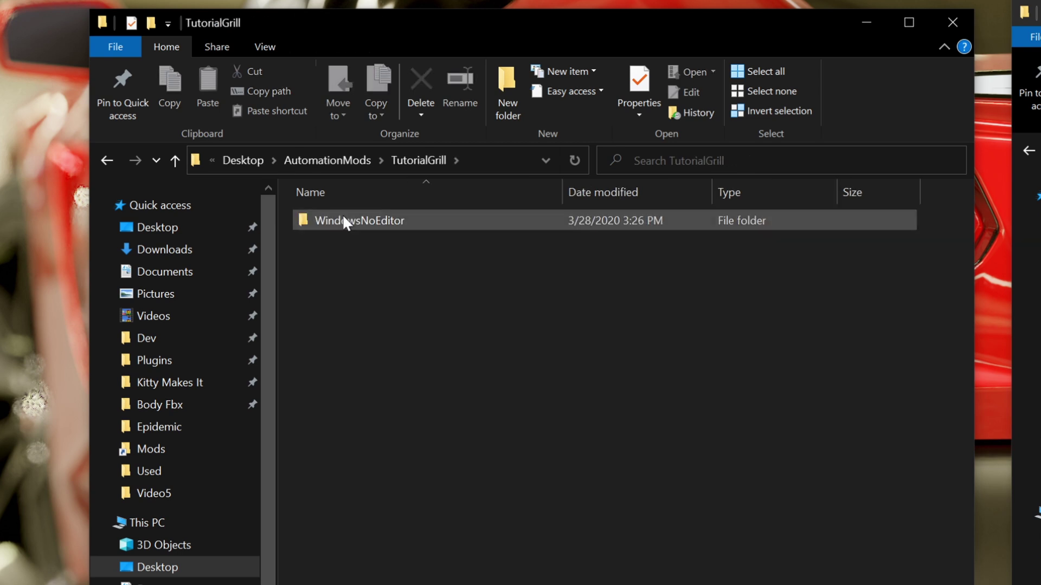
double_click(340, 222)
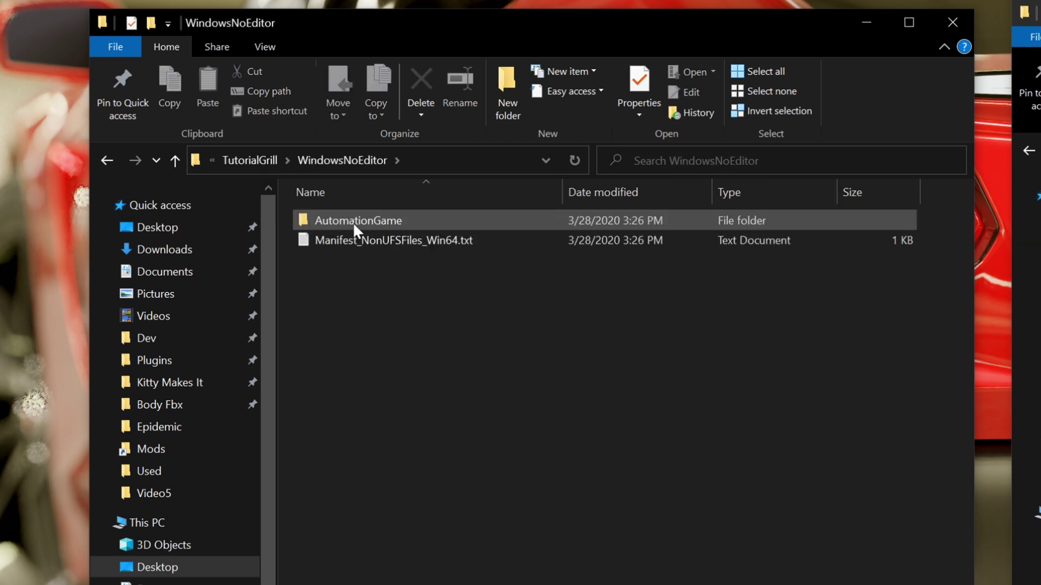
double_click(368, 221)
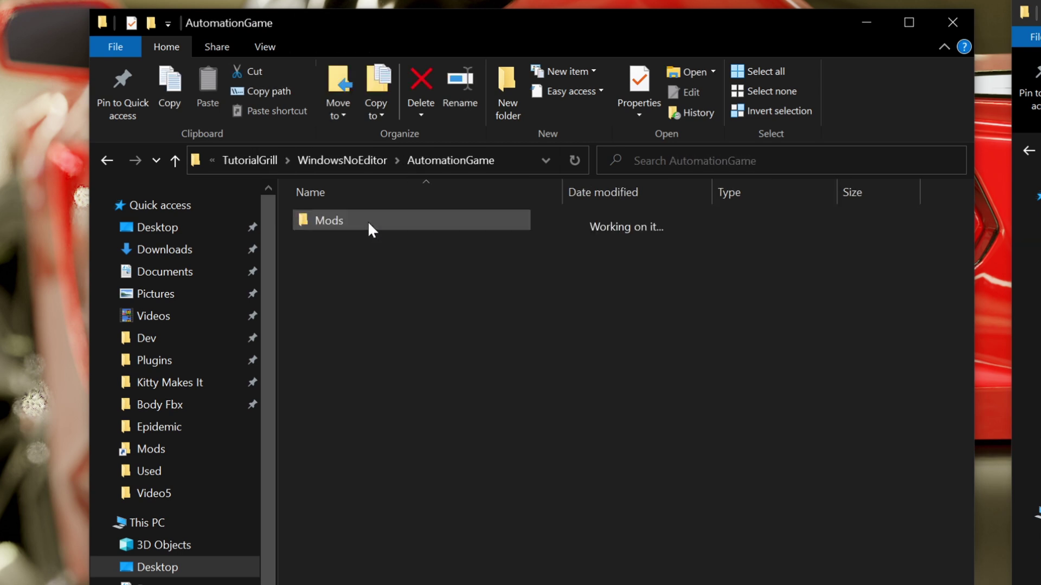
double_click(333, 220)
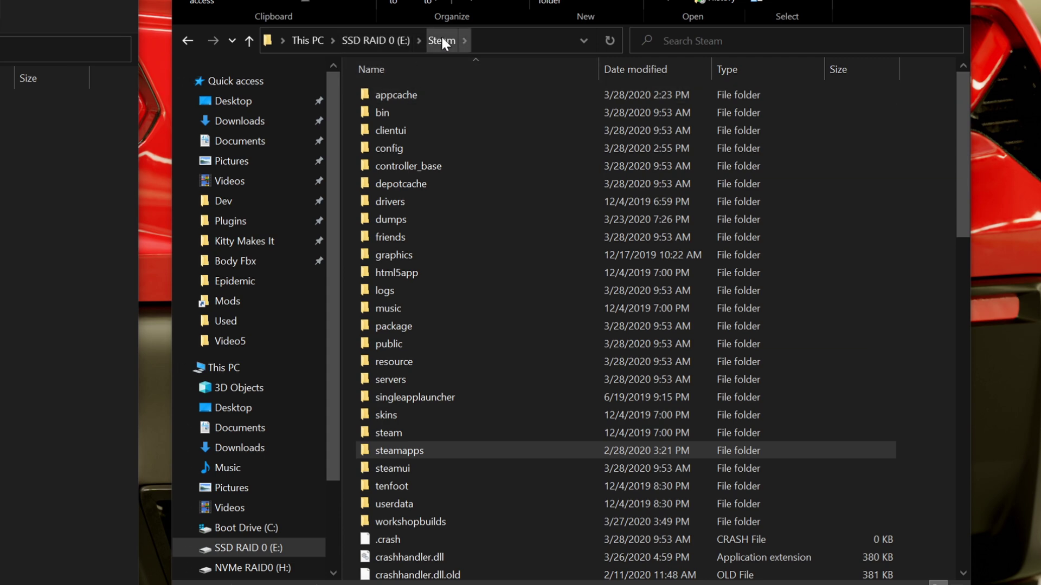
In the other Explorer window, open the game's mod folder at Steam > steamapps > common > Automation > UE424 > AutomationGame > Mods
double_click(403, 450)
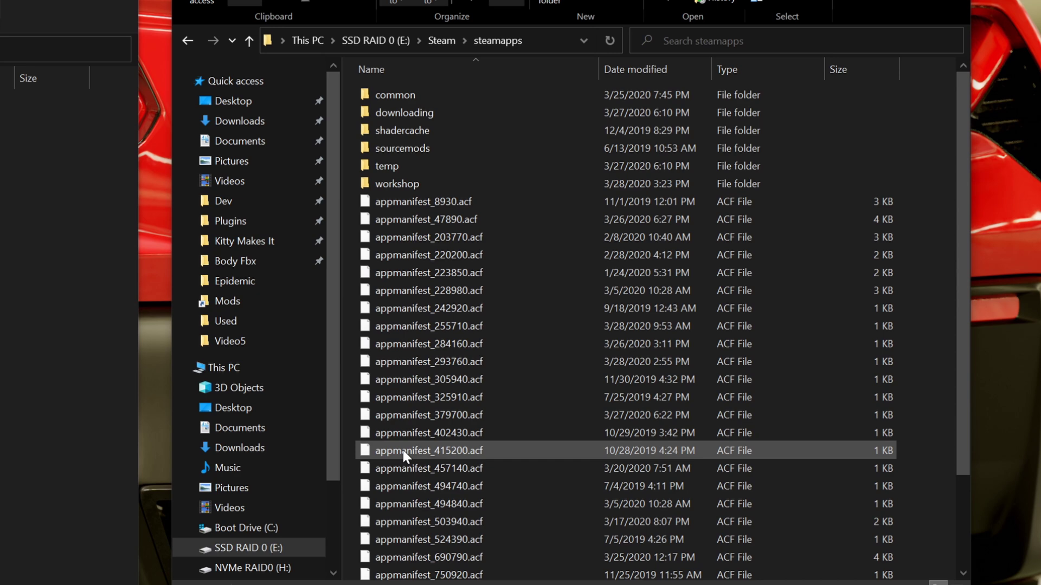
double_click(409, 96)
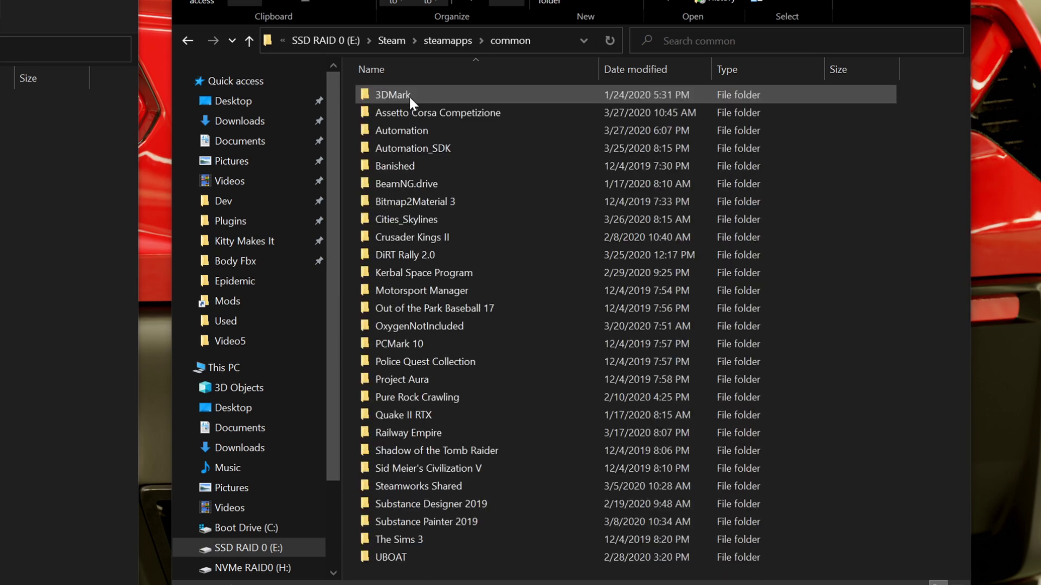
double_click(402, 124)
double_click(397, 200)
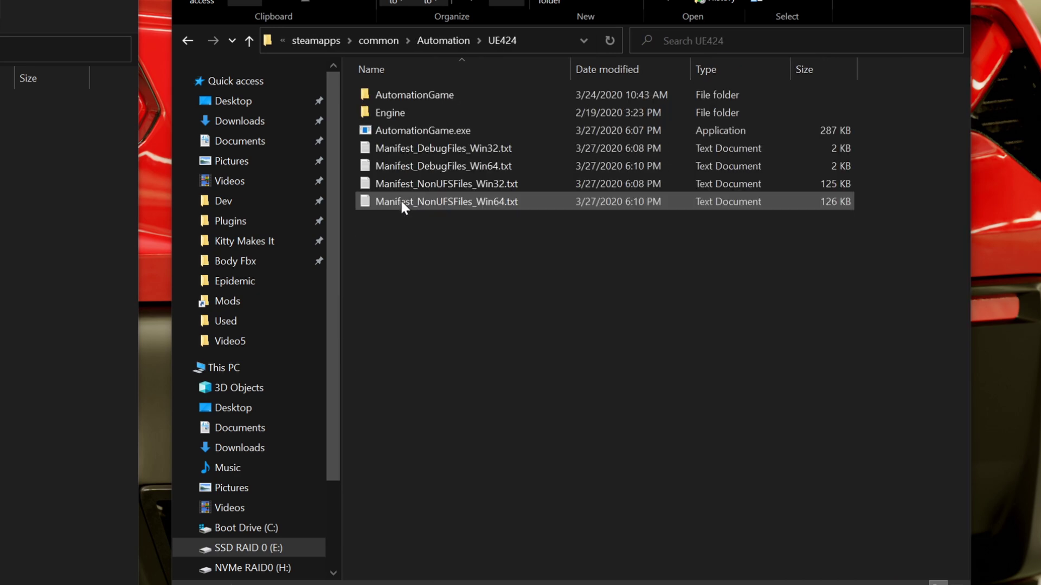
double_click(413, 96)
double_click(399, 131)
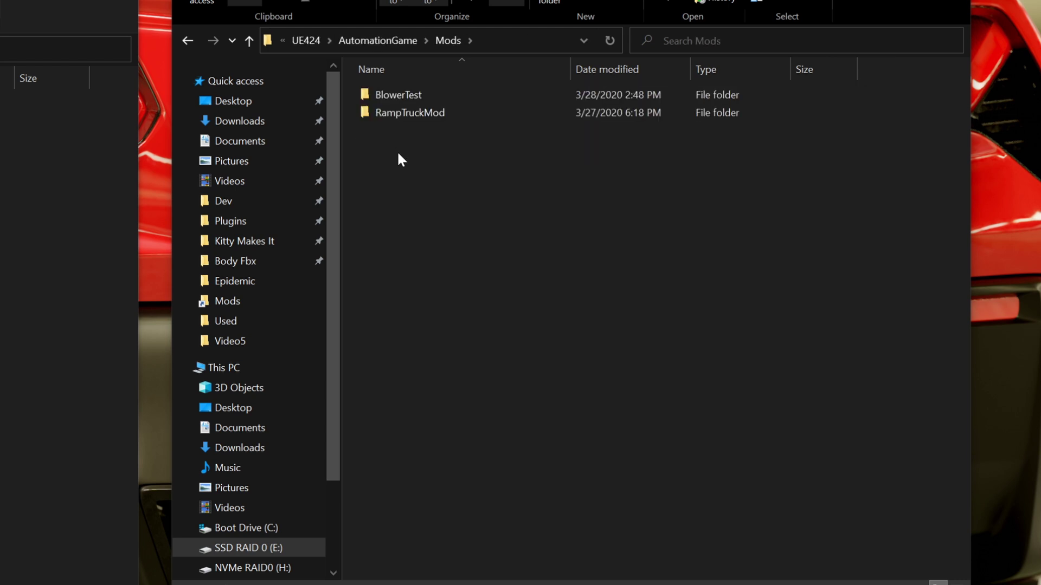
Copy the packaged TutorialGrill and BenHurDurr mod folders from their AutomationMods outputs into the game's Mods folder
key(alt+Up)
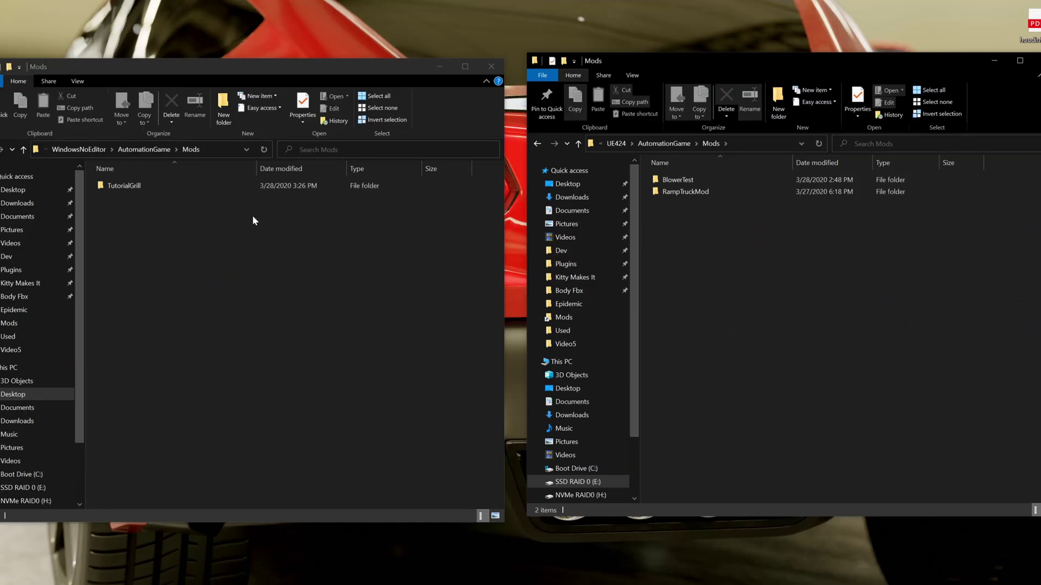
drag(351, 151, 754, 303)
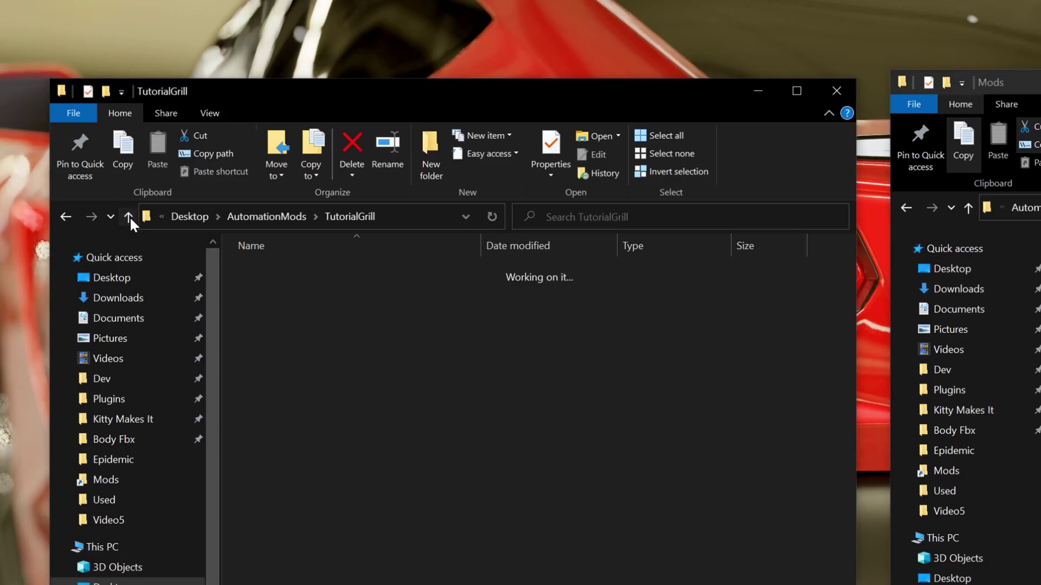
click(23, 150)
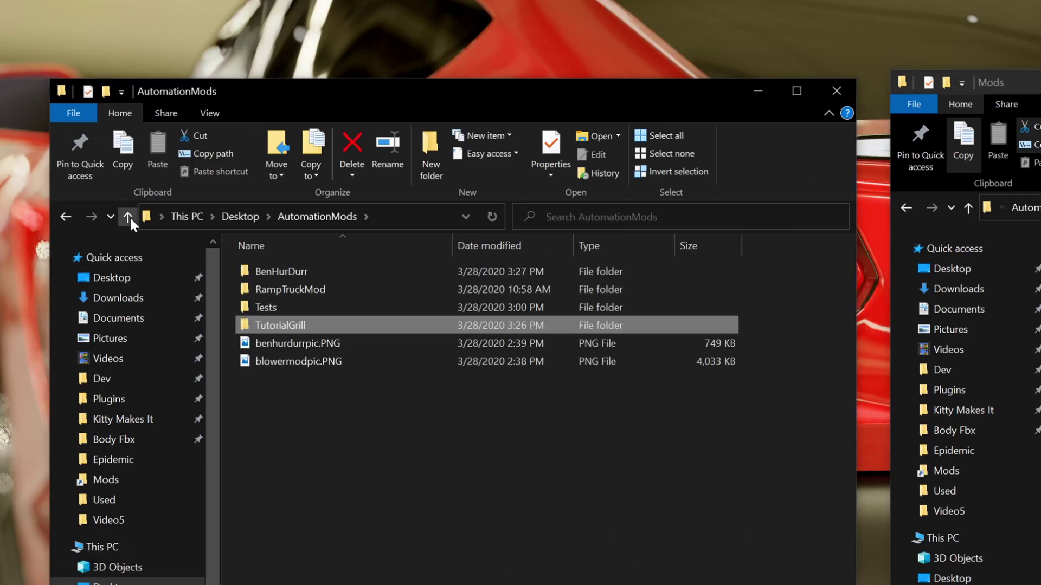
double_click(301, 270)
double_click(302, 270)
double_click(301, 271)
double_click(302, 271)
drag(225, 210, 671, 307)
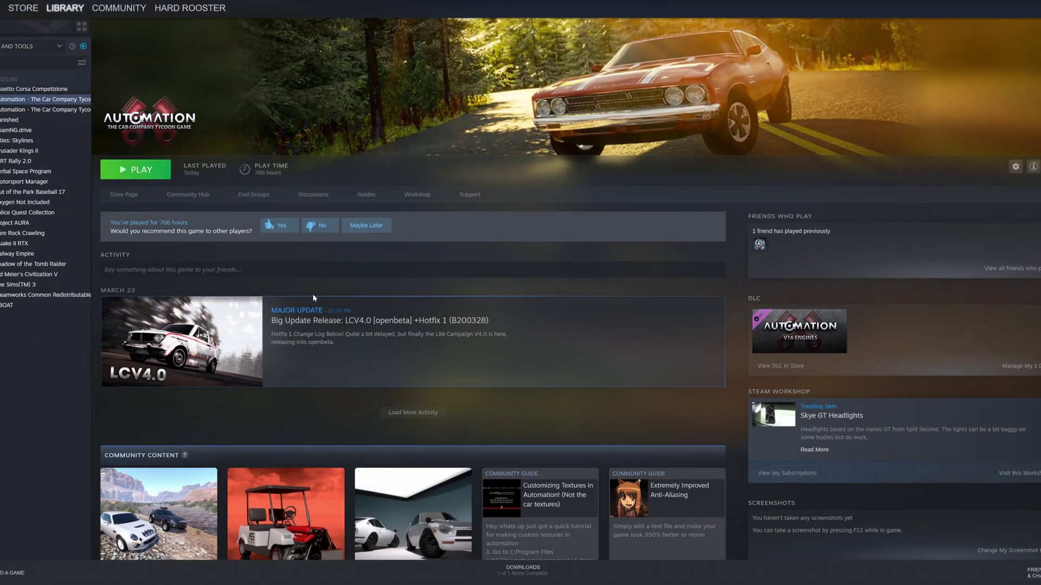
Switch to Steam and launch Automation with the No Launcher (Open Beta) option
click(135, 169)
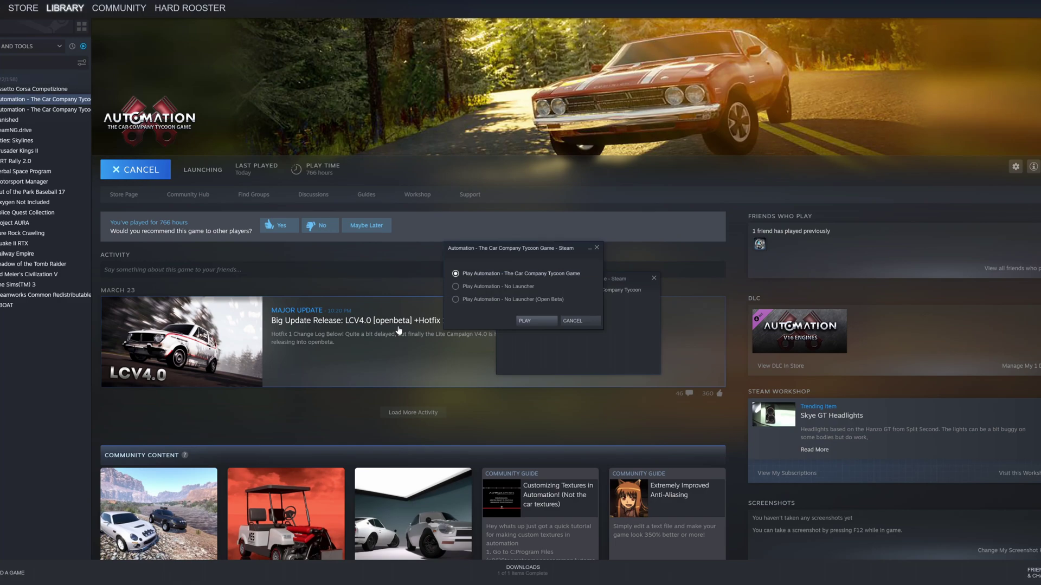
click(455, 299)
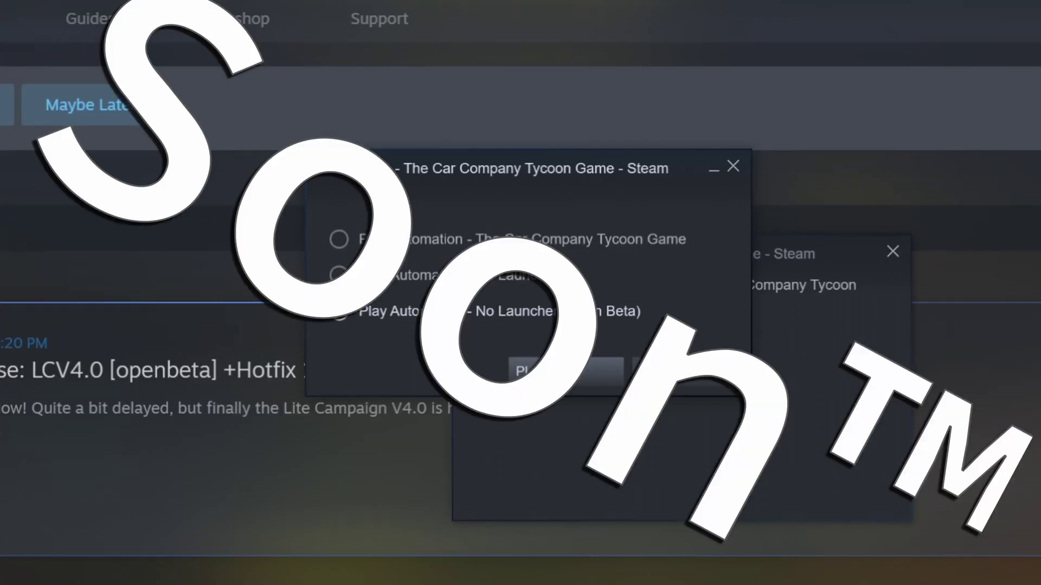
click(343, 278)
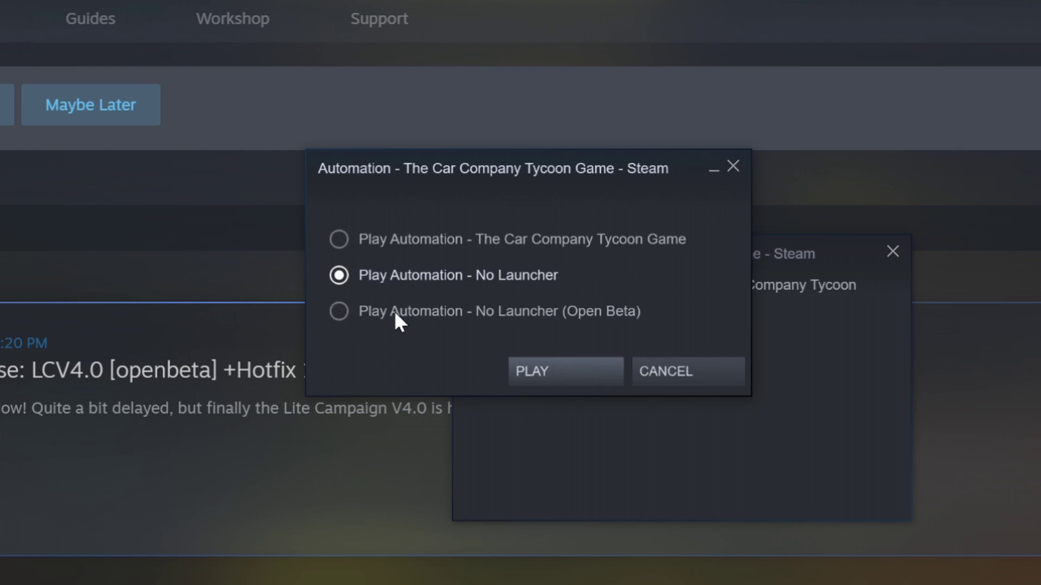
click(339, 239)
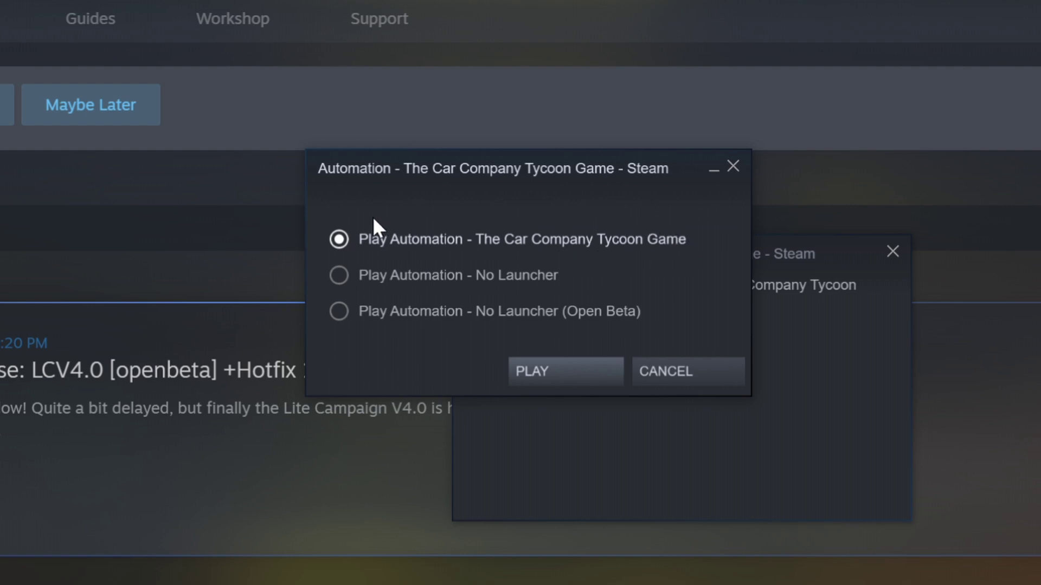
click(343, 316)
click(573, 372)
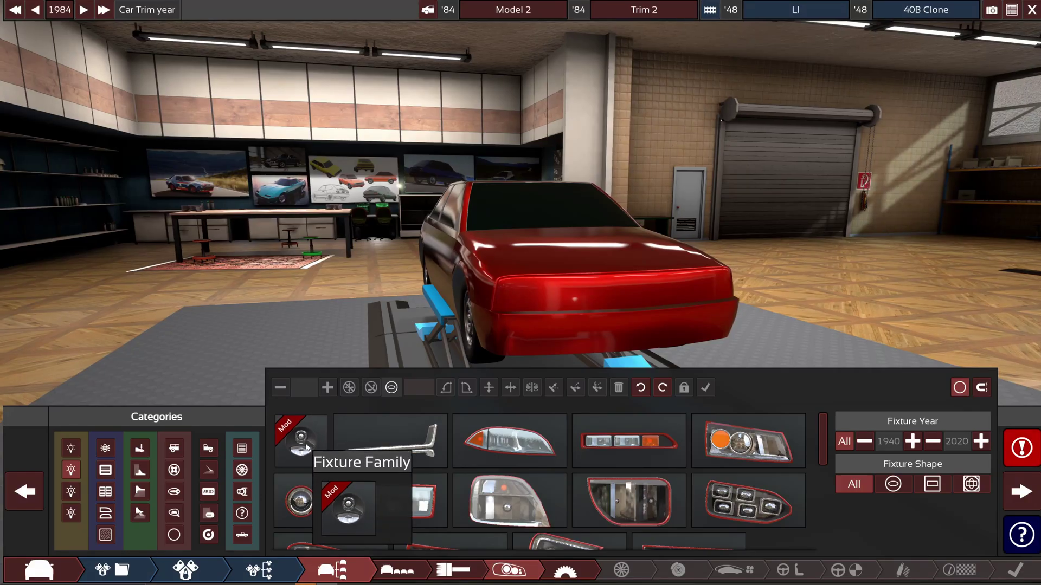
Place the modded headlights and the modded oval grill on the front of the car
click(307, 448)
drag(360, 434, 535, 296)
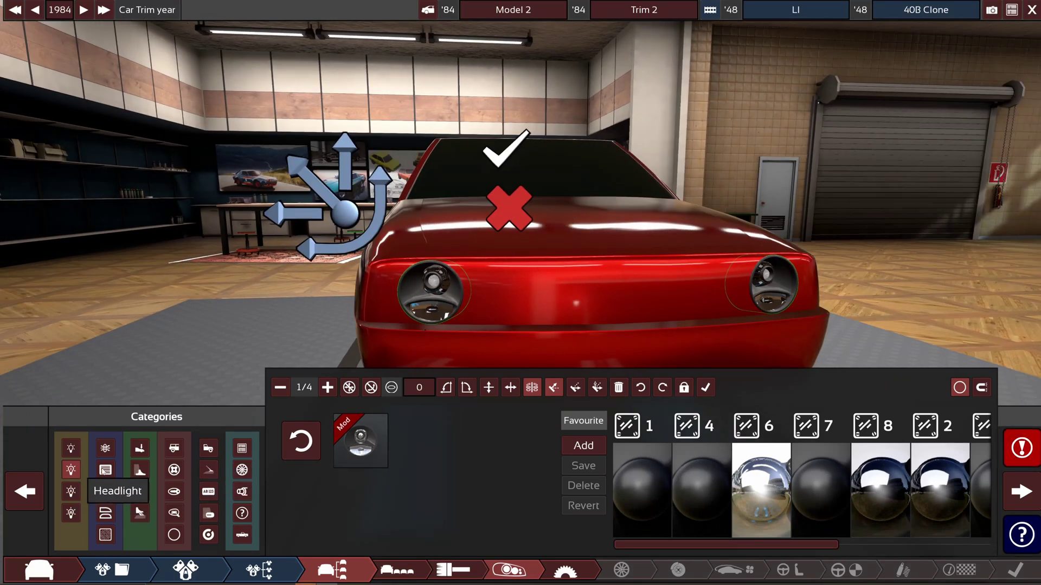
click(105, 471)
click(379, 449)
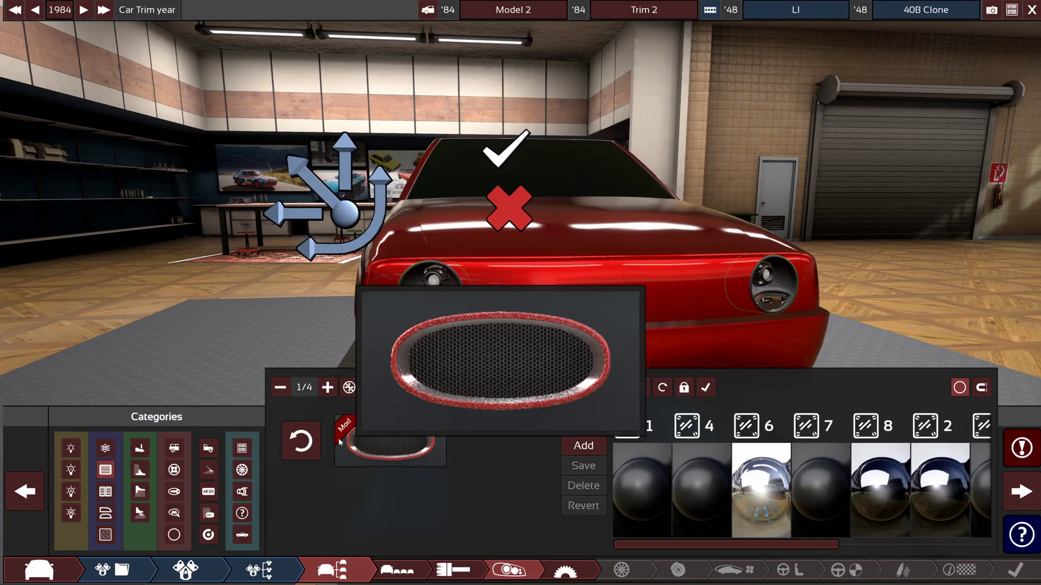
click(624, 287)
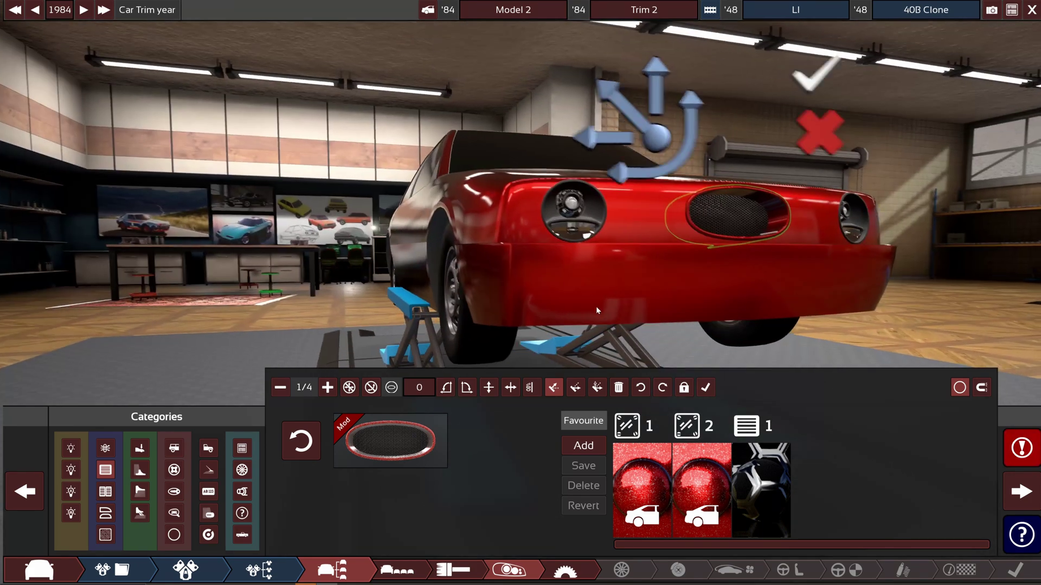
Move the oval grill down onto the front bumper and switch on Cardinal Lock for it
drag(746, 228, 740, 280)
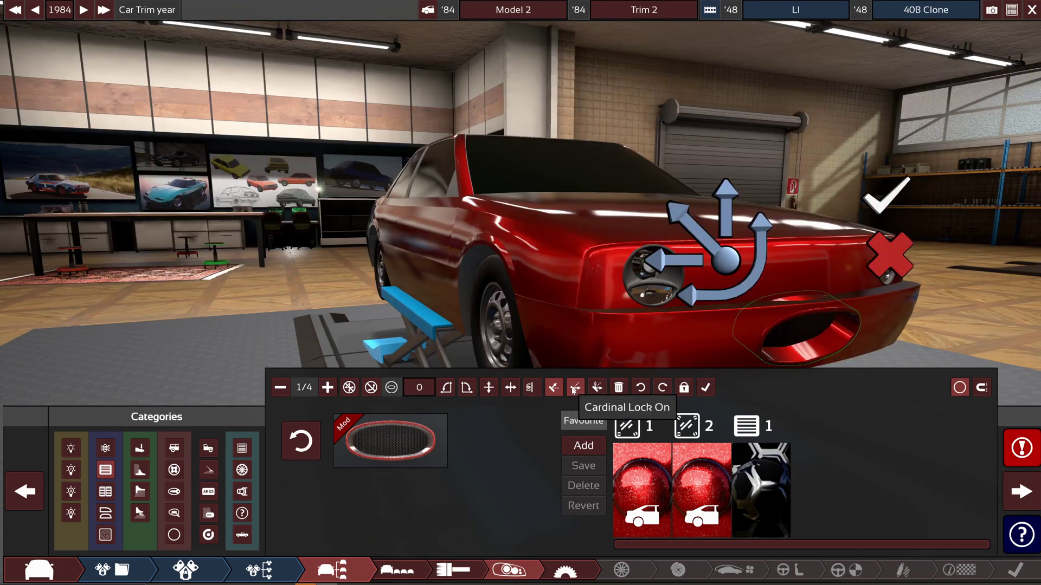
click(574, 388)
right_drag(717, 310, 774, 317)
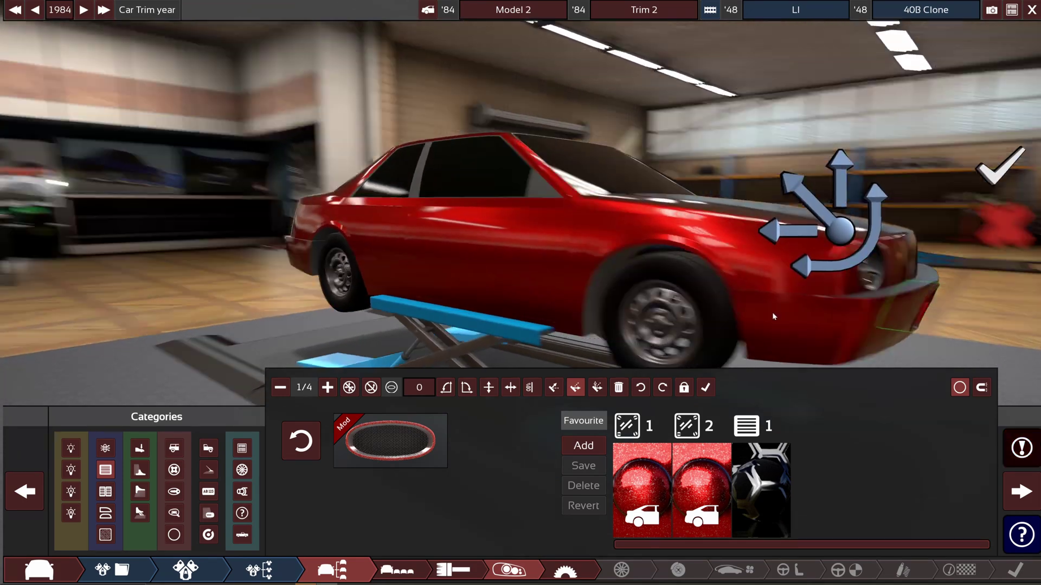
Fit the modded spiked rim from the Wheels fixtures to the car and inspect it up close
click(242, 470)
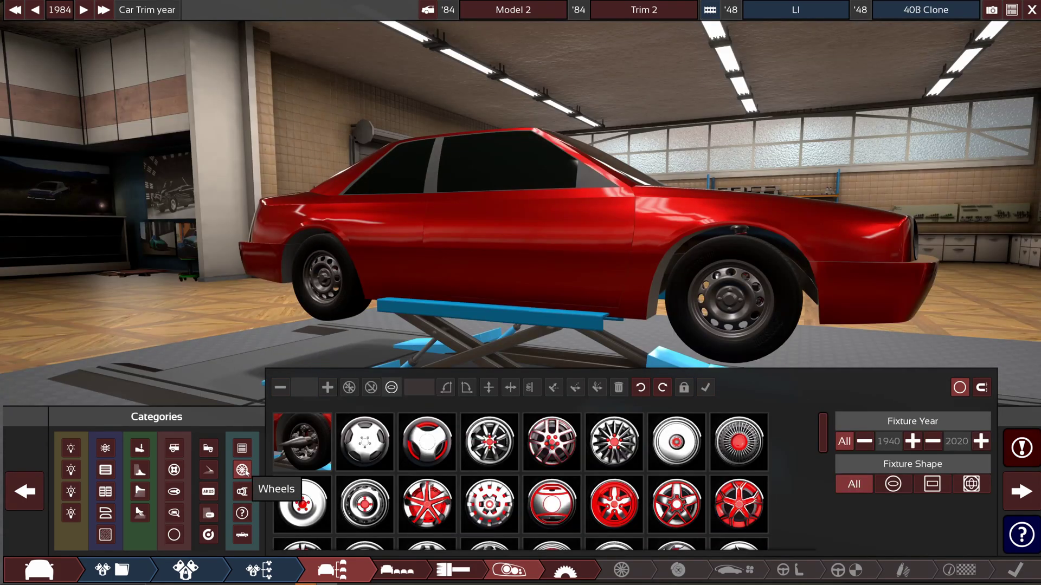
click(307, 442)
right_drag(586, 264, 522, 312)
scroll(521, 309, up, 3)
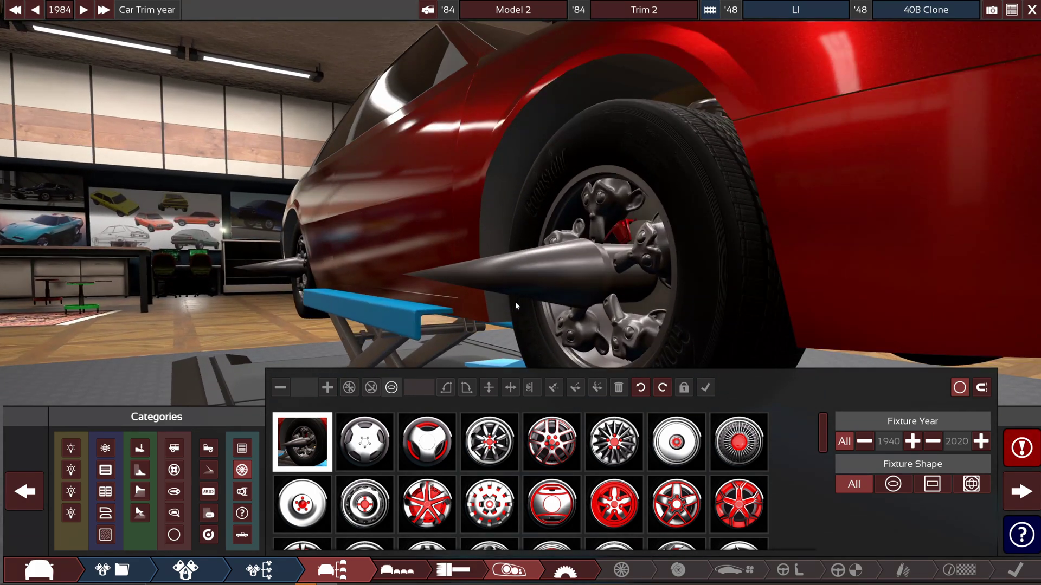
right_drag(515, 301, 630, 310)
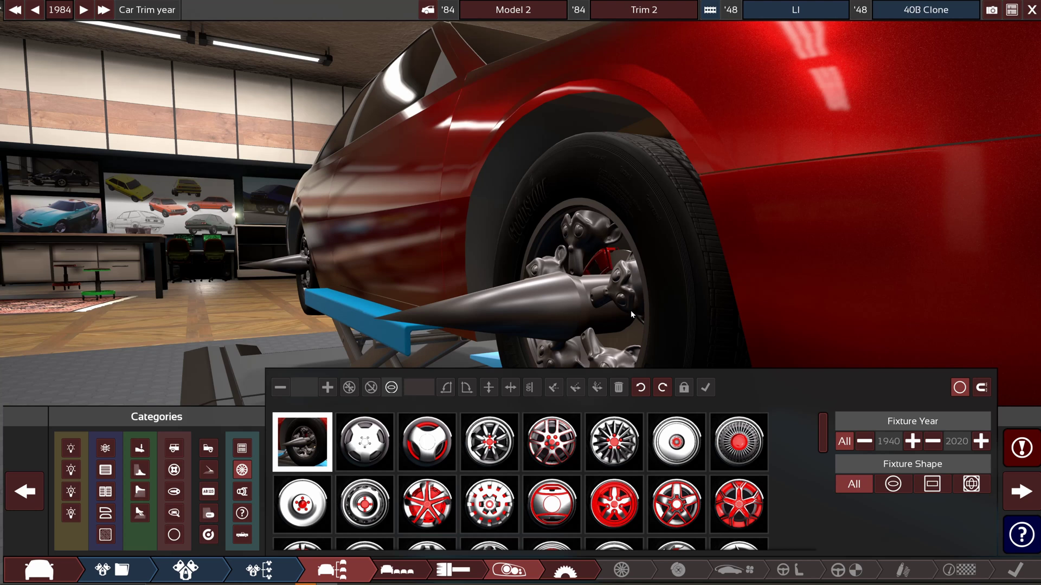
Leave the fixtures and open the Trim Body selection
click(594, 576)
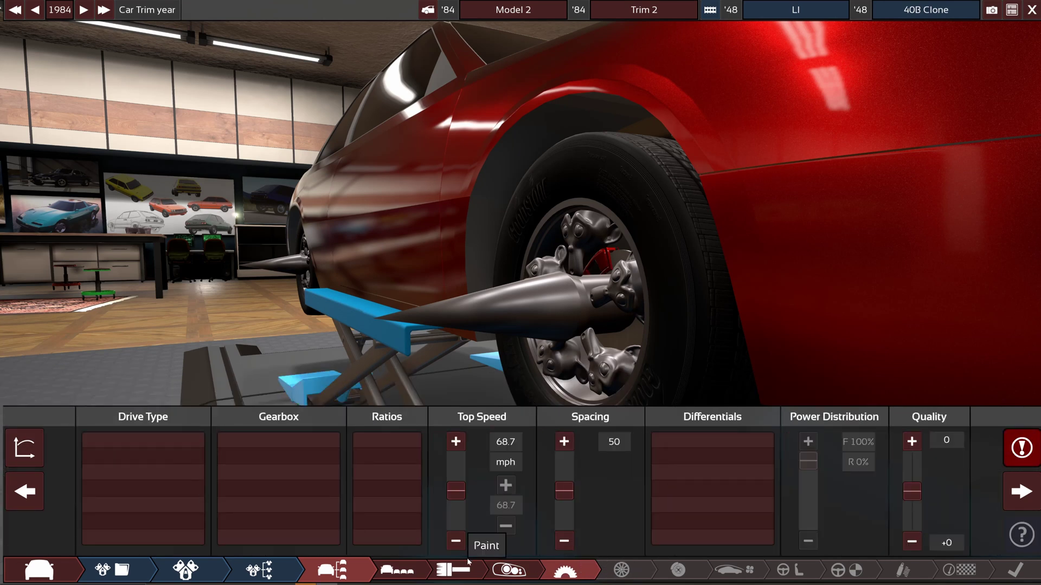
click(398, 573)
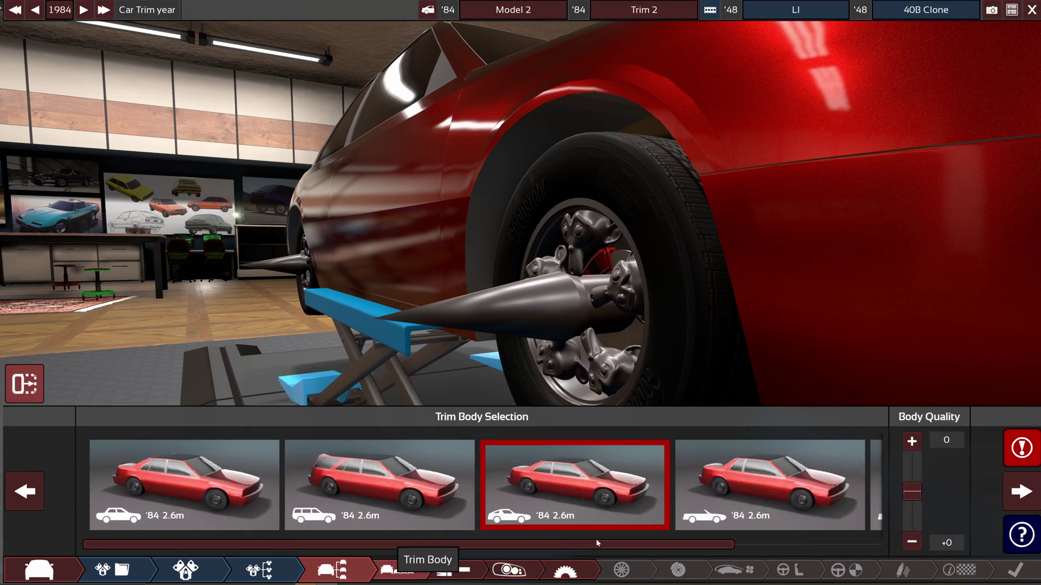